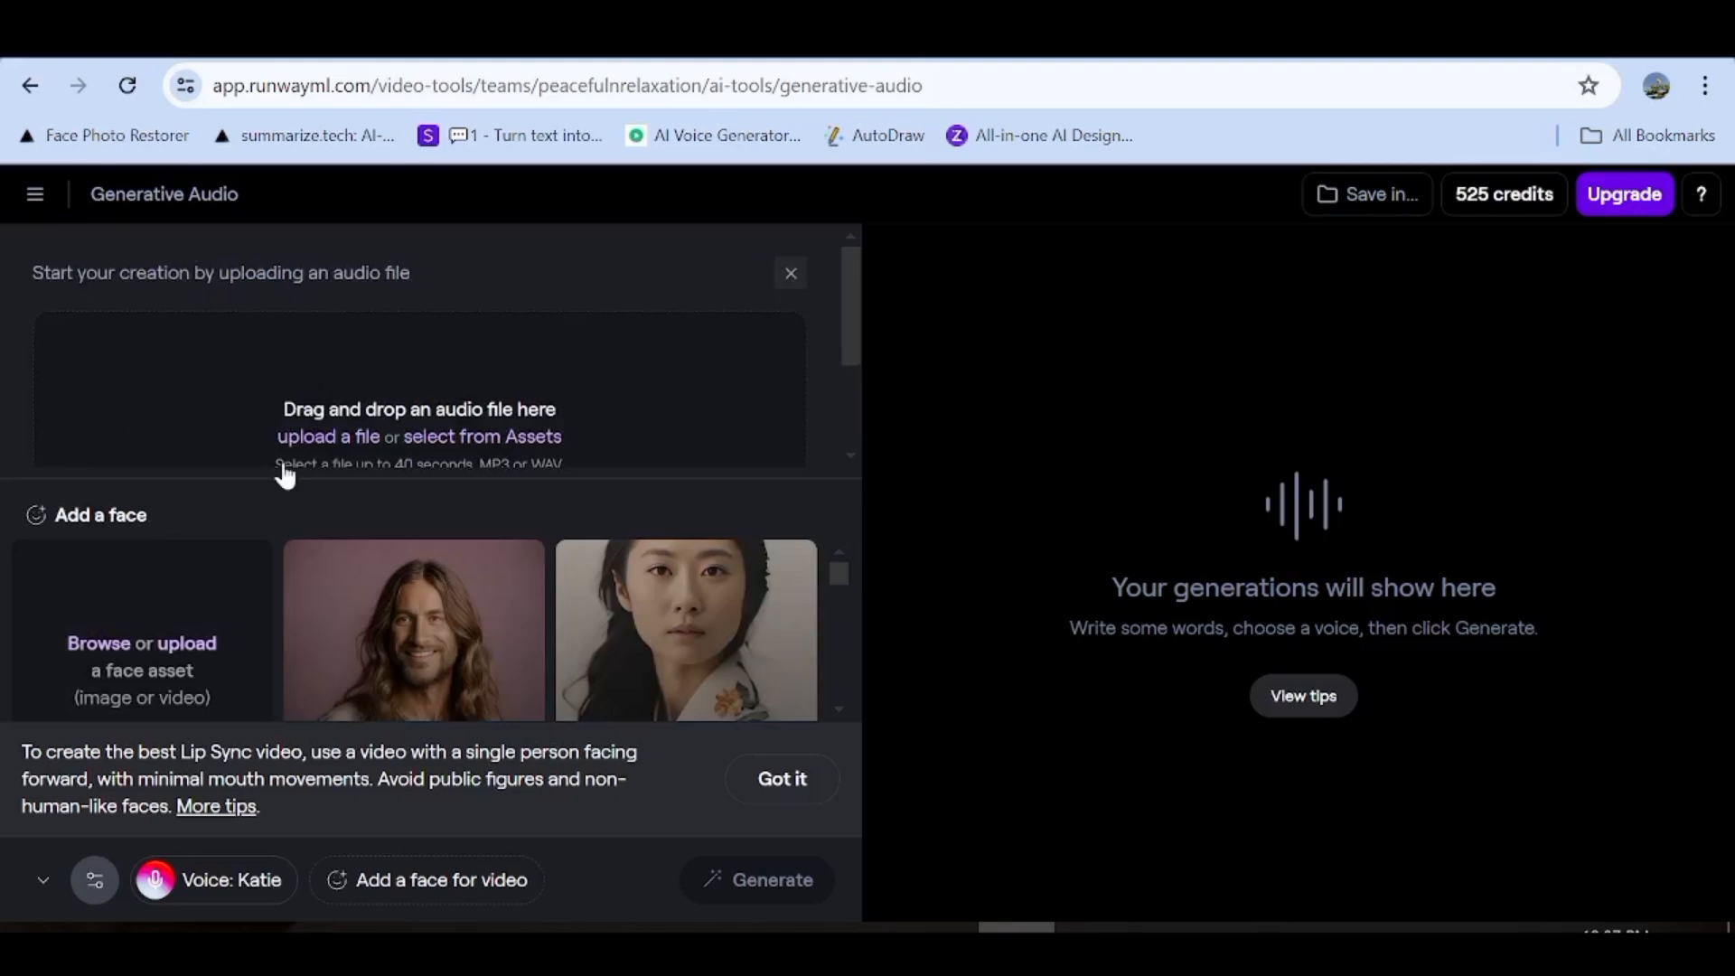
Upload the audio file part 2_Ringtone.mp3 as the voice source for the lip sync video.
{"action": "left_click", "coordinate": [339, 435]}
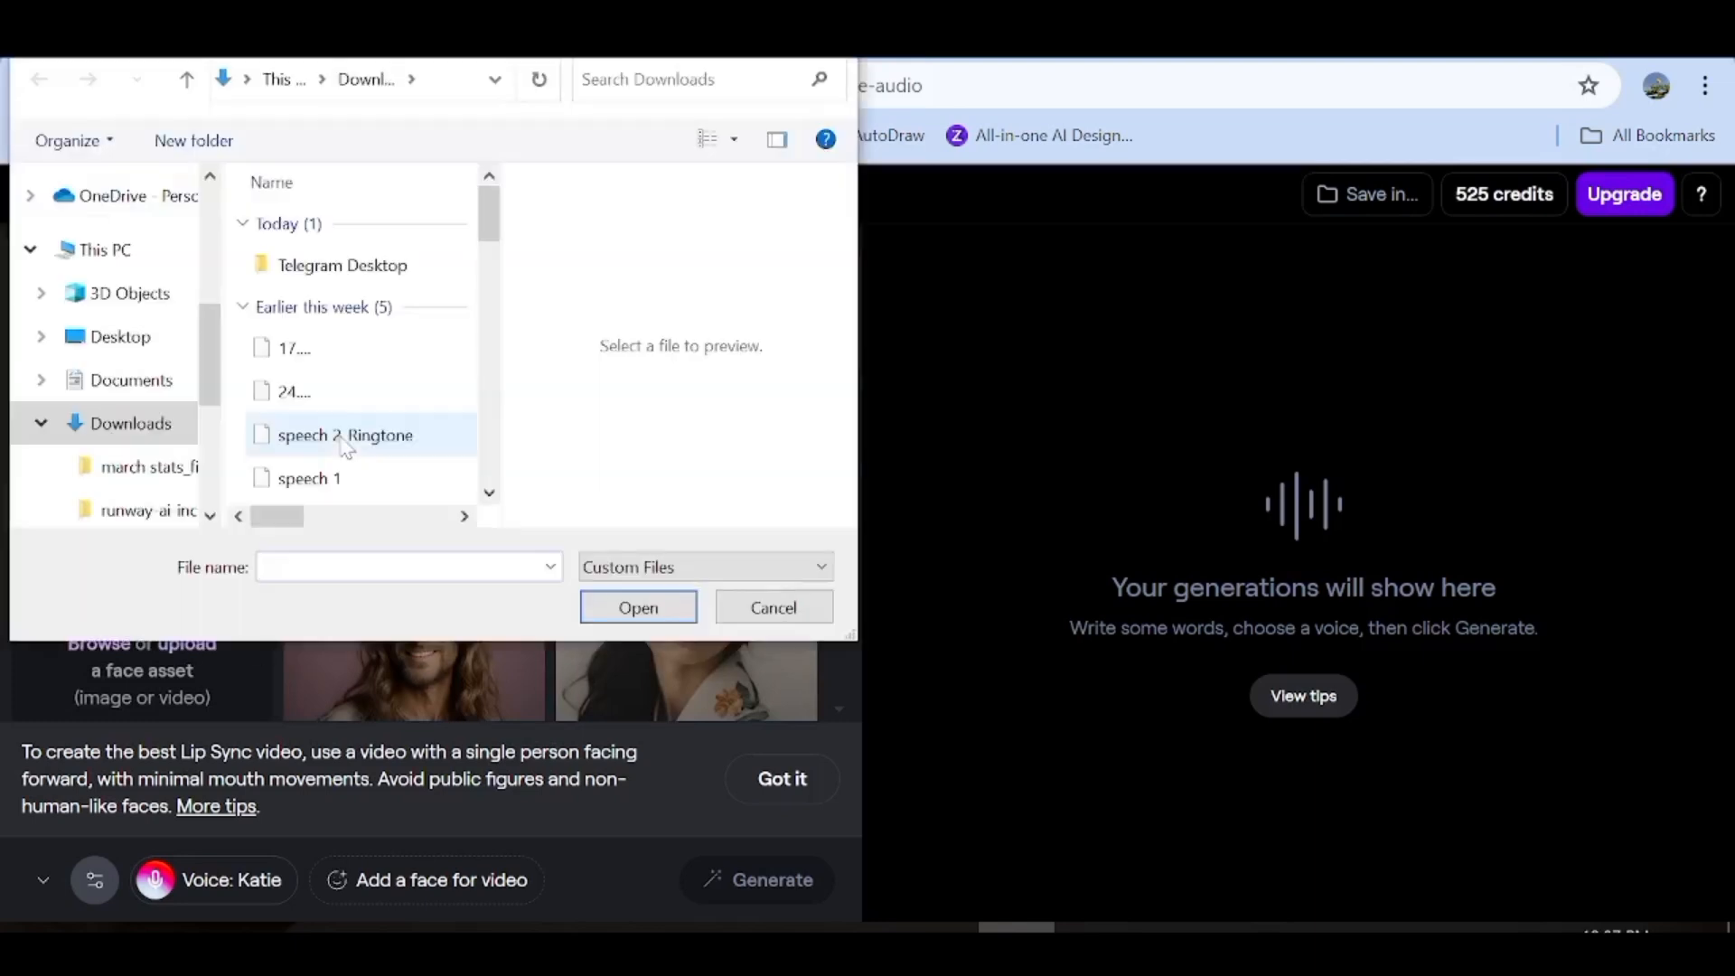
{"action": "scroll", "coordinate": [391, 380], "scroll_direction": "down", "scroll_amount": 1}
{"action": "left_click", "coordinate": [392, 318]}
{"action": "left_click", "coordinate": [638, 605]}
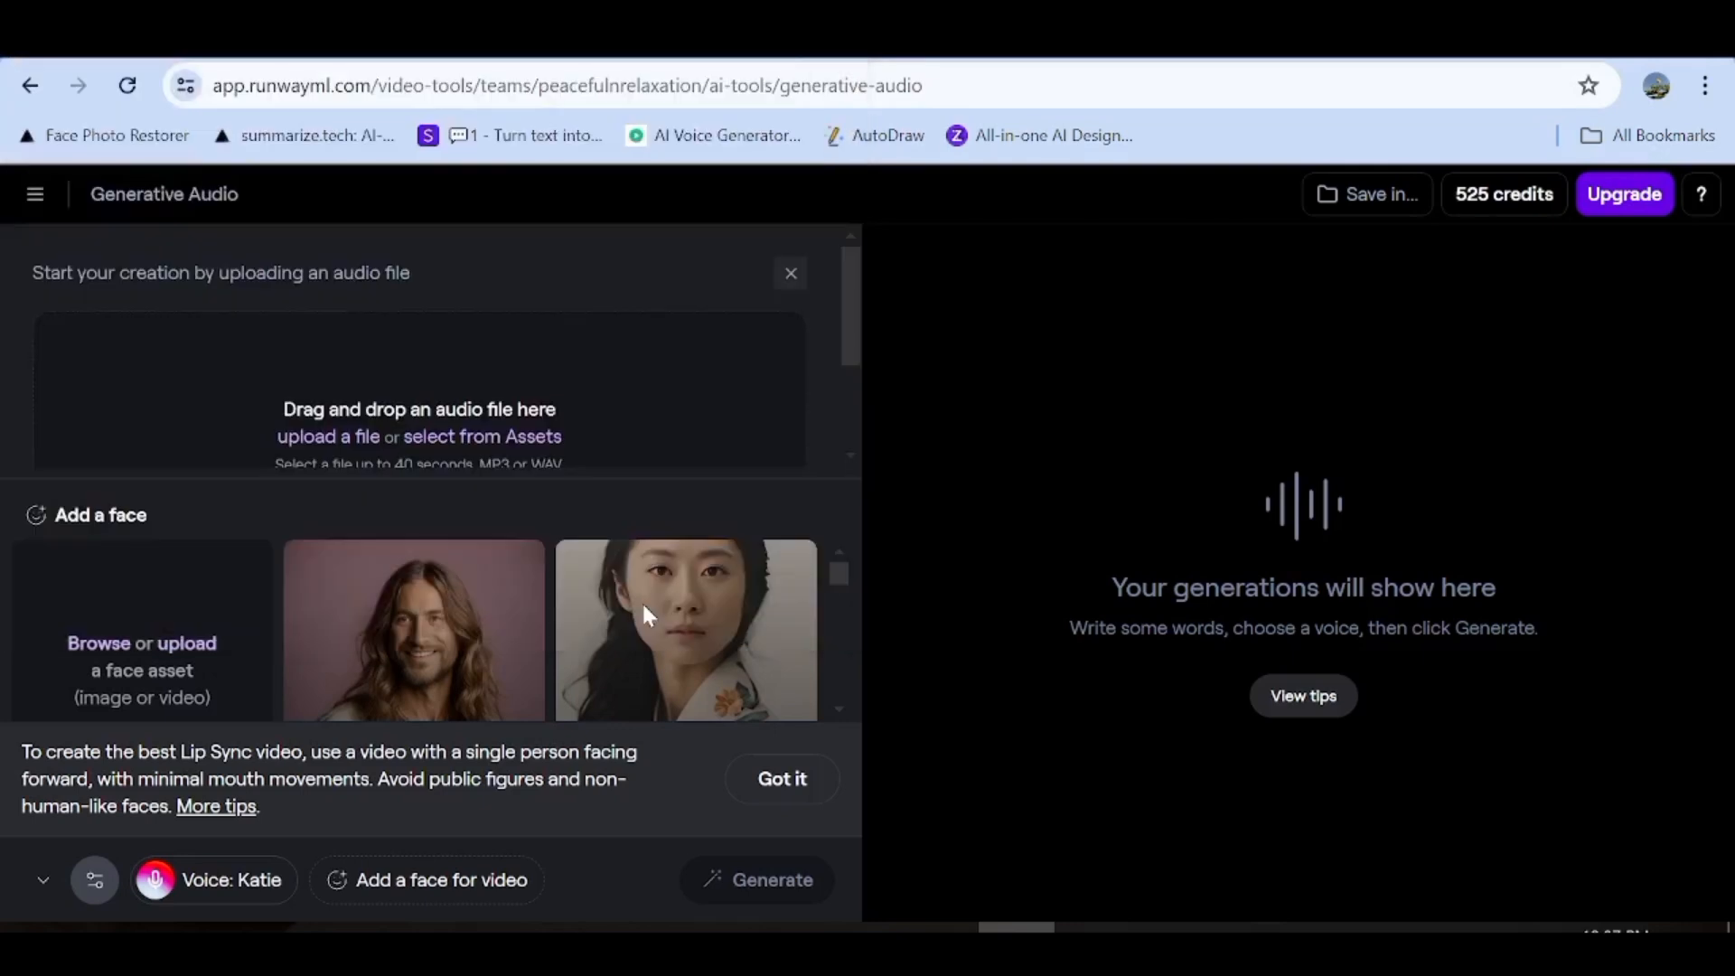
{"action": "scroll", "coordinate": [542, 604], "scroll_direction": "down", "scroll_amount": 2}
{"action": "scroll", "coordinate": [497, 601], "scroll_direction": "up", "scroll_amount": 2}
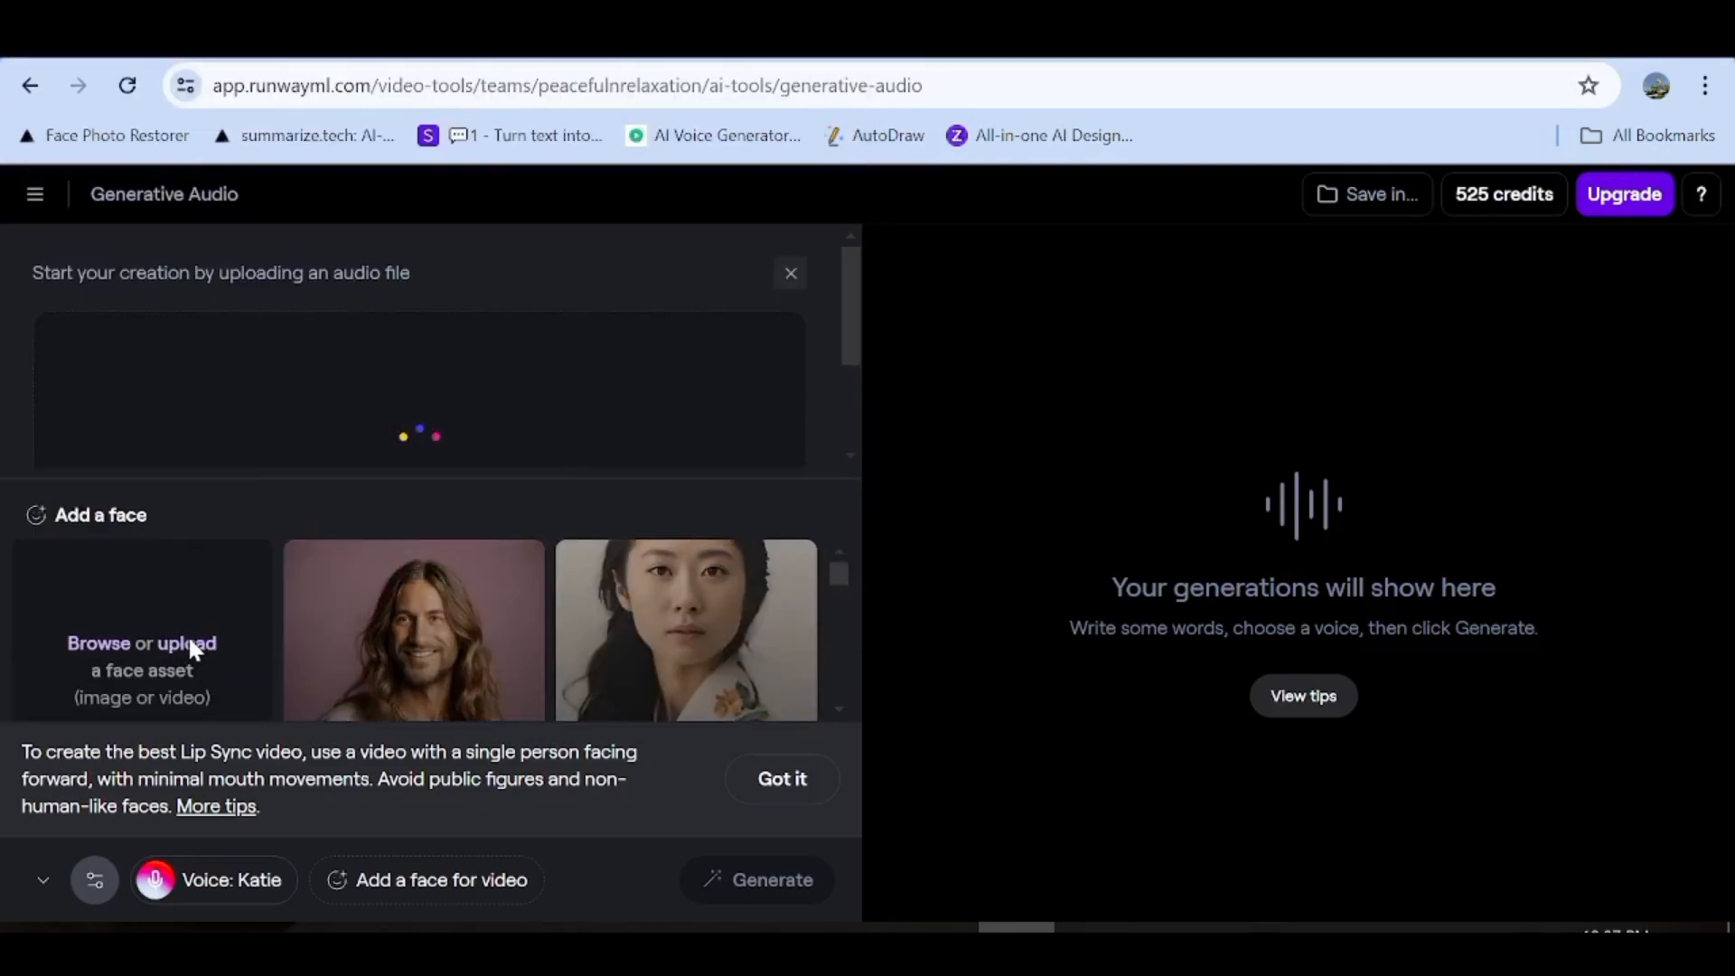
Upload the image 1da371a3a1bc460385c56bf8d93dd36c of the woman with red glasses as the face and generate the lip sync video.
{"action": "left_click", "coordinate": [190, 644]}
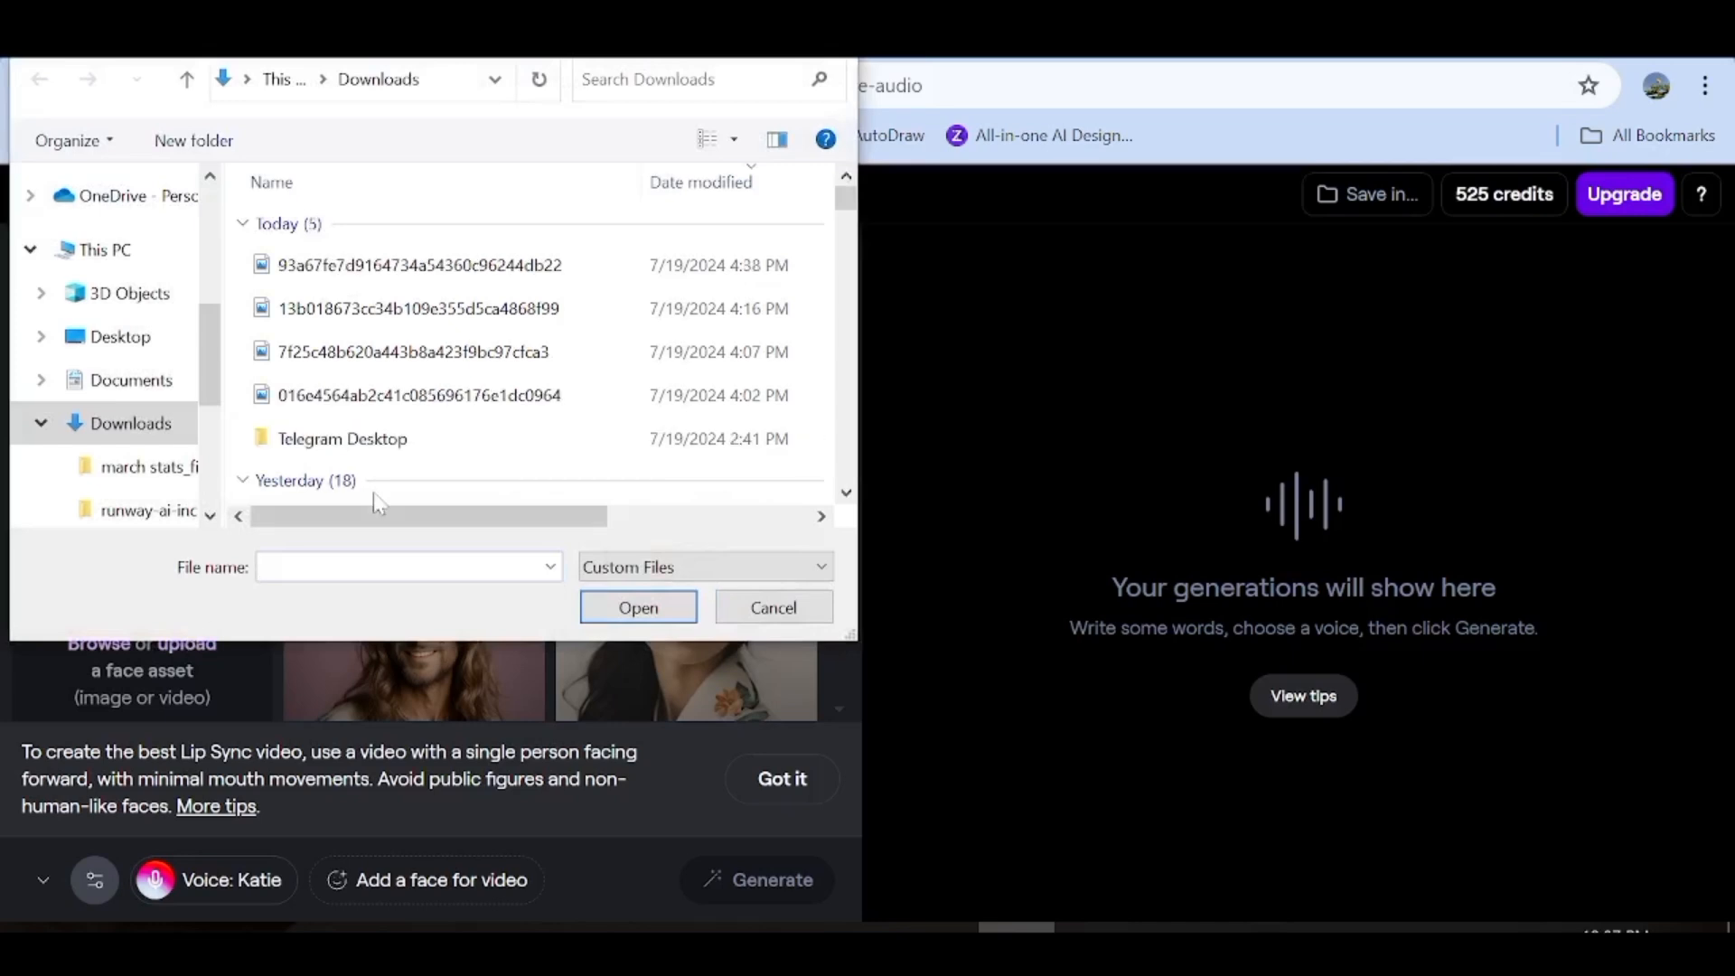
{"action": "left_click", "coordinate": [495, 310]}
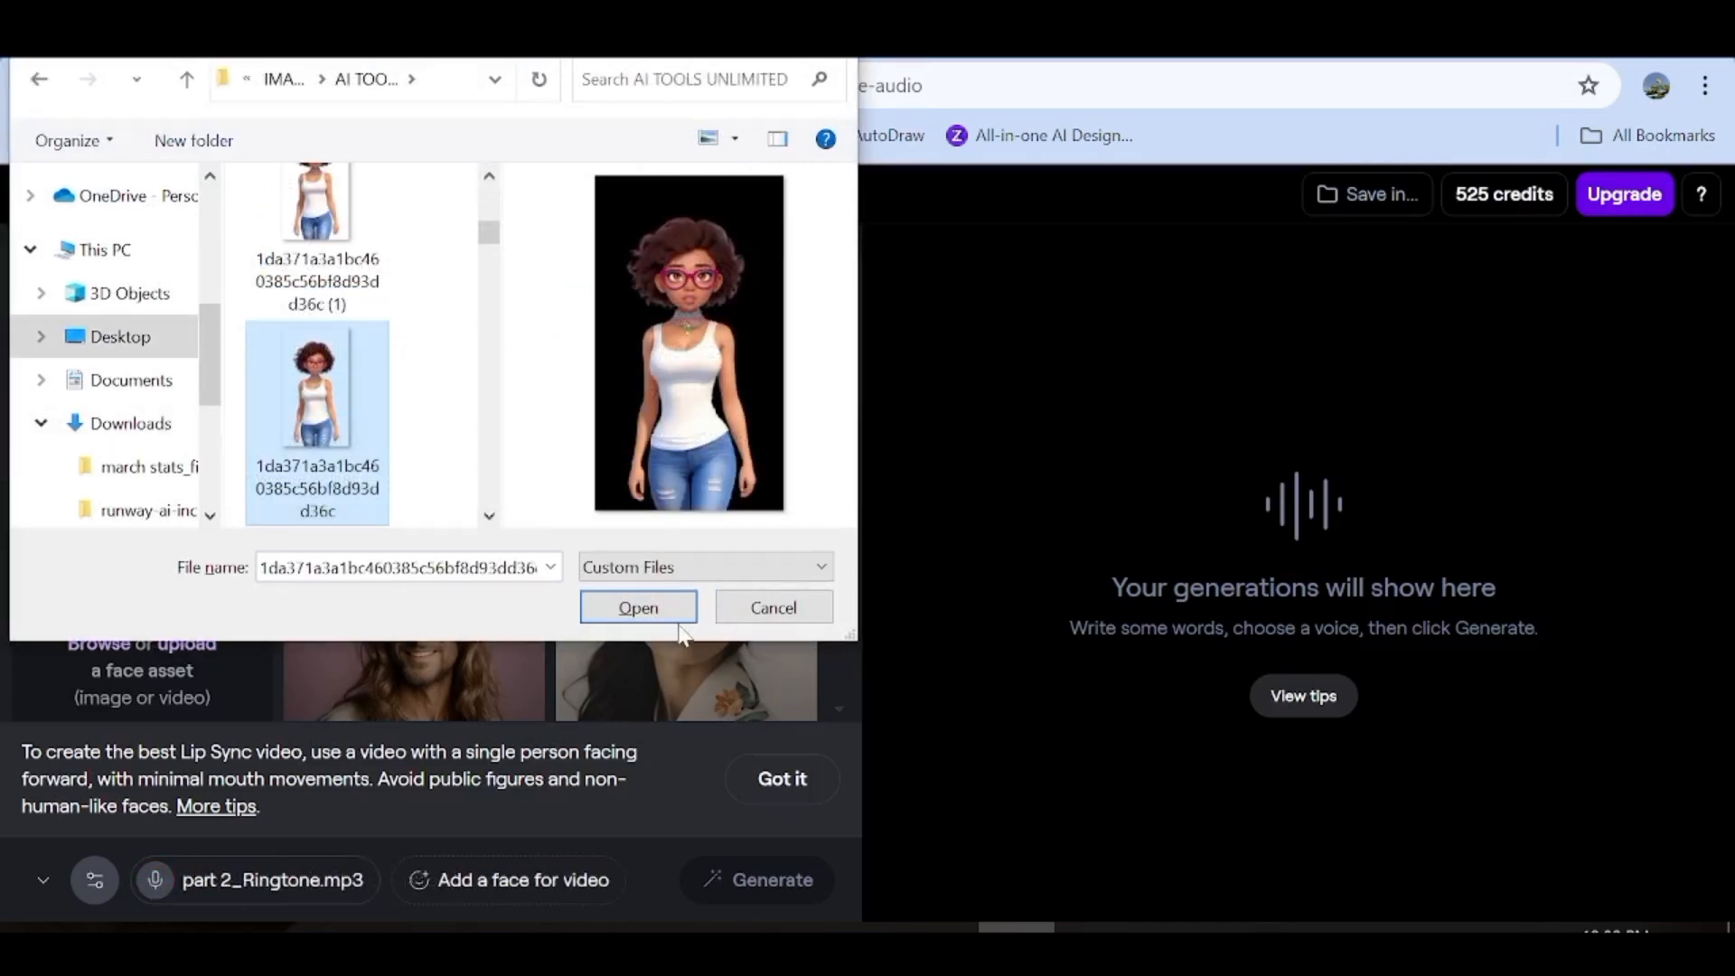
{"action": "left_click", "coordinate": [668, 615]}
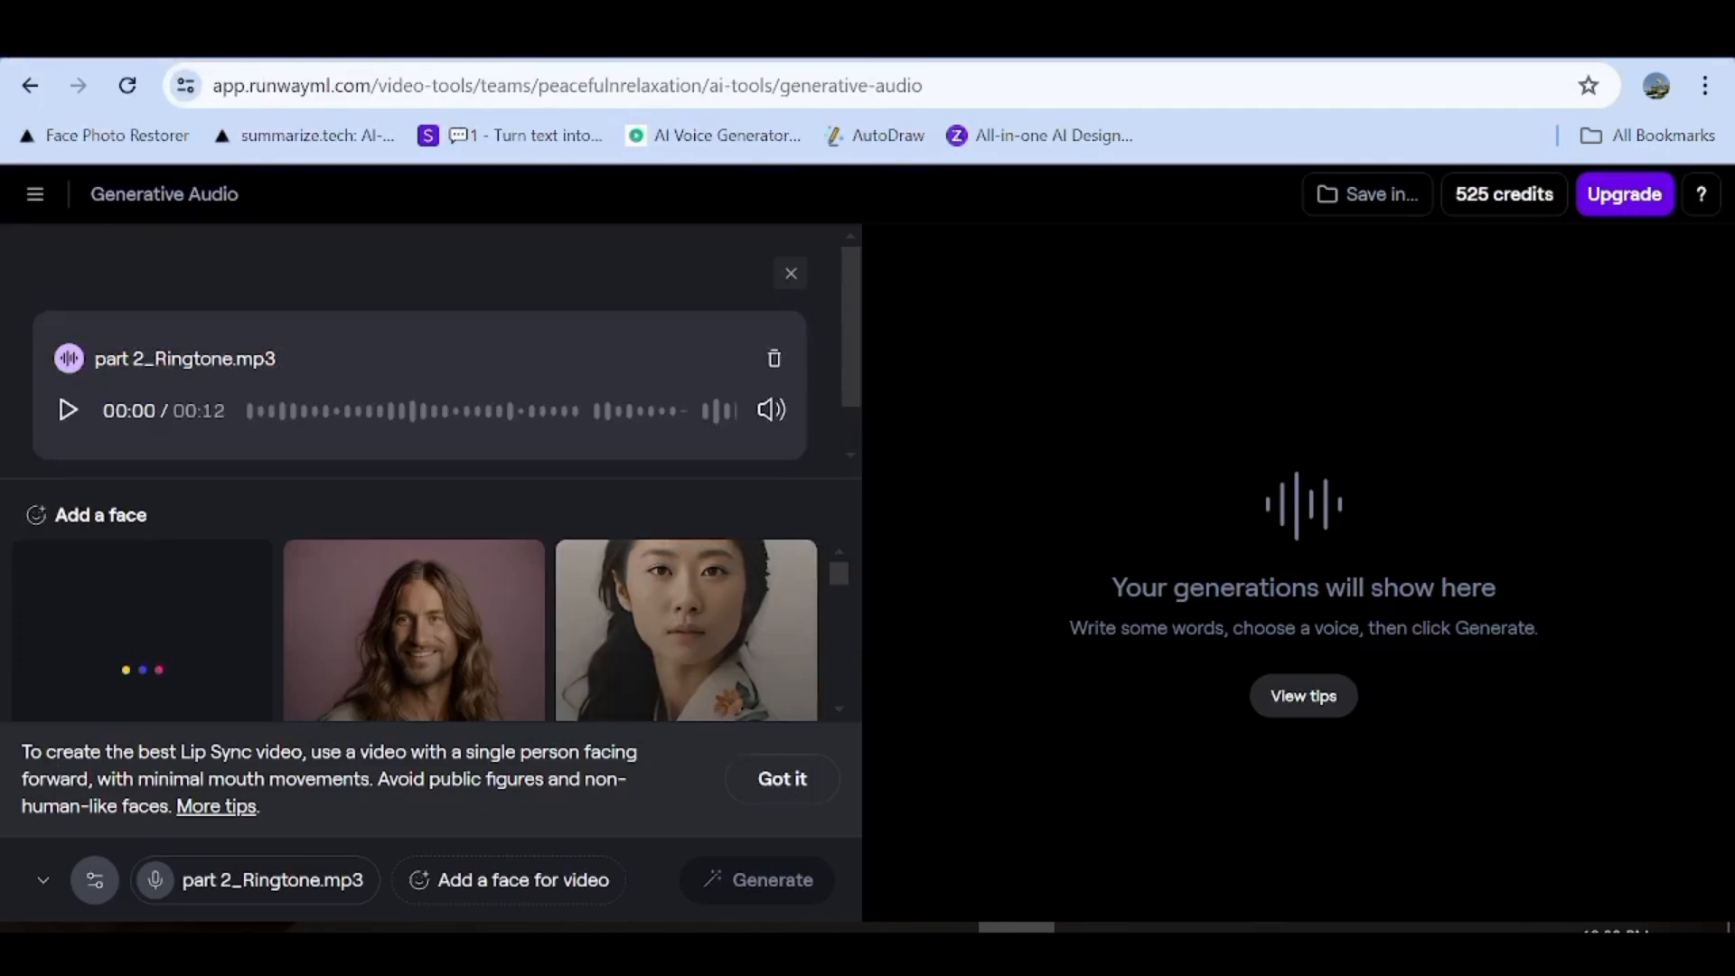
{"action": "left_click", "coordinate": [801, 881]}
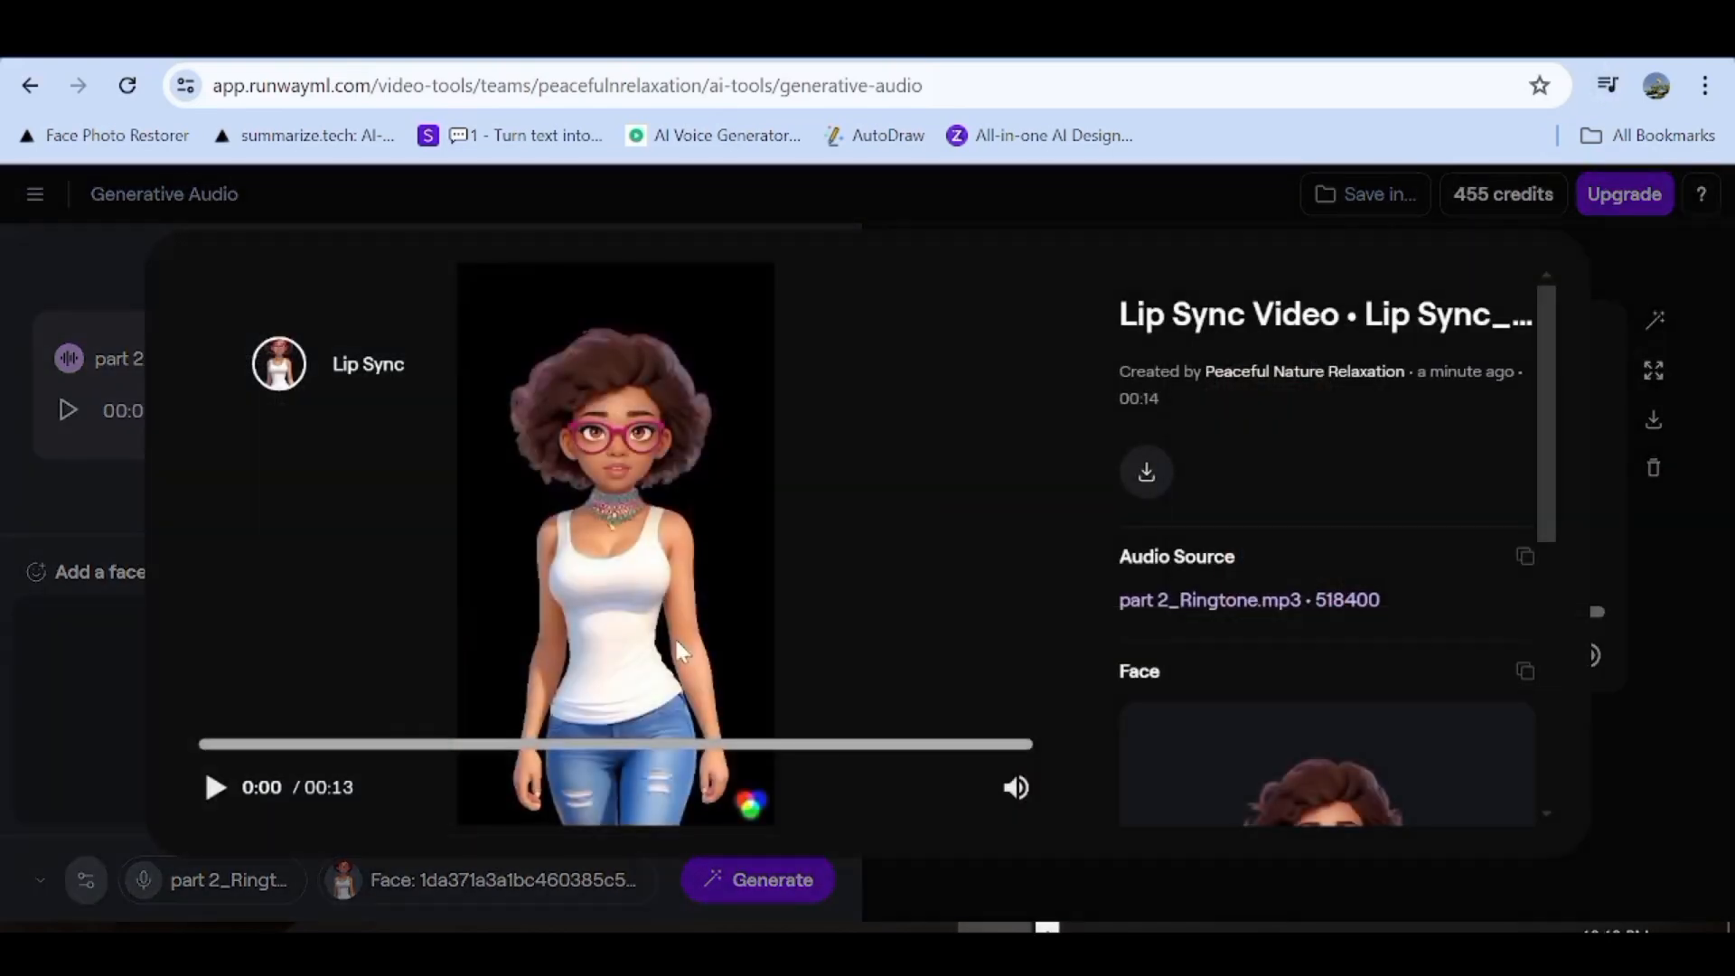
Play part of the generated lip sync video, pause it and close the preview.
{"action": "left_click", "coordinate": [214, 788]}
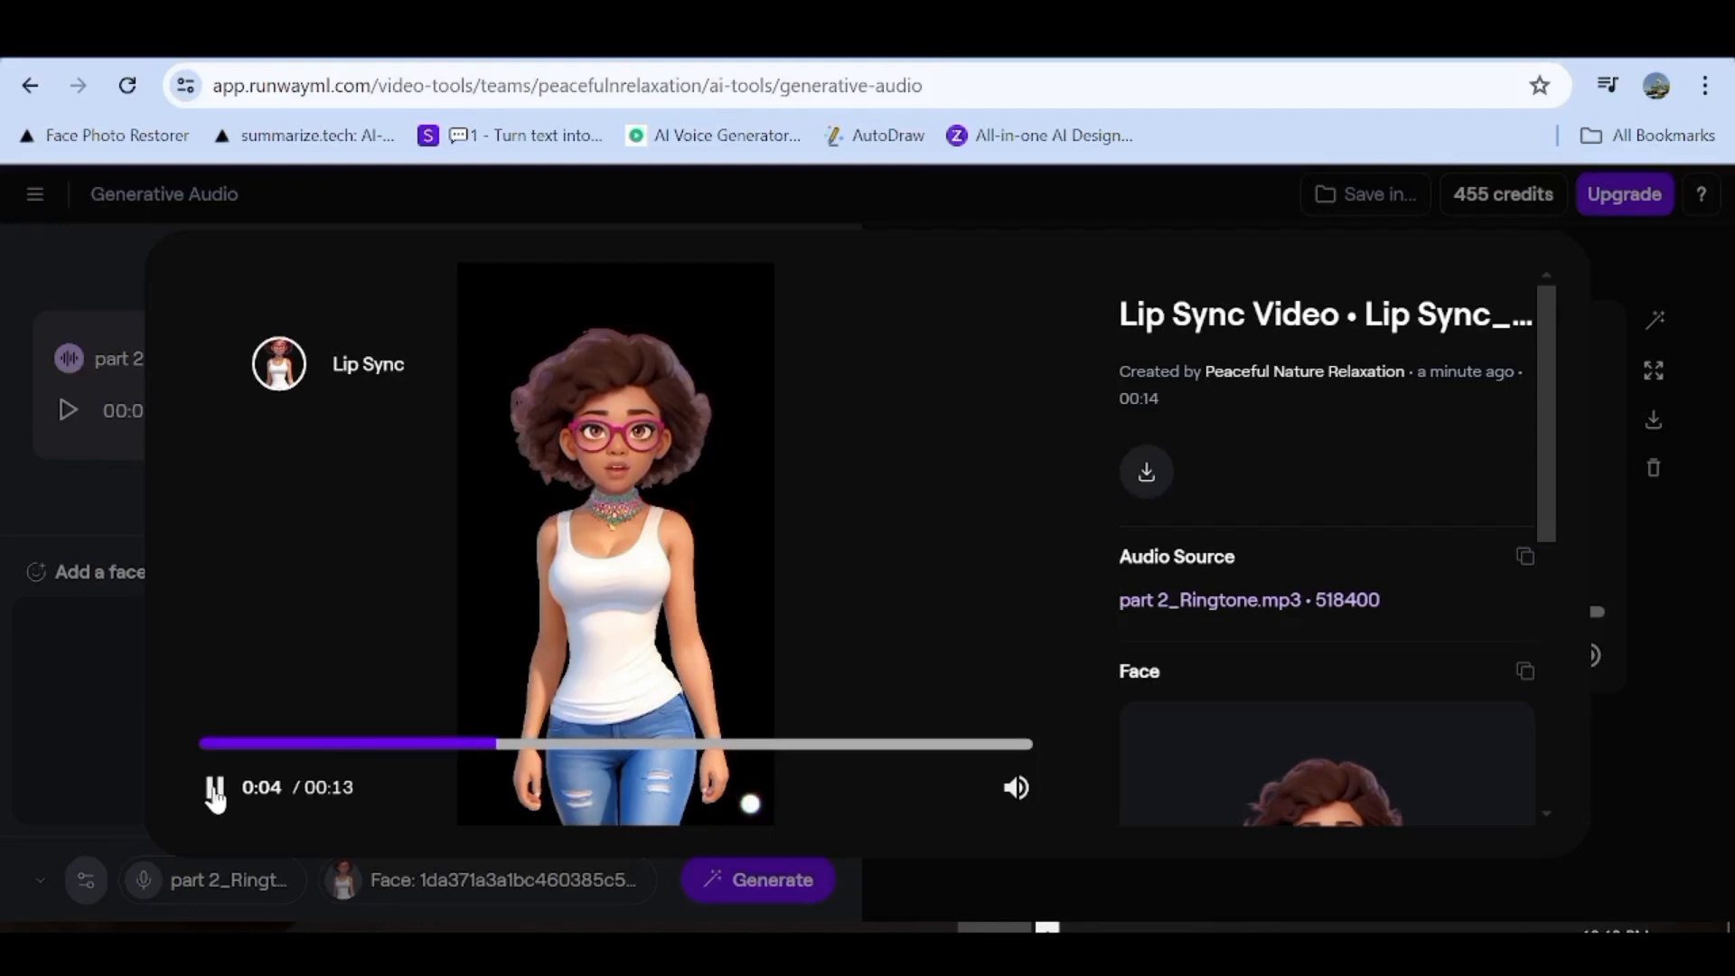
{"action": "left_click", "coordinate": [215, 788]}
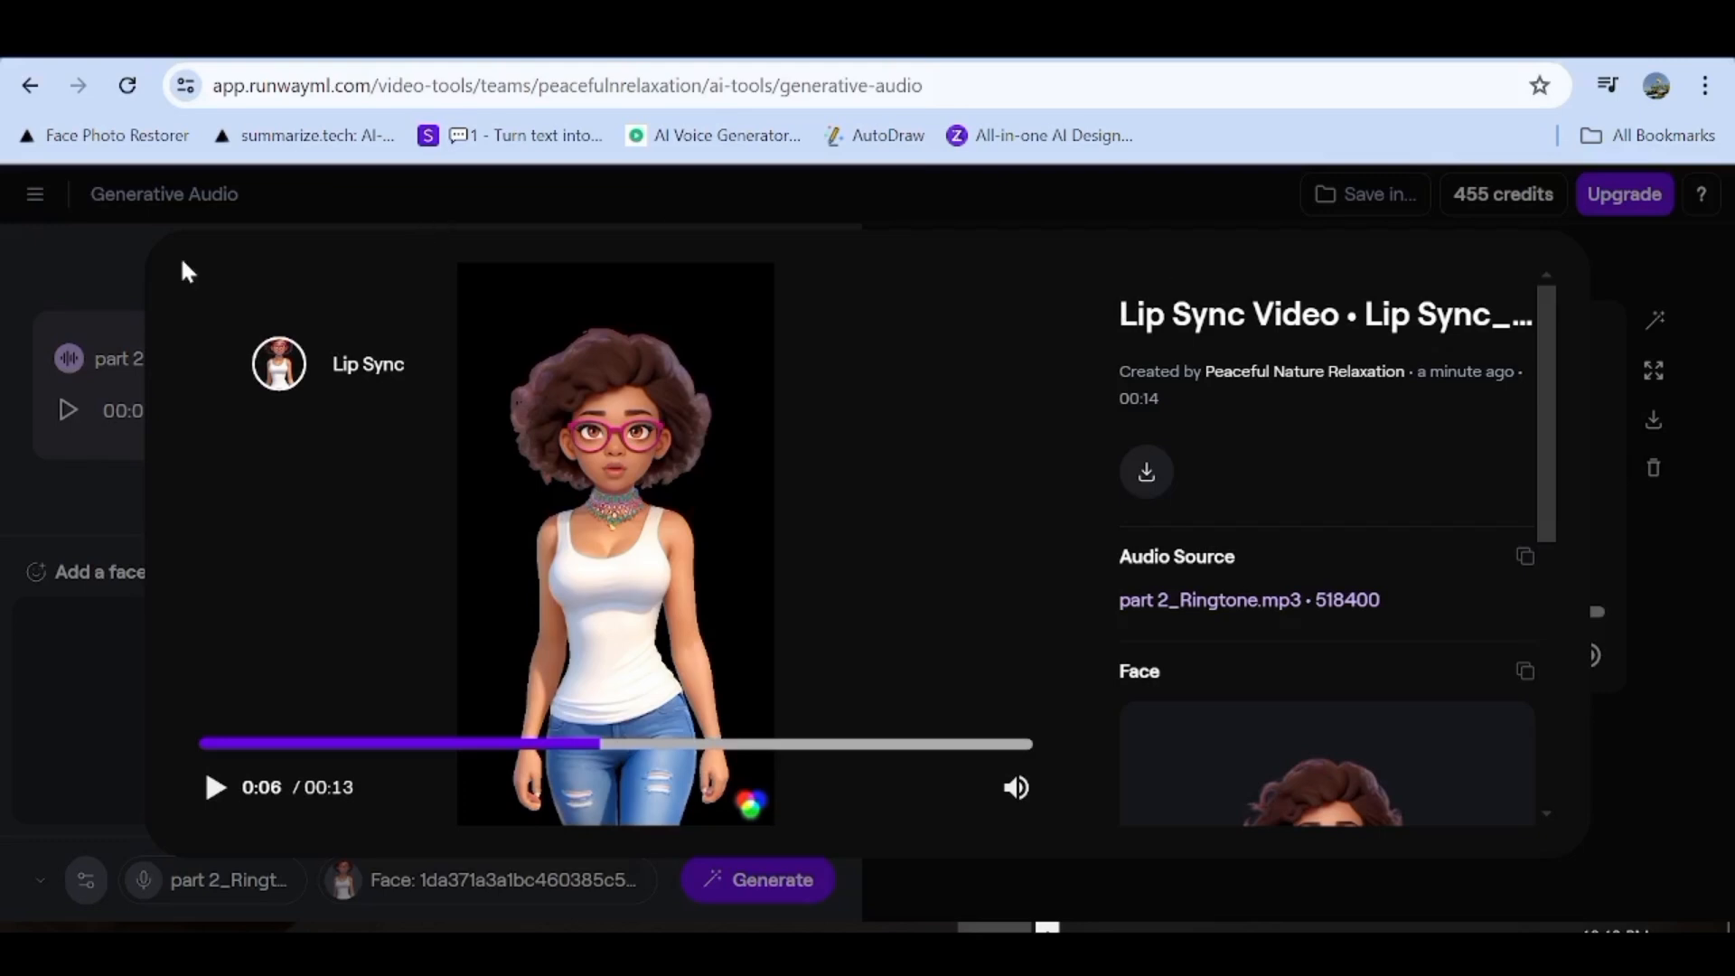
{"action": "left_click", "coordinate": [112, 254]}
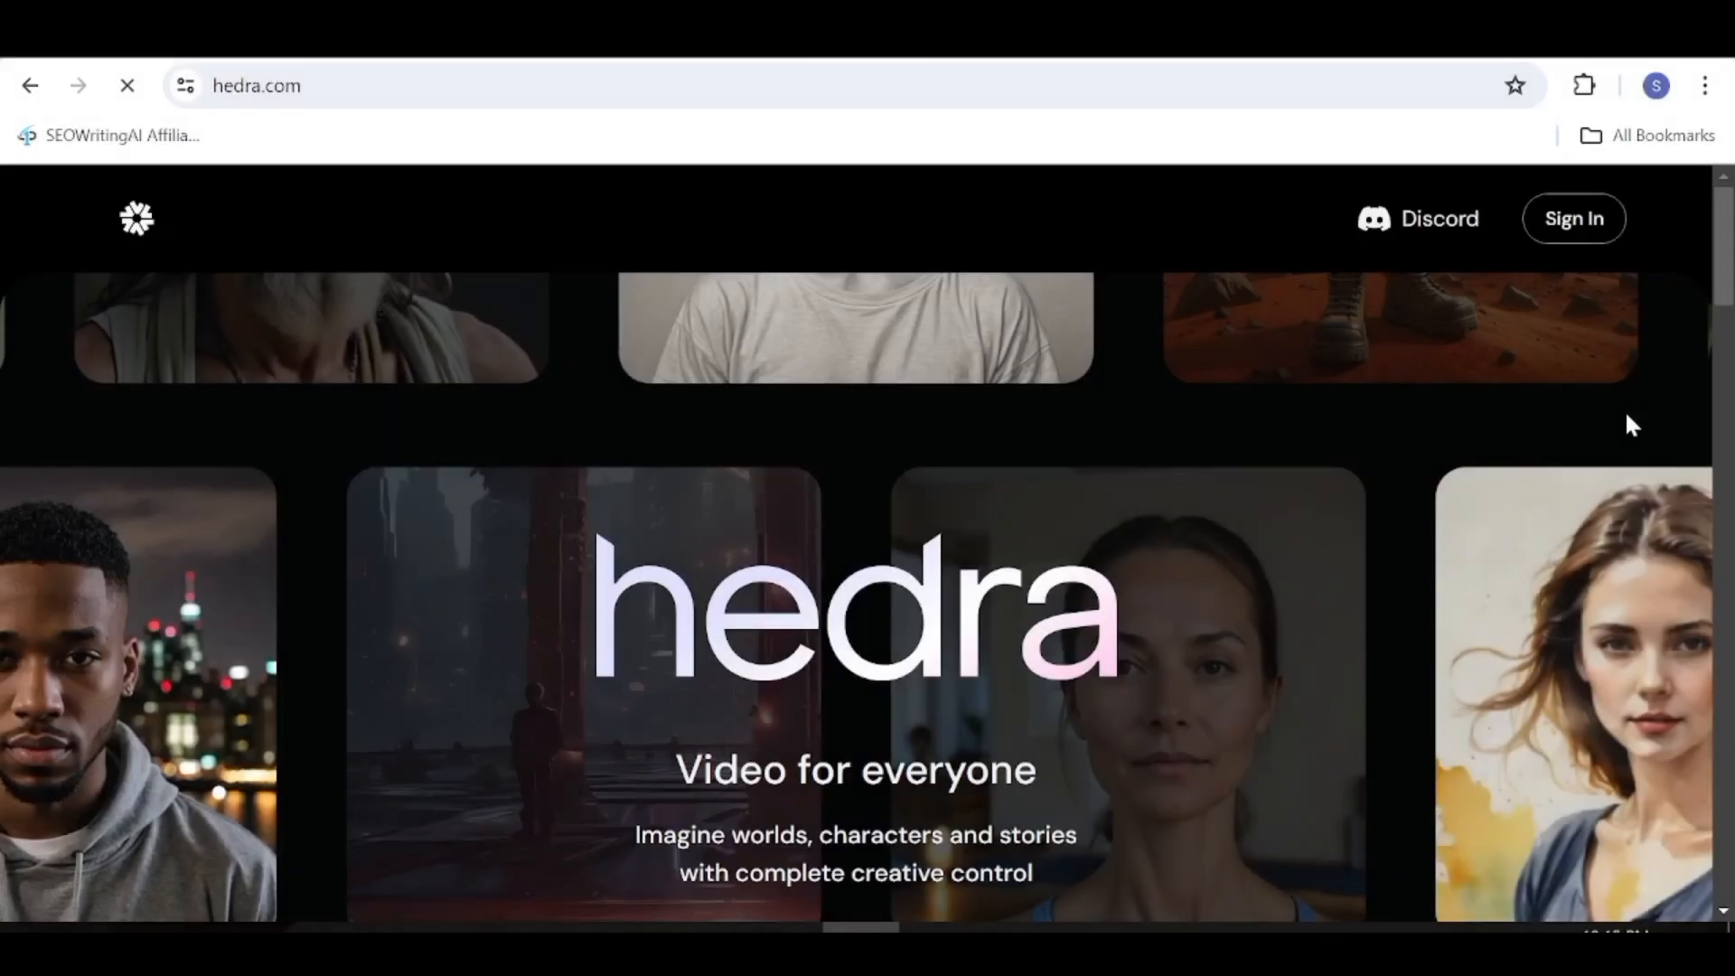
Switch to hedra.com, open the beta character creator and go to its sign-in.
{"action": "scroll", "coordinate": [1631, 425], "scroll_direction": "down", "scroll_amount": 3}
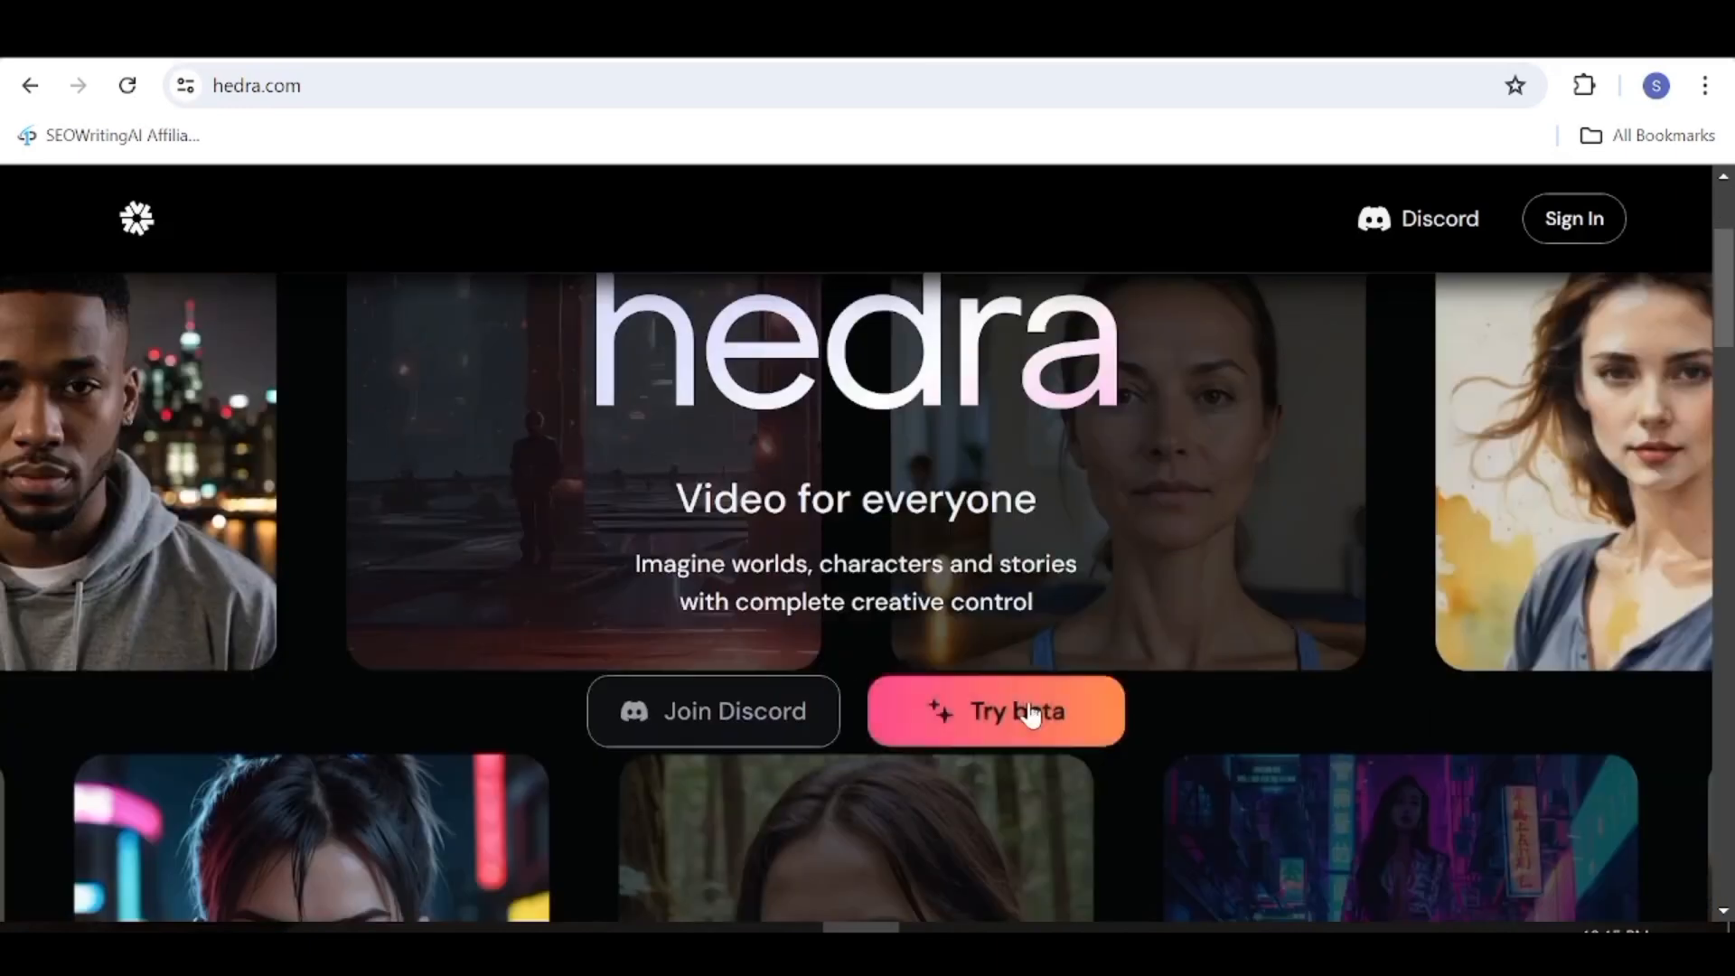
{"action": "left_click", "coordinate": [1031, 713]}
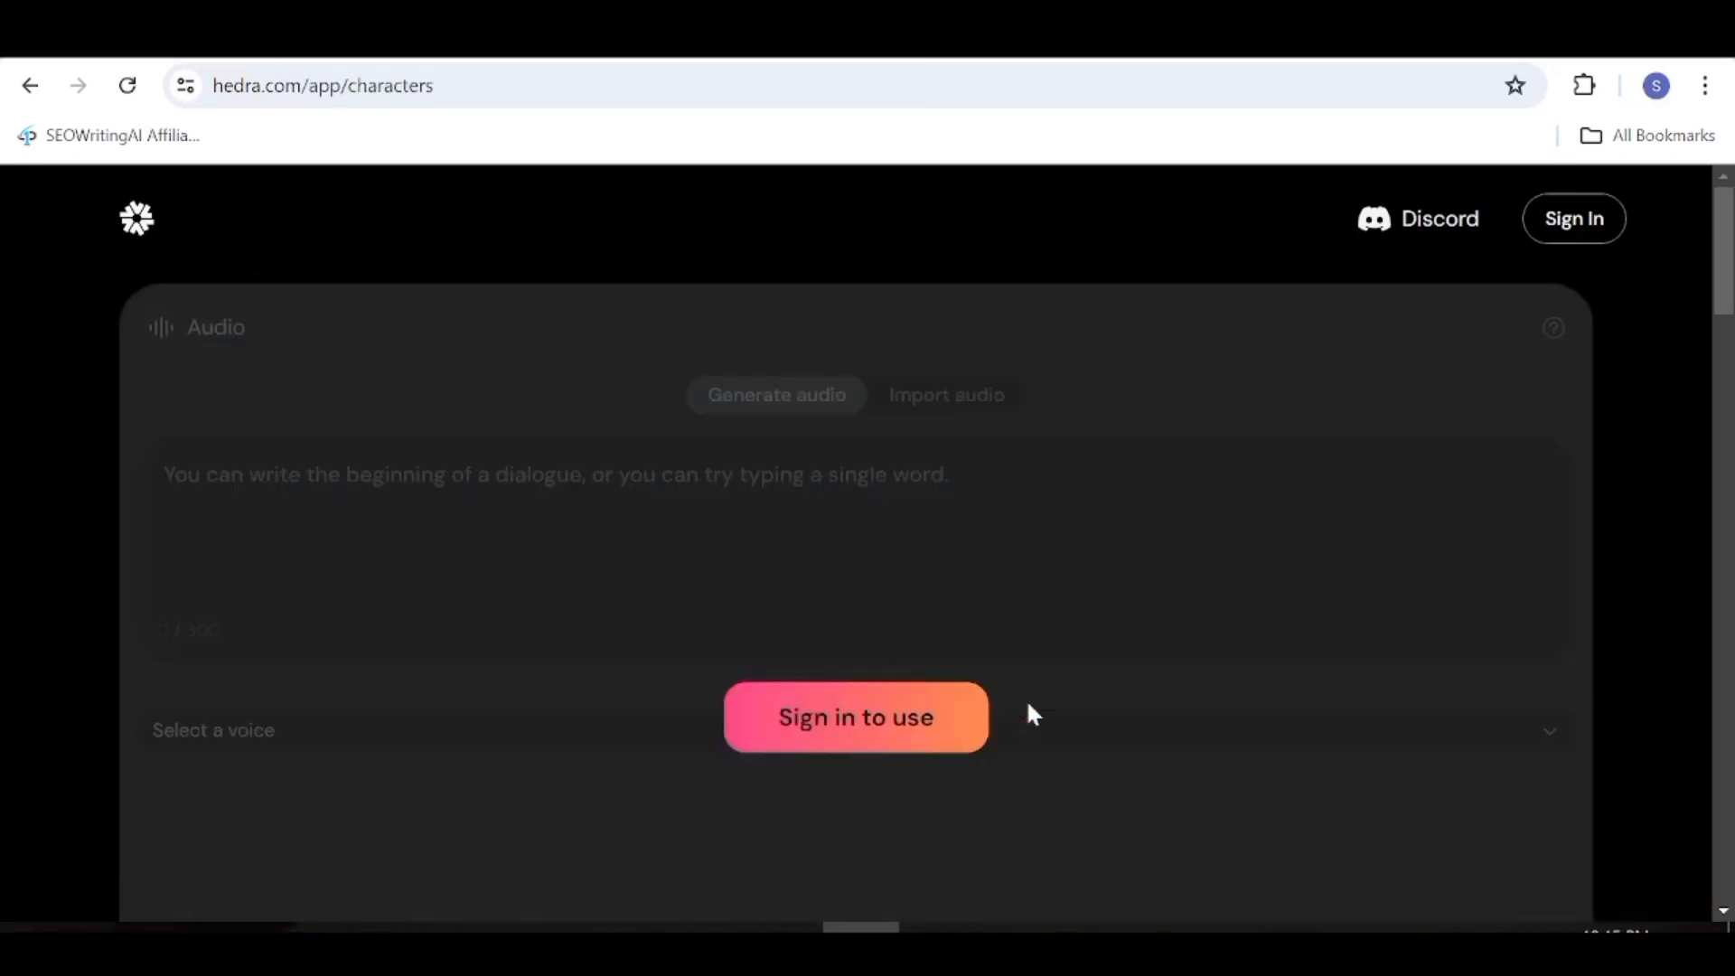
{"action": "left_click", "coordinate": [913, 713]}
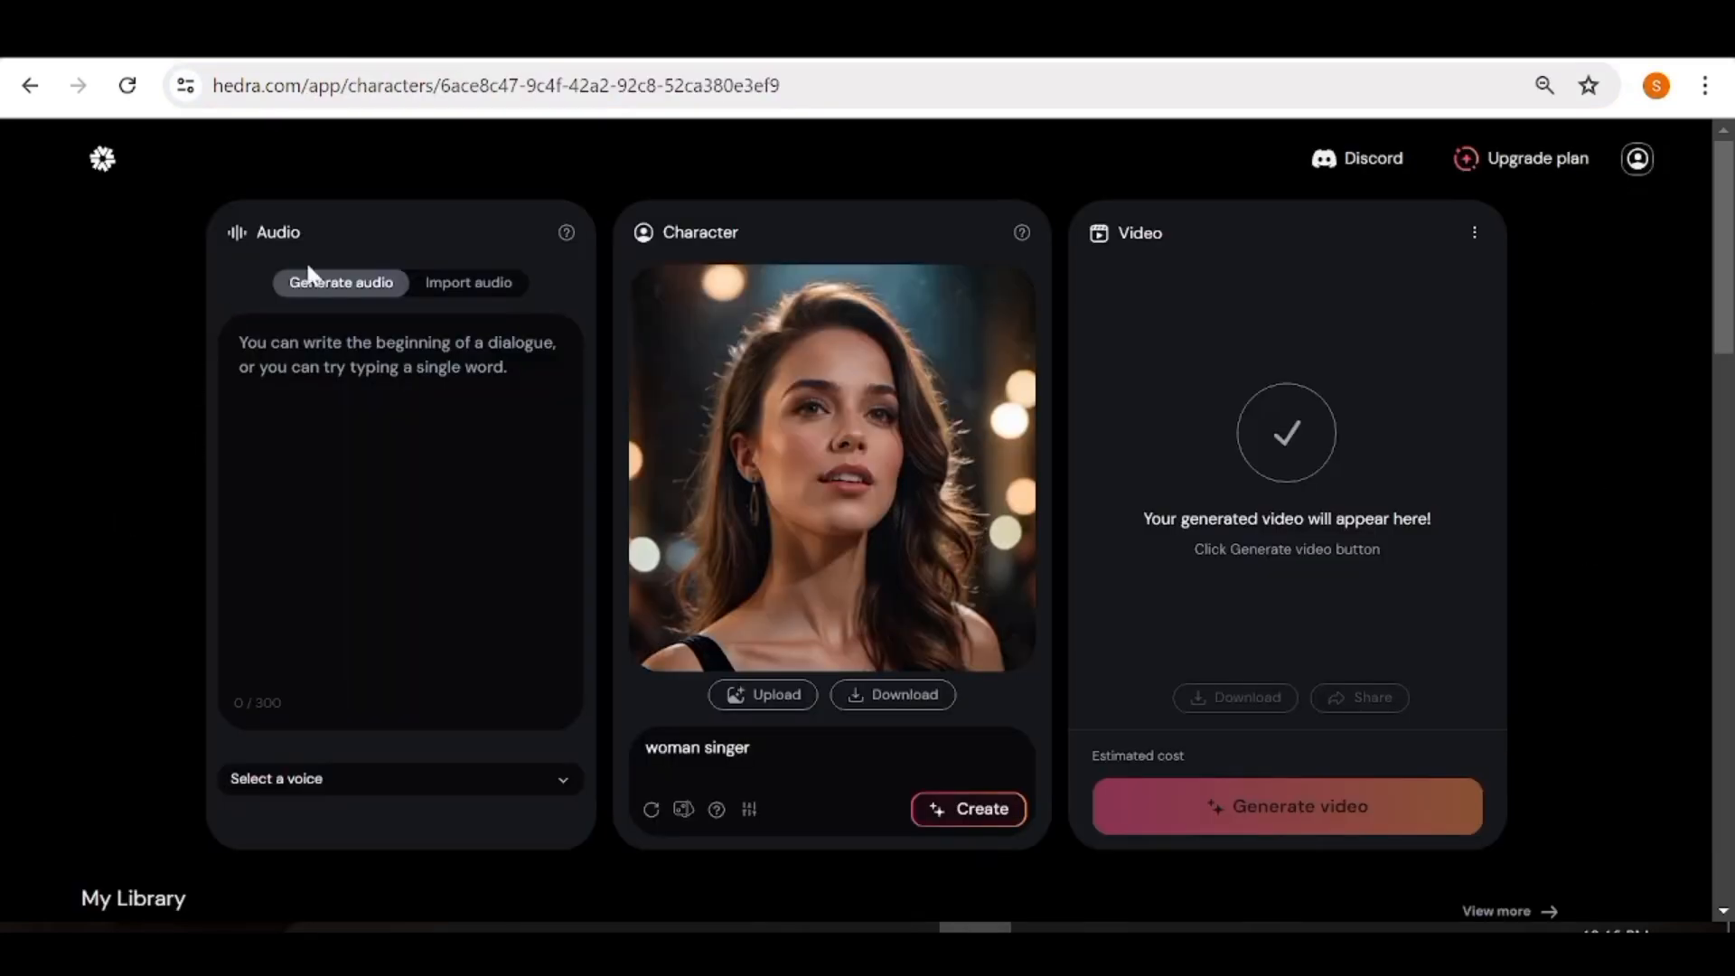
Look over the available voices, switch the audio source to imported audio and briefly preview avatar-audio.mp3.
{"action": "left_click", "coordinate": [400, 433]}
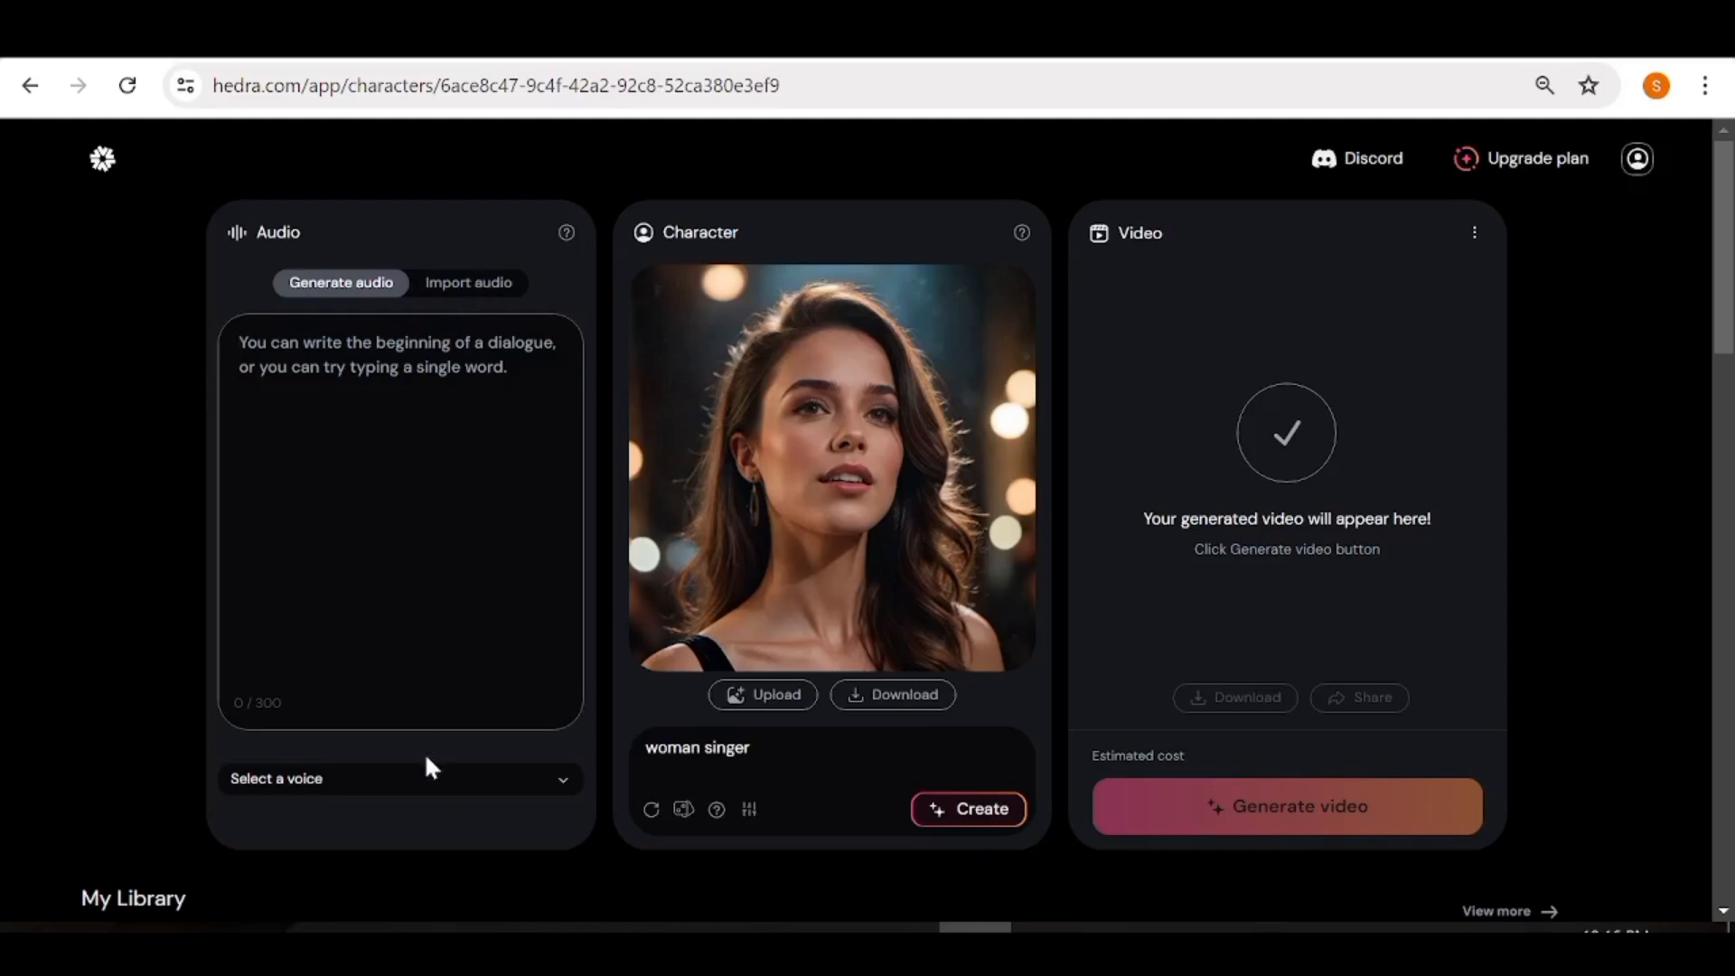
{"action": "left_click", "coordinate": [433, 780]}
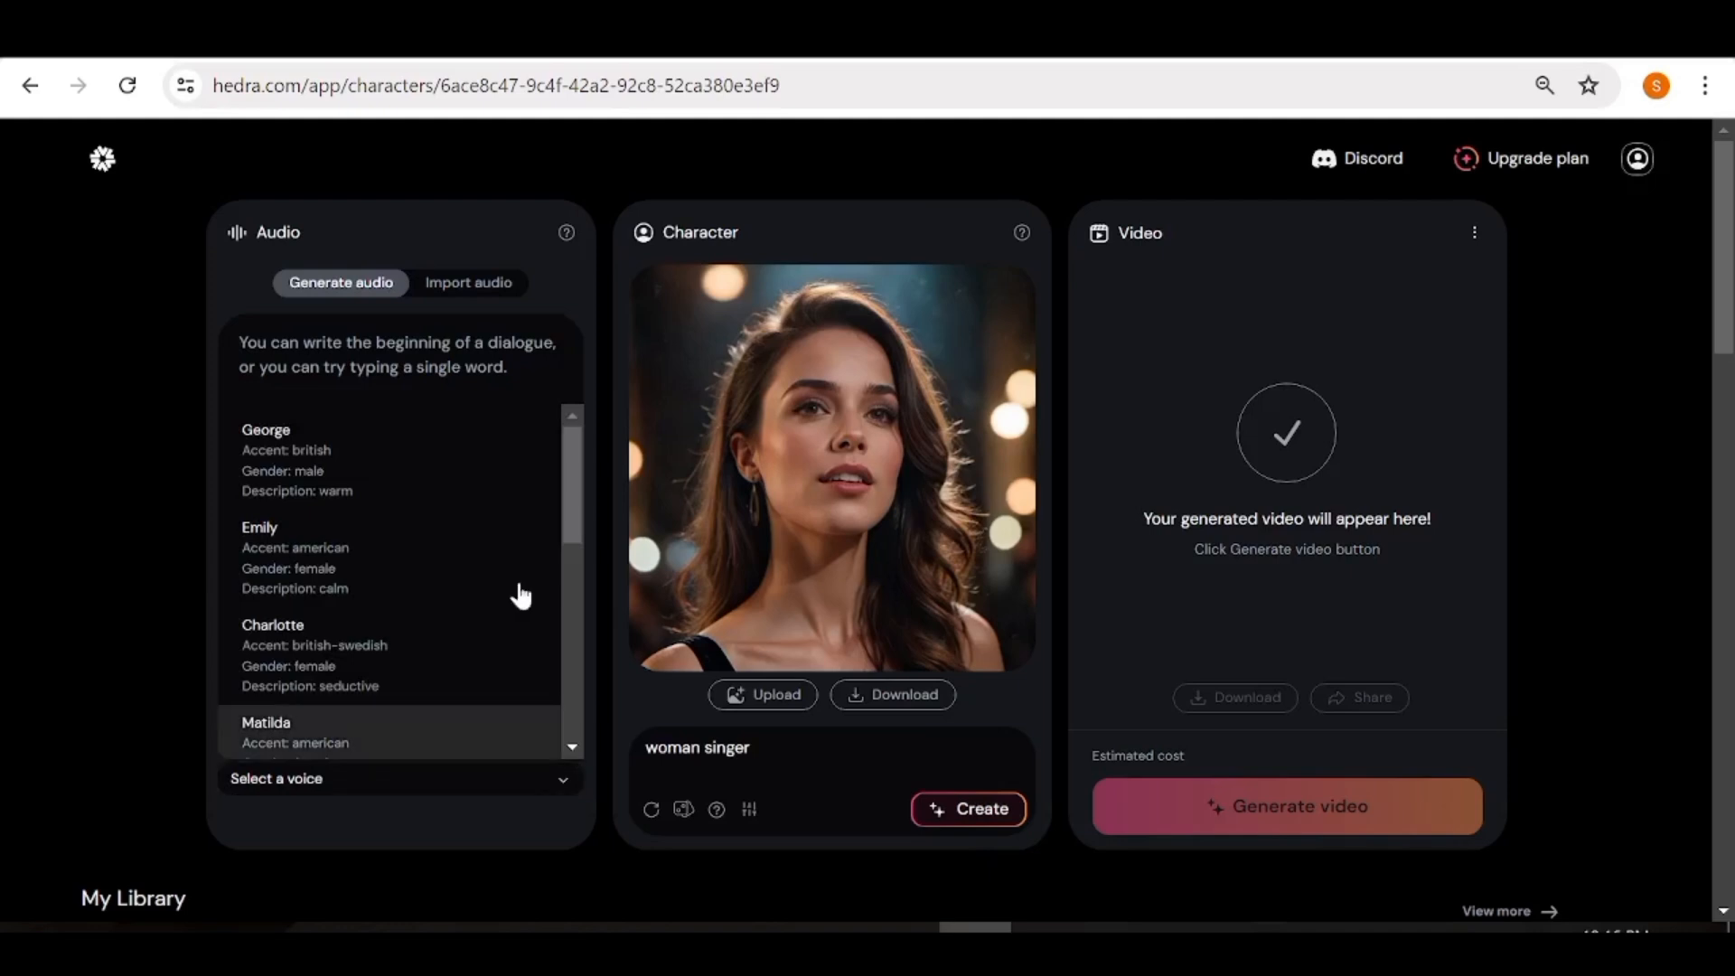
{"action": "left_click", "coordinate": [495, 287]}
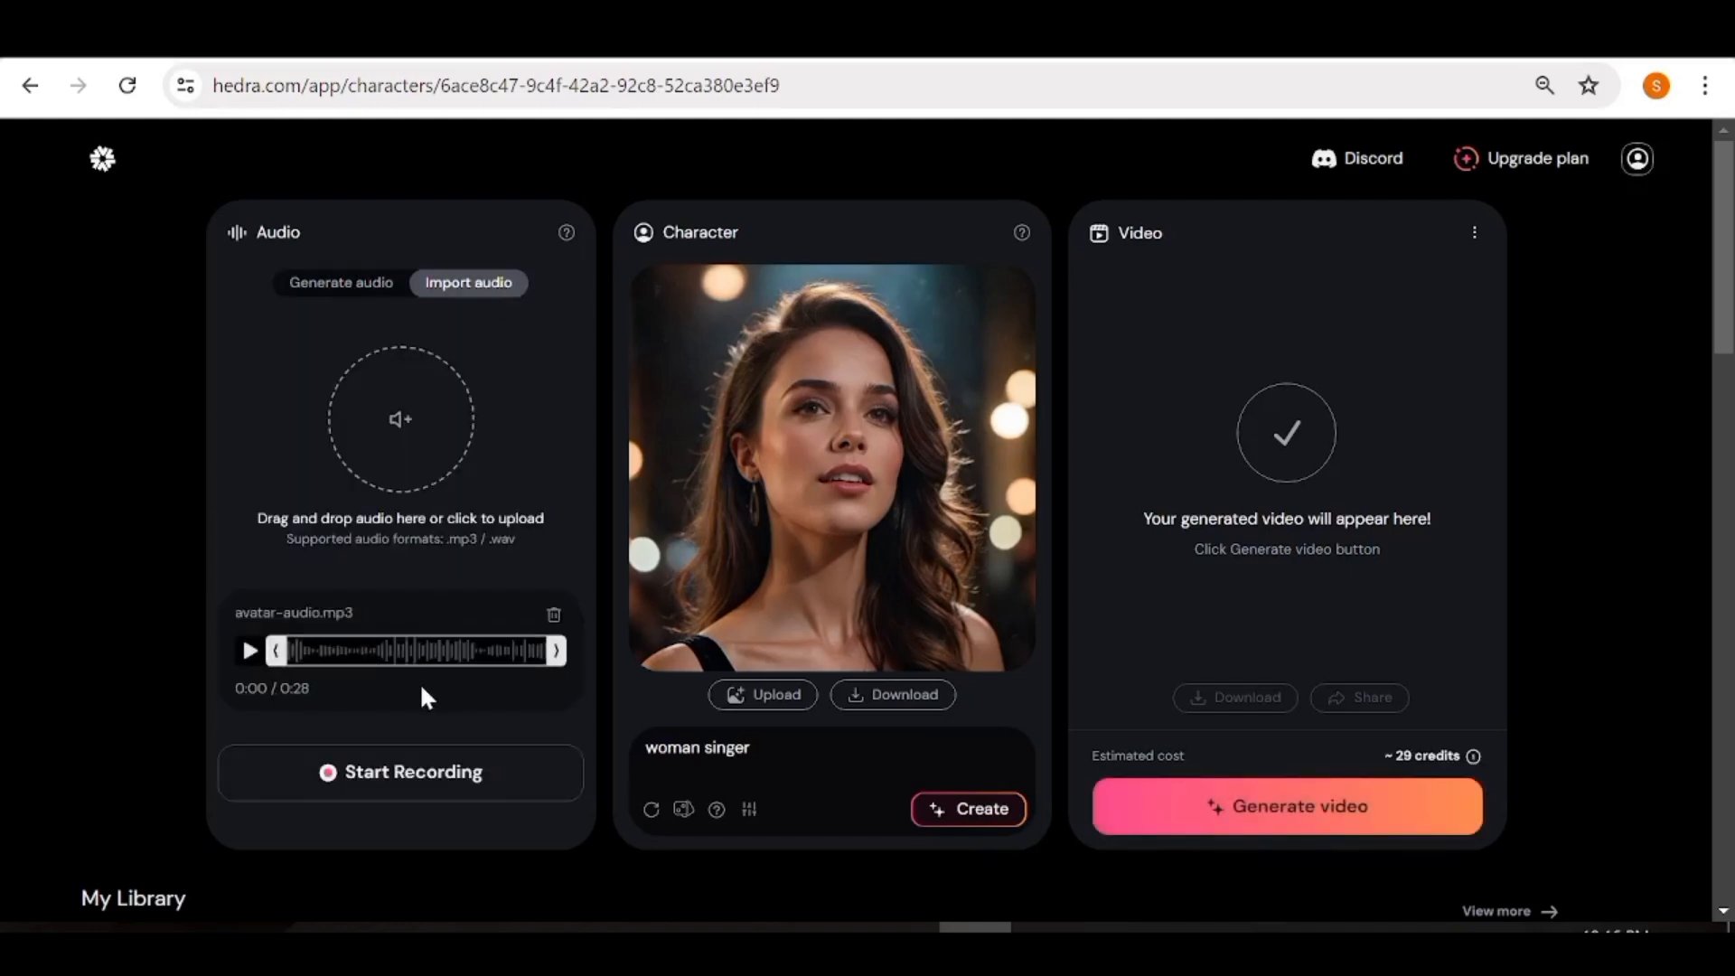
{"action": "left_click", "coordinate": [249, 651]}
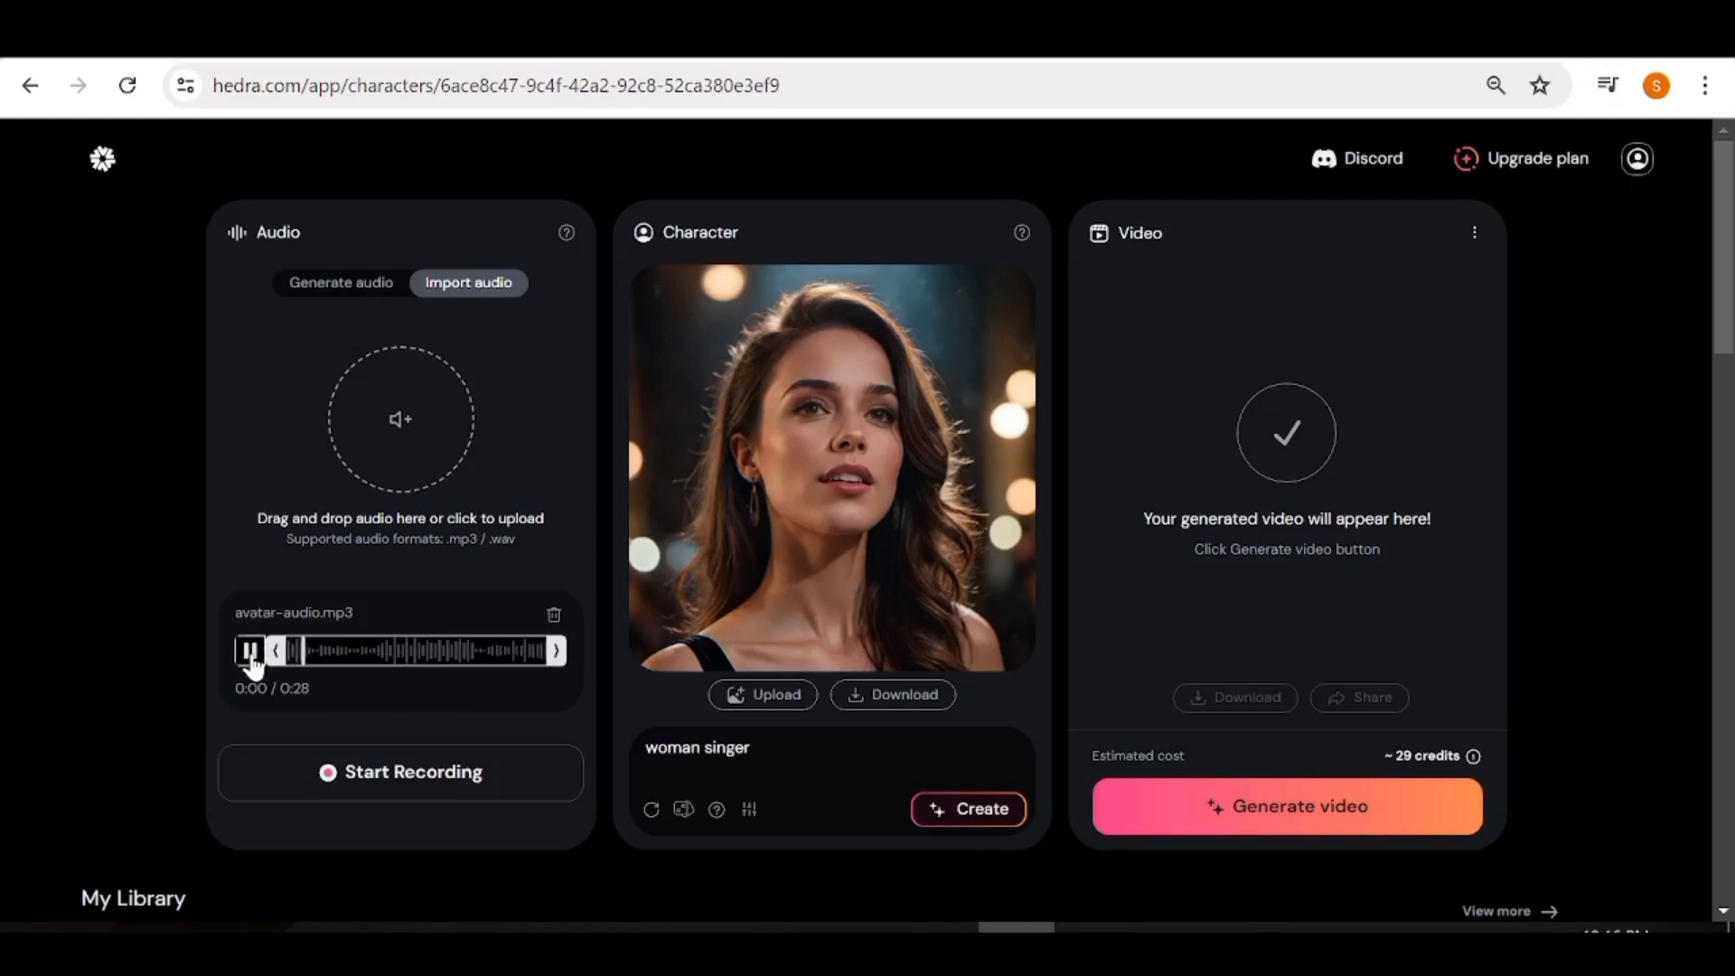
{"action": "left_click", "coordinate": [251, 658]}
Create the character from the prompt "woman singer" and generate its video with the imported avatar-audio.mp3.
{"action": "key", "text": "ctrl+a"}
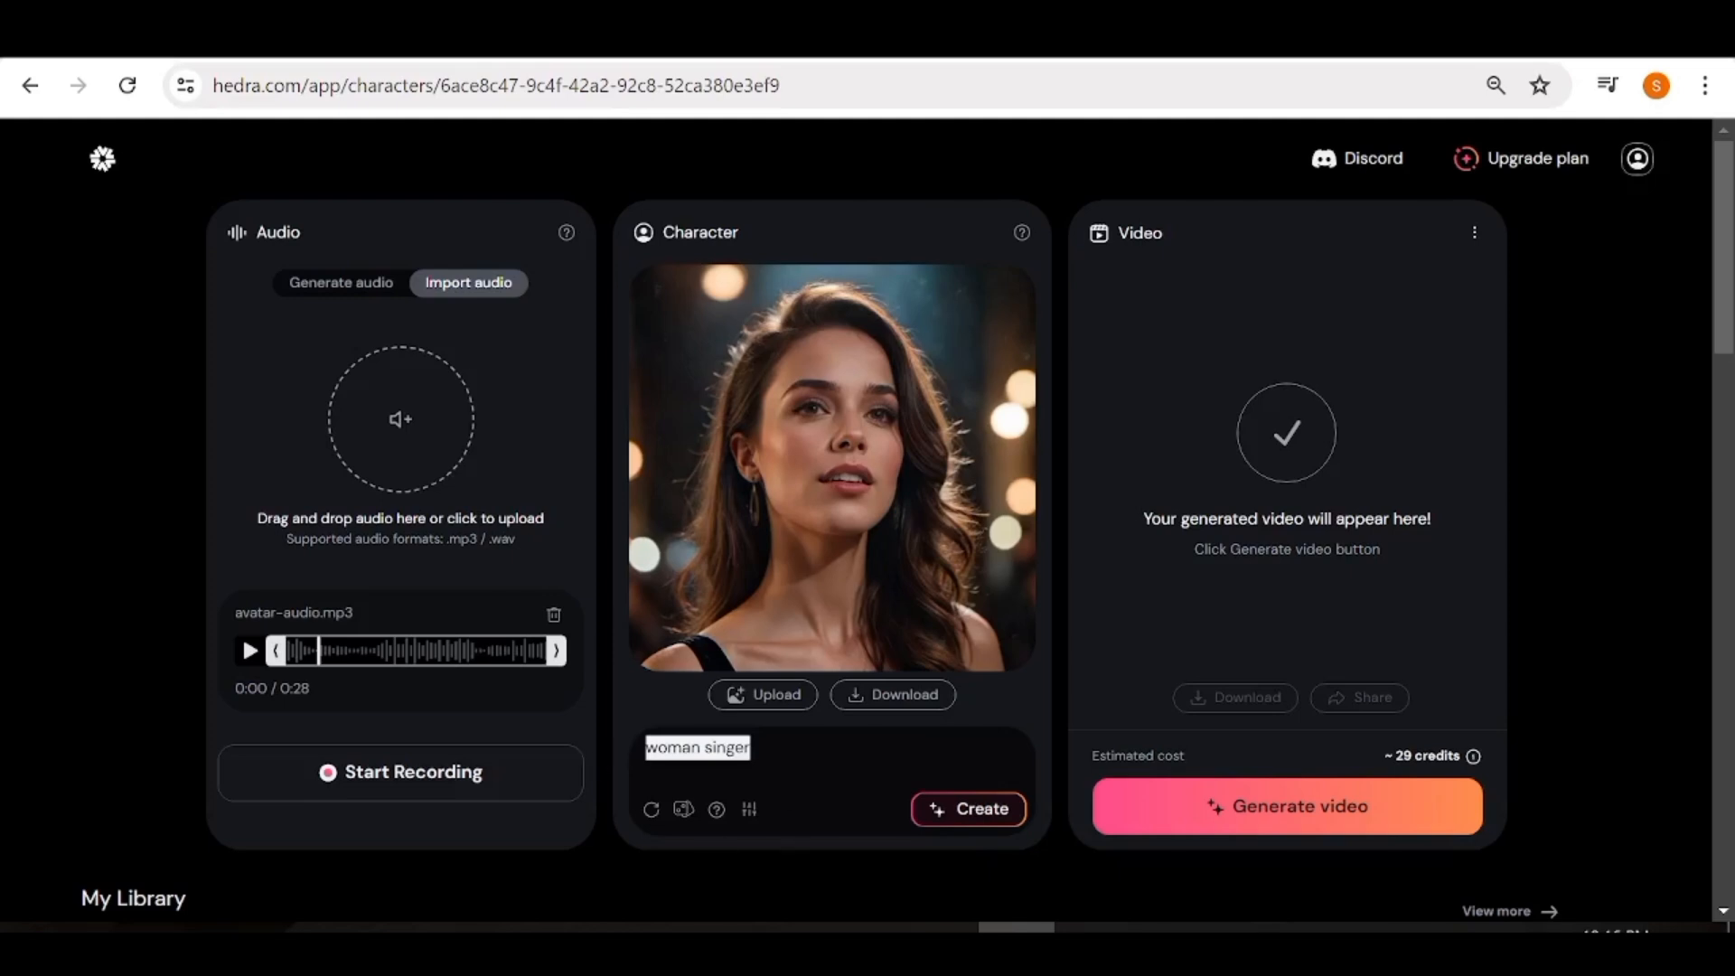
{"action": "left_click", "coordinate": [997, 816]}
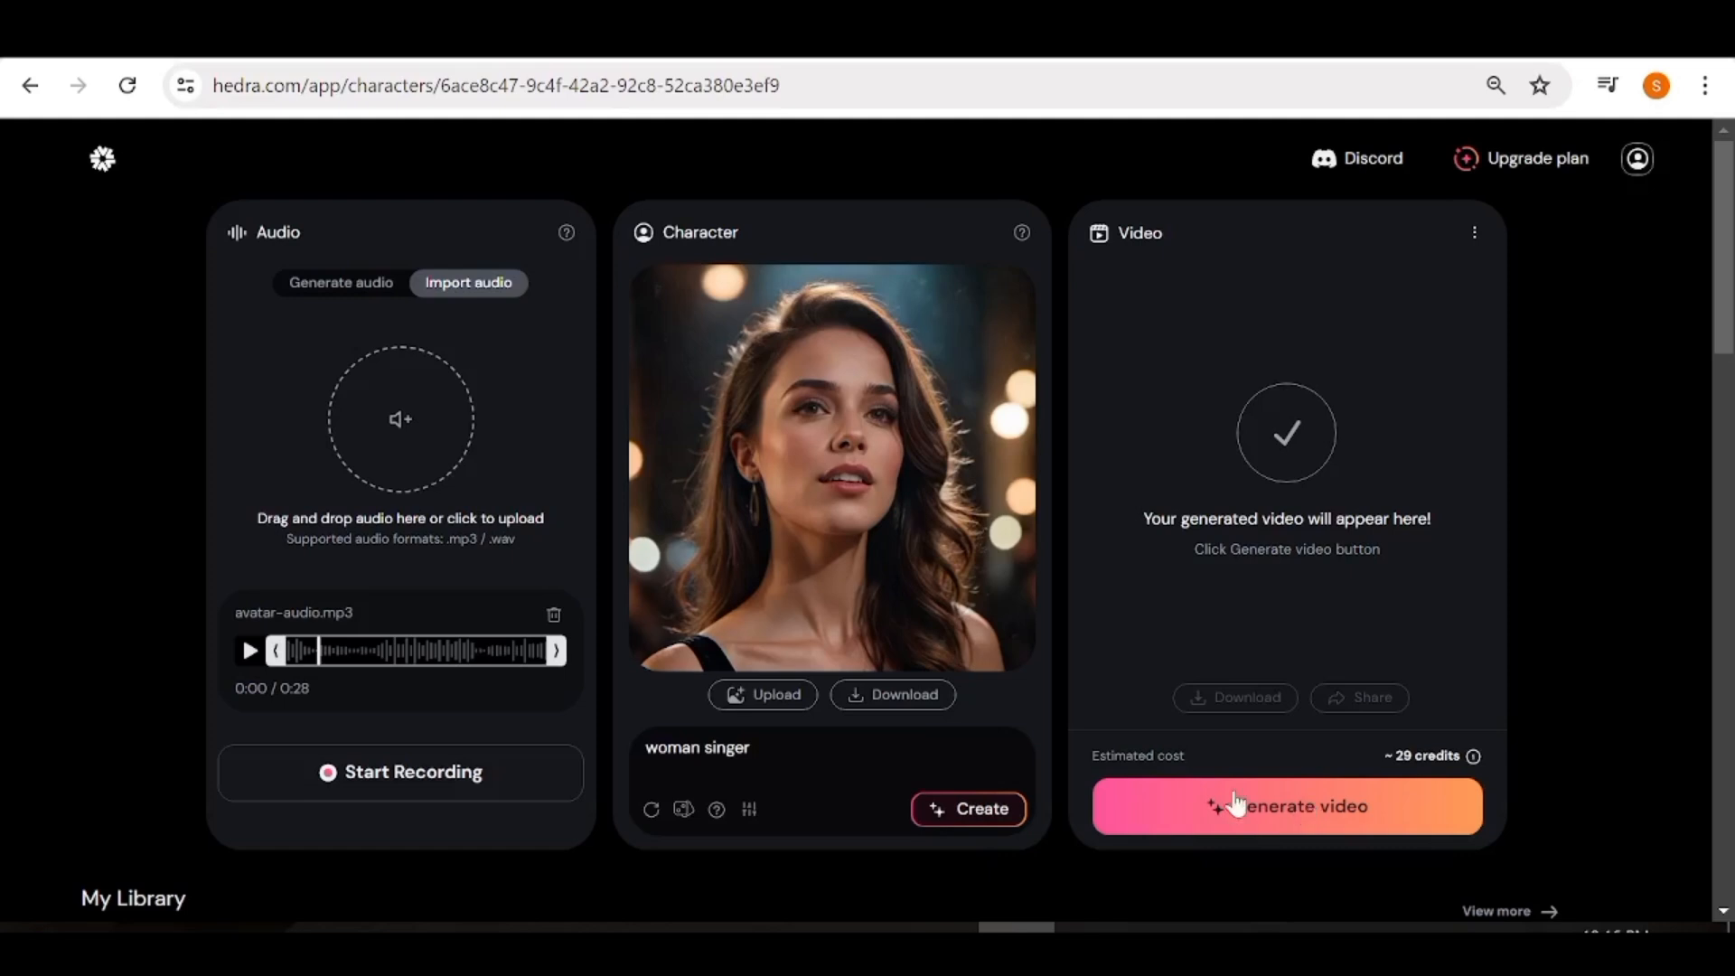
{"action": "left_click", "coordinate": [775, 696]}
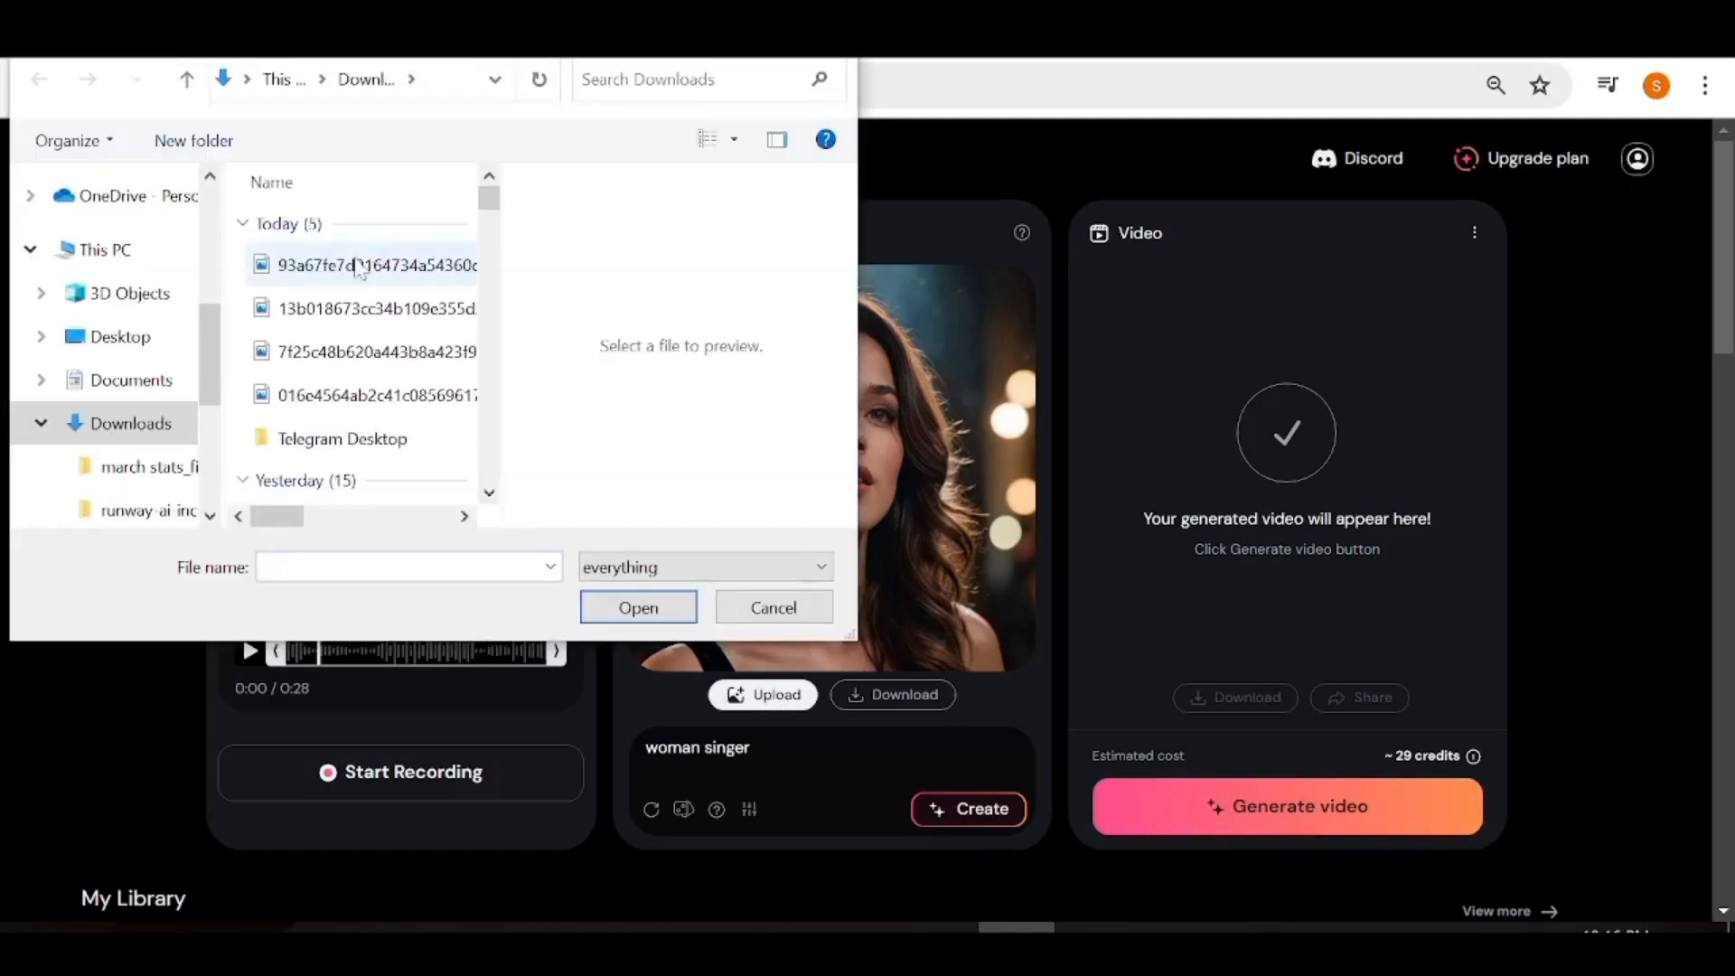
{"action": "left_click", "coordinate": [774, 608]}
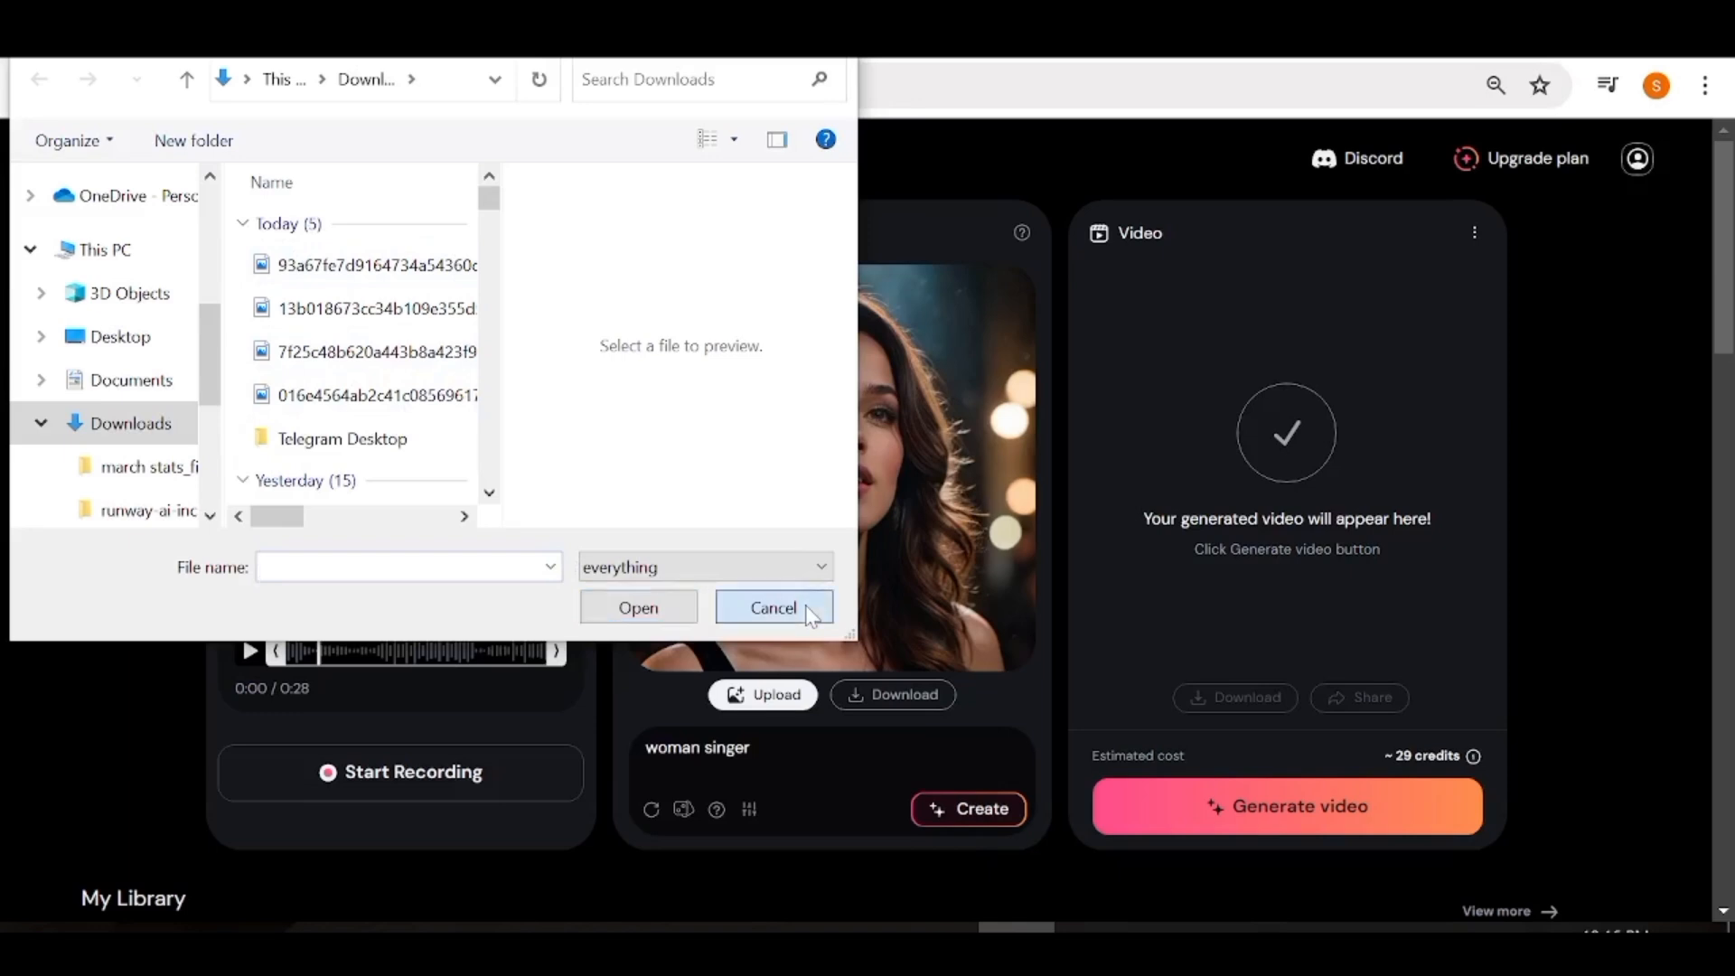
{"action": "left_click", "coordinate": [1288, 809]}
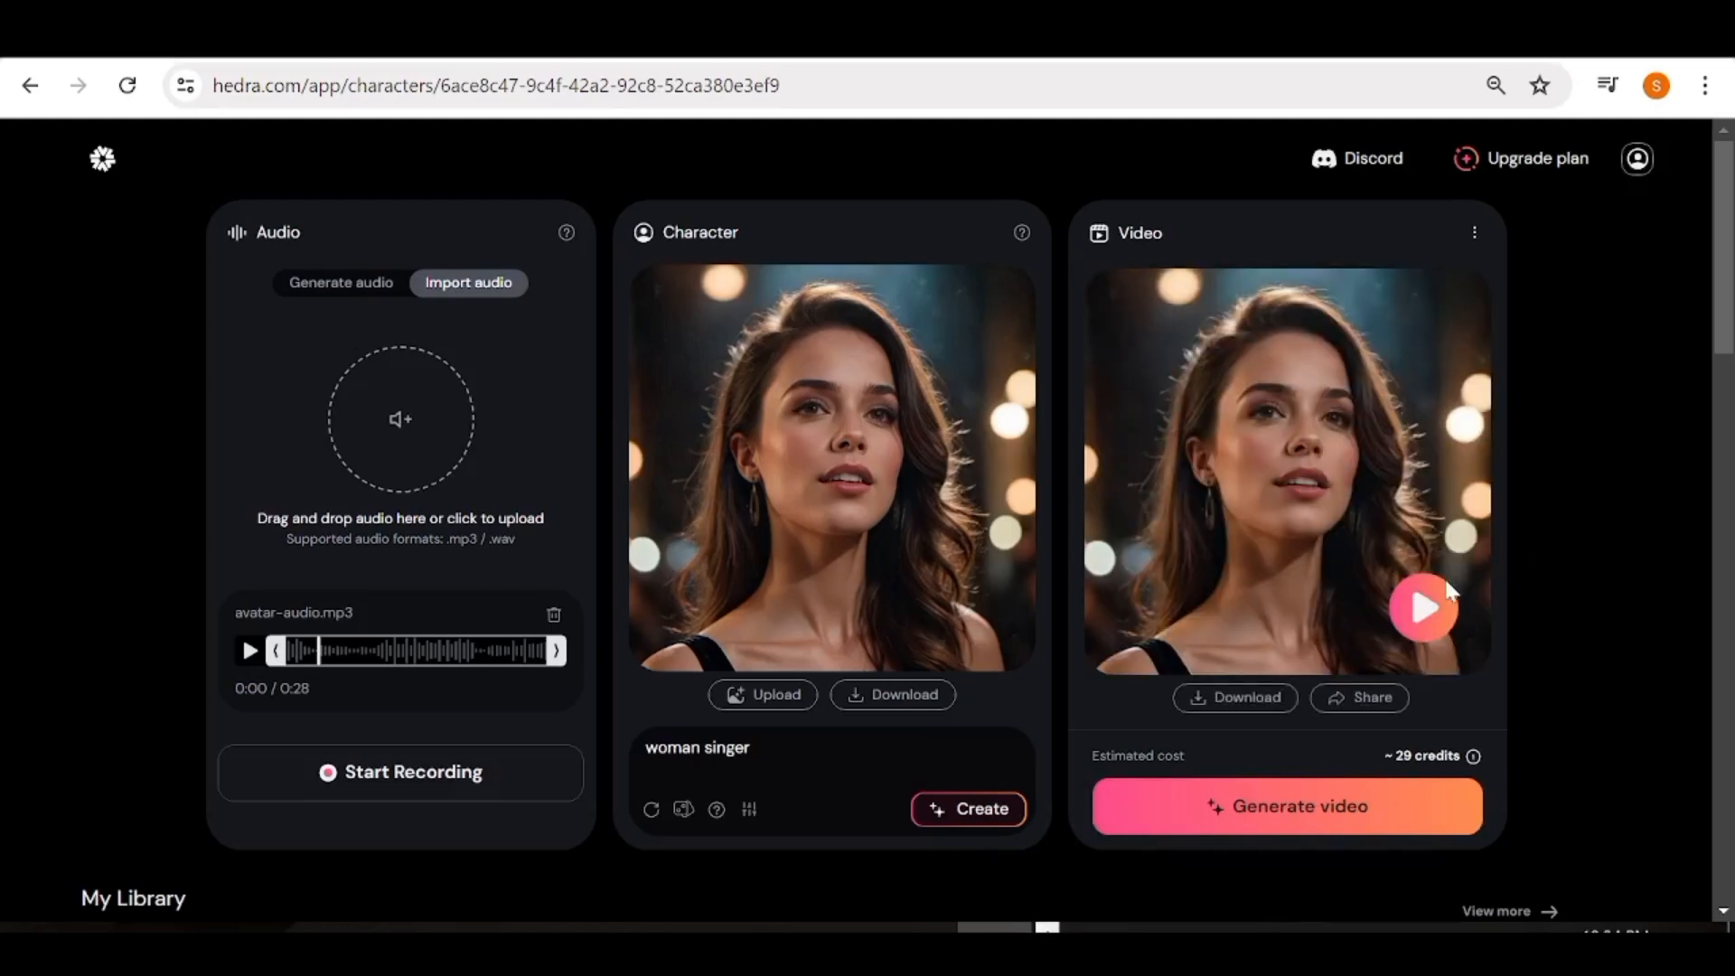
Play the generated woman singer video and look over My Library and the Community Spotlight.
{"action": "left_click", "coordinate": [1424, 598]}
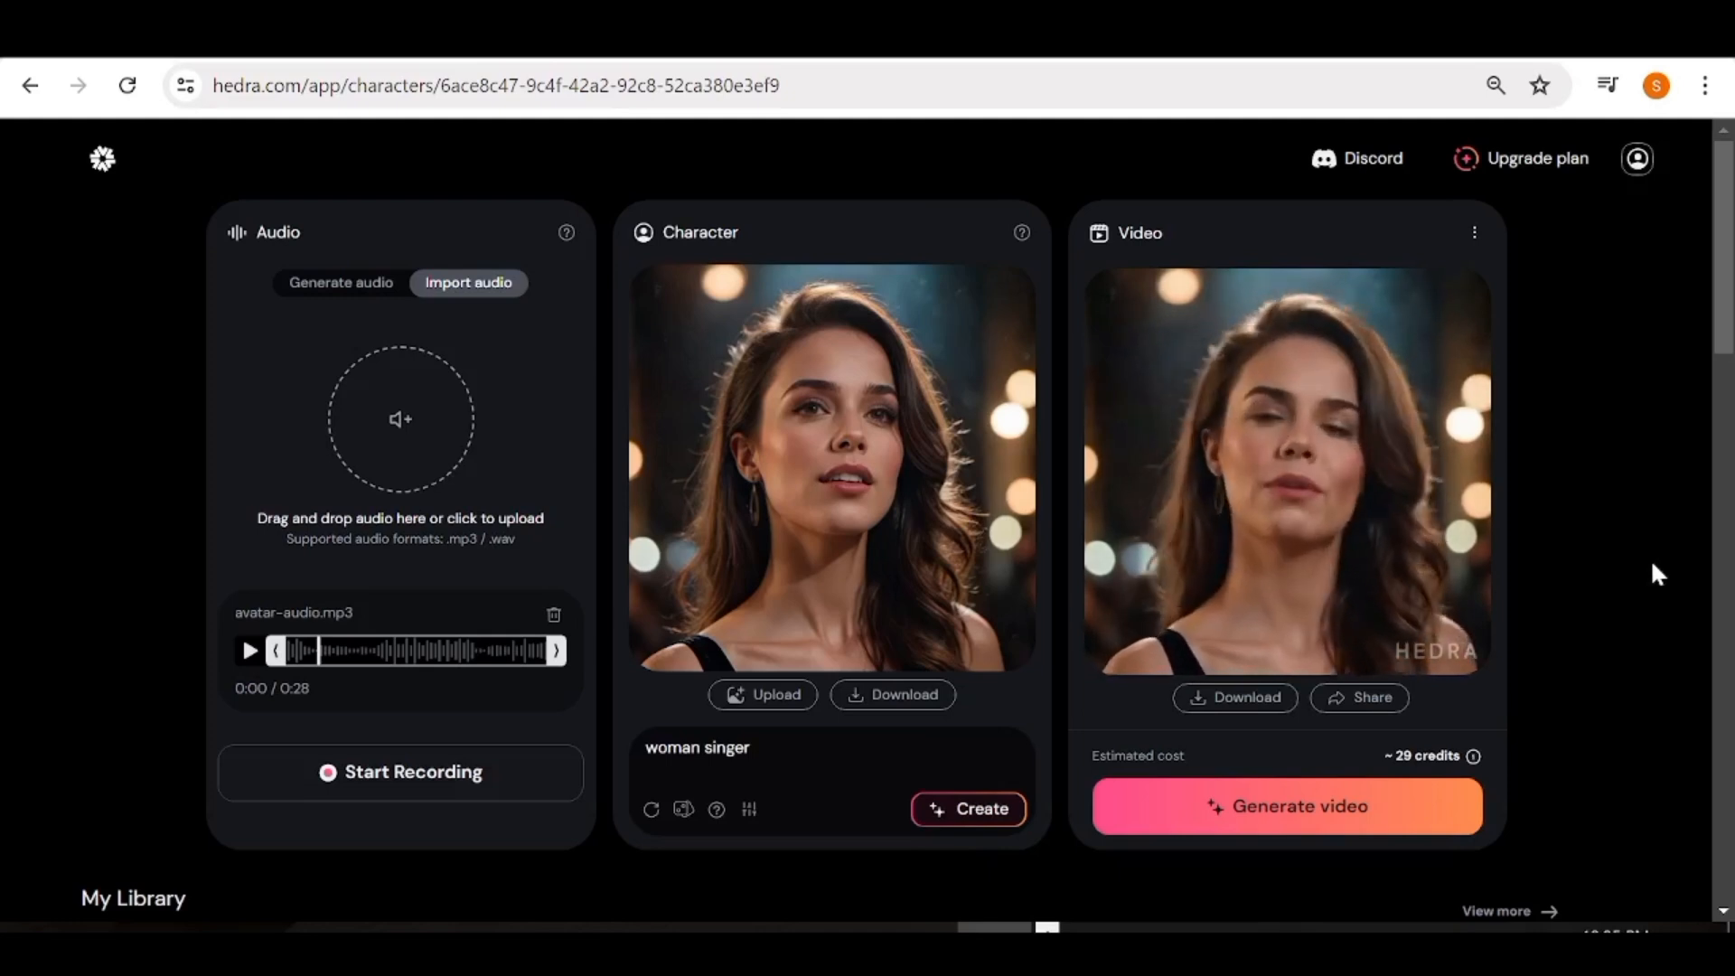
{"action": "mouse_move", "coordinate": [1239, 428]}
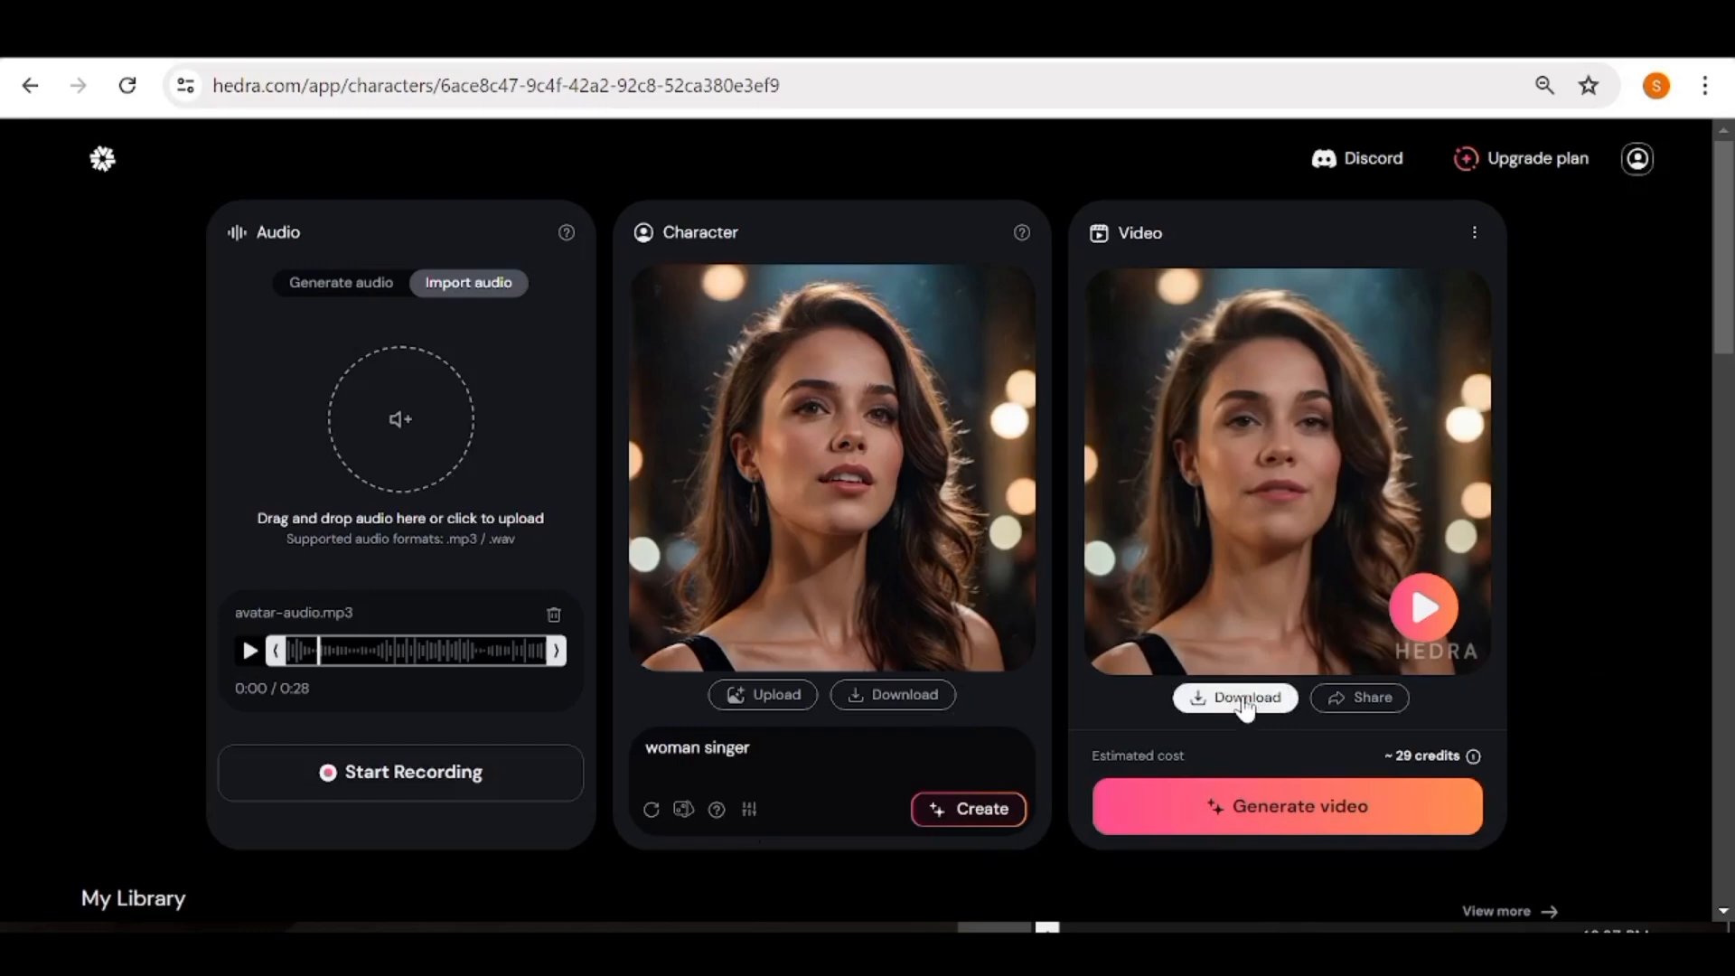
{"action": "scroll", "coordinate": [1232, 755], "scroll_direction": "down", "scroll_amount": 5}
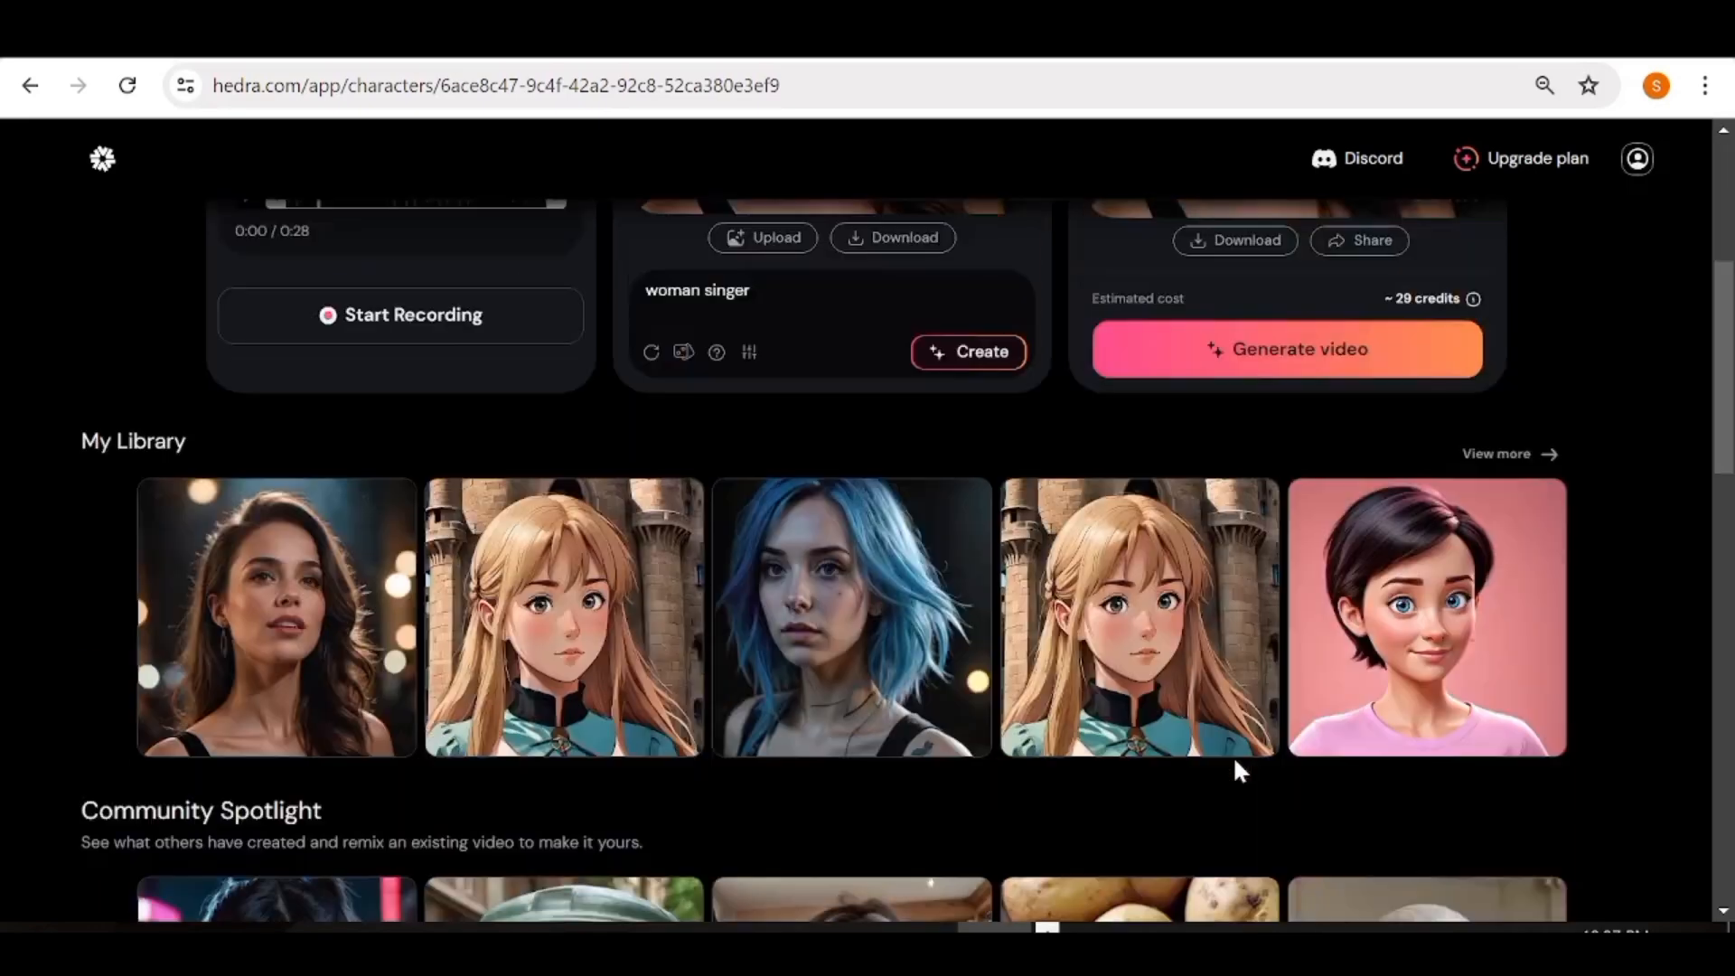
{"action": "scroll", "coordinate": [1236, 764], "scroll_direction": "down", "scroll_amount": 1}
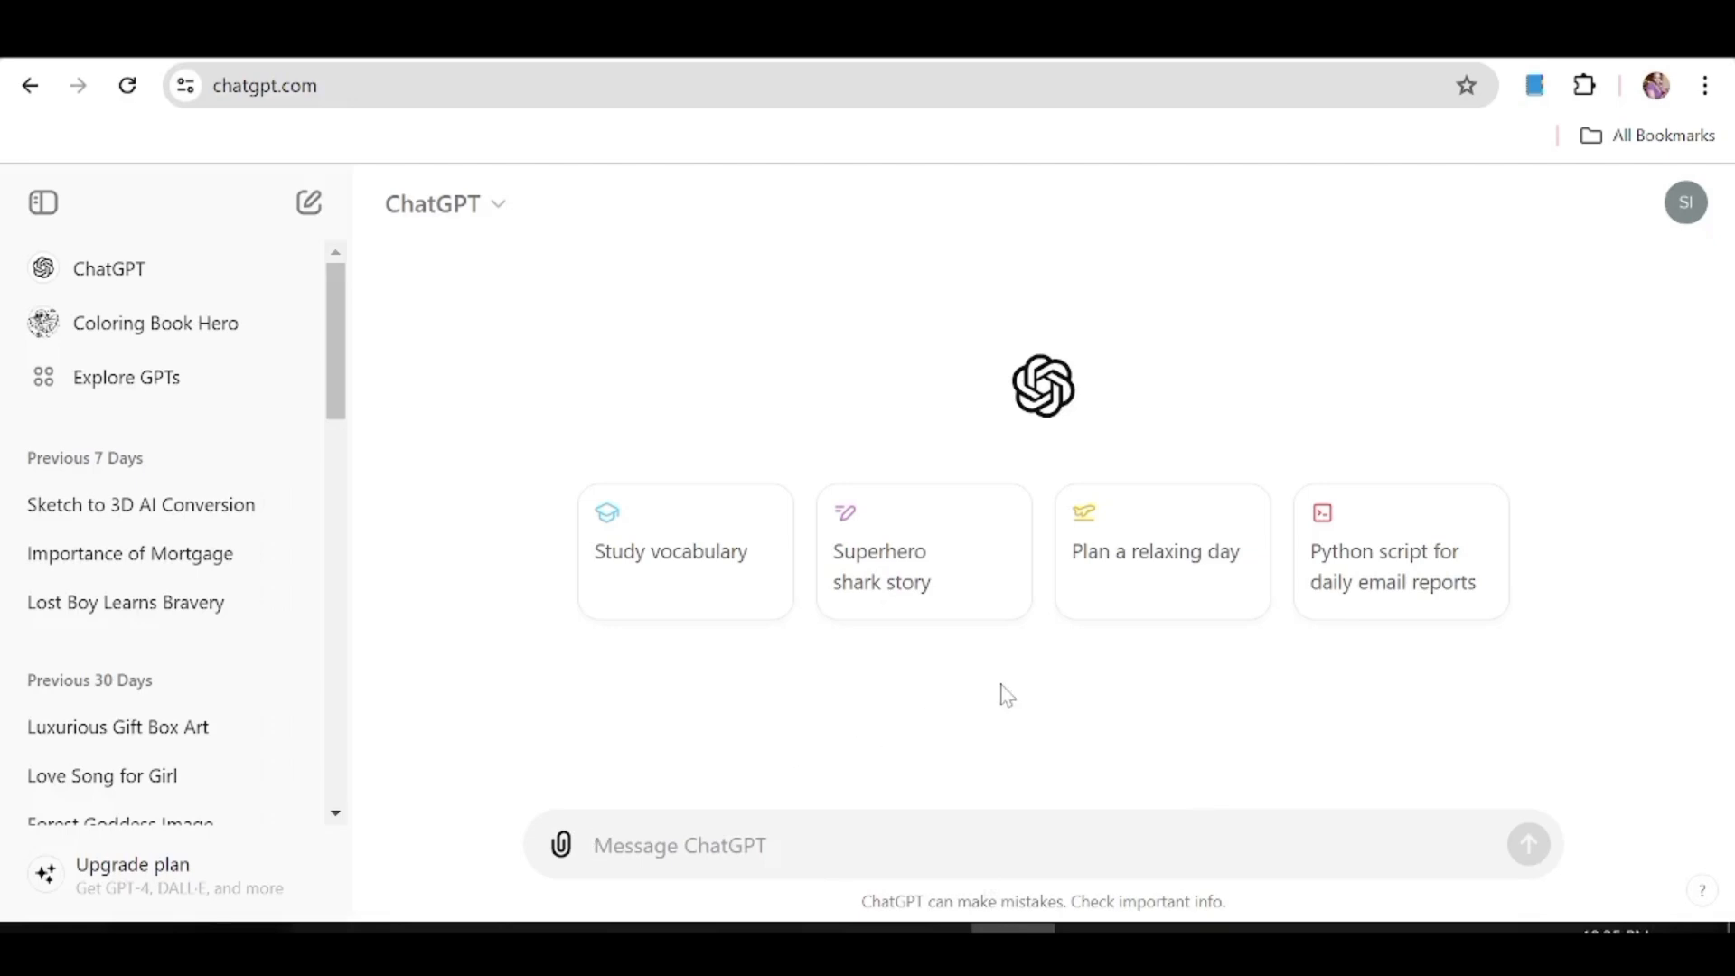
Switch to ChatGPT and send the prompt "write 700 word story about a brave boy who rescures a lost puppy in the forest".
{"action": "type", "text": "write "}
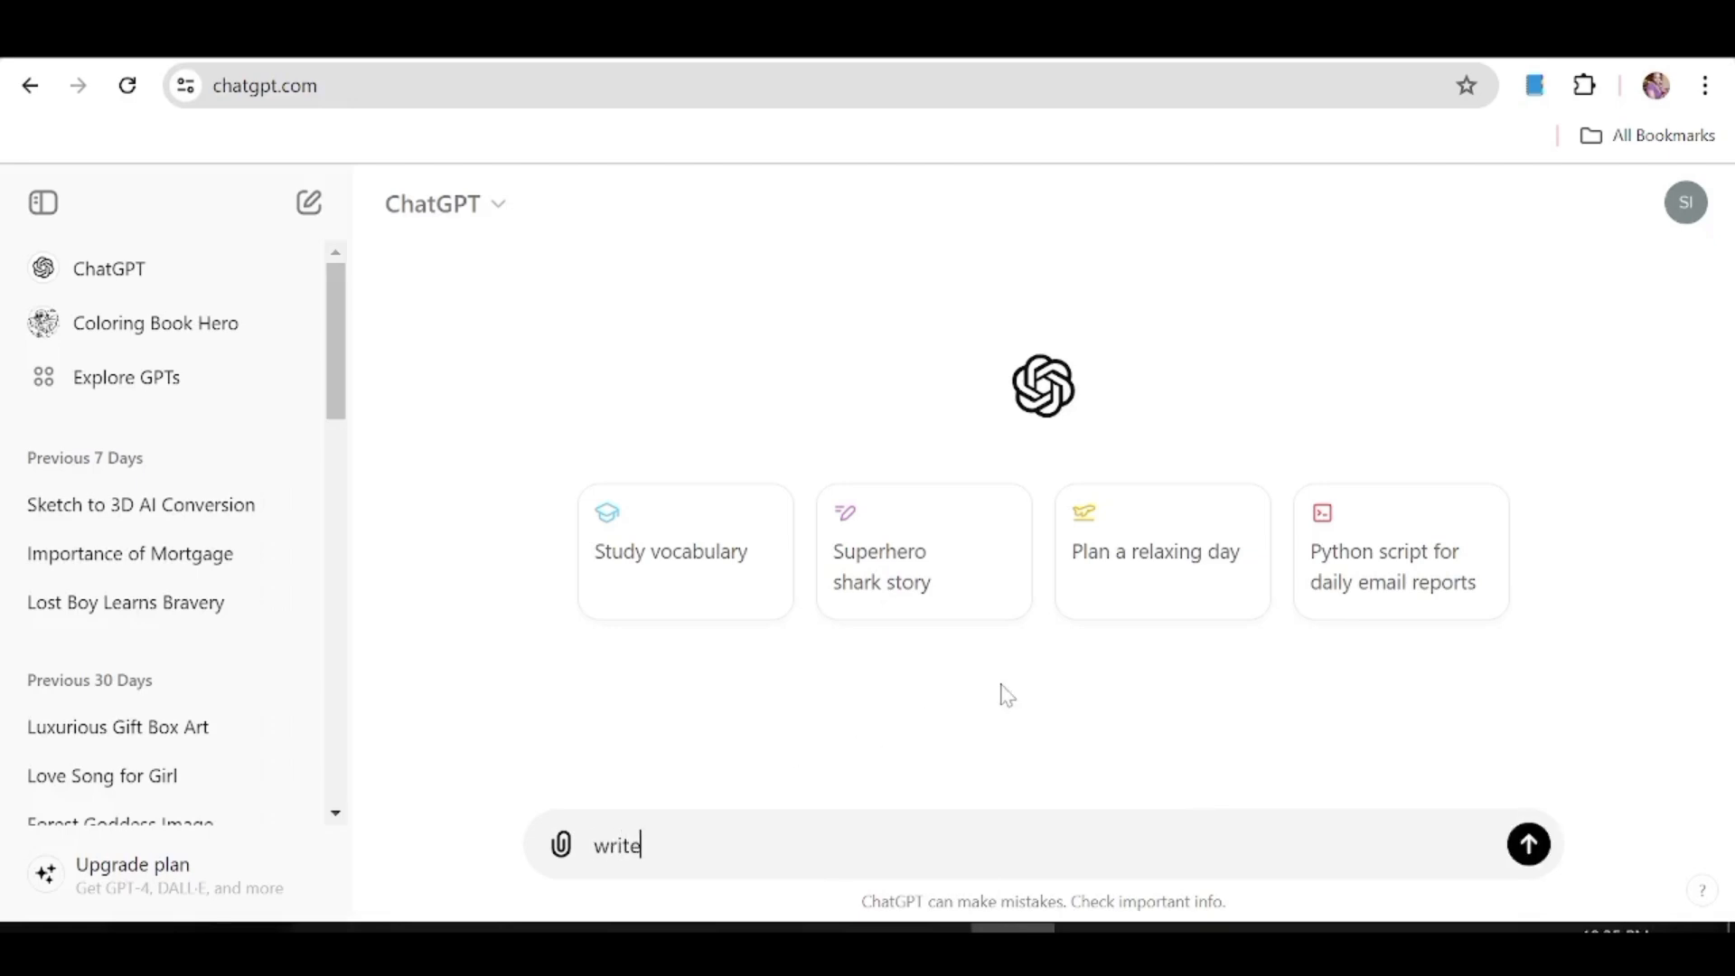
{"action": "type", "text": "a story about a b"}
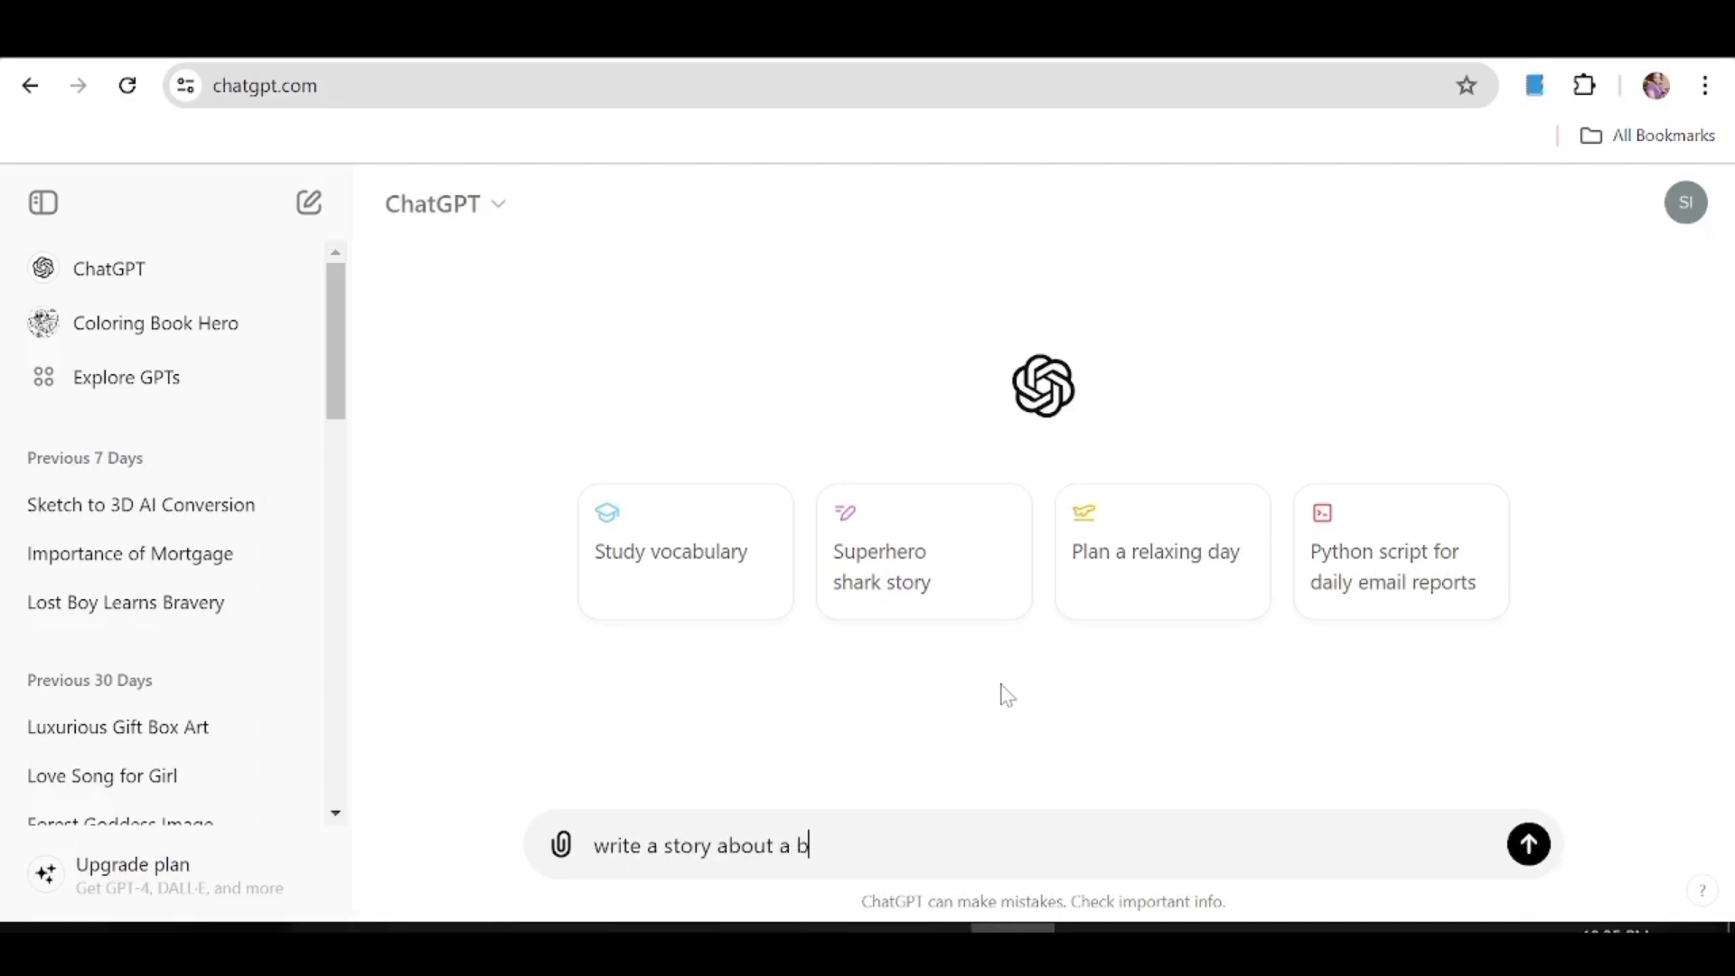
{"action": "type", "text": "rave boy who rescures a lost puppy in the forest"}
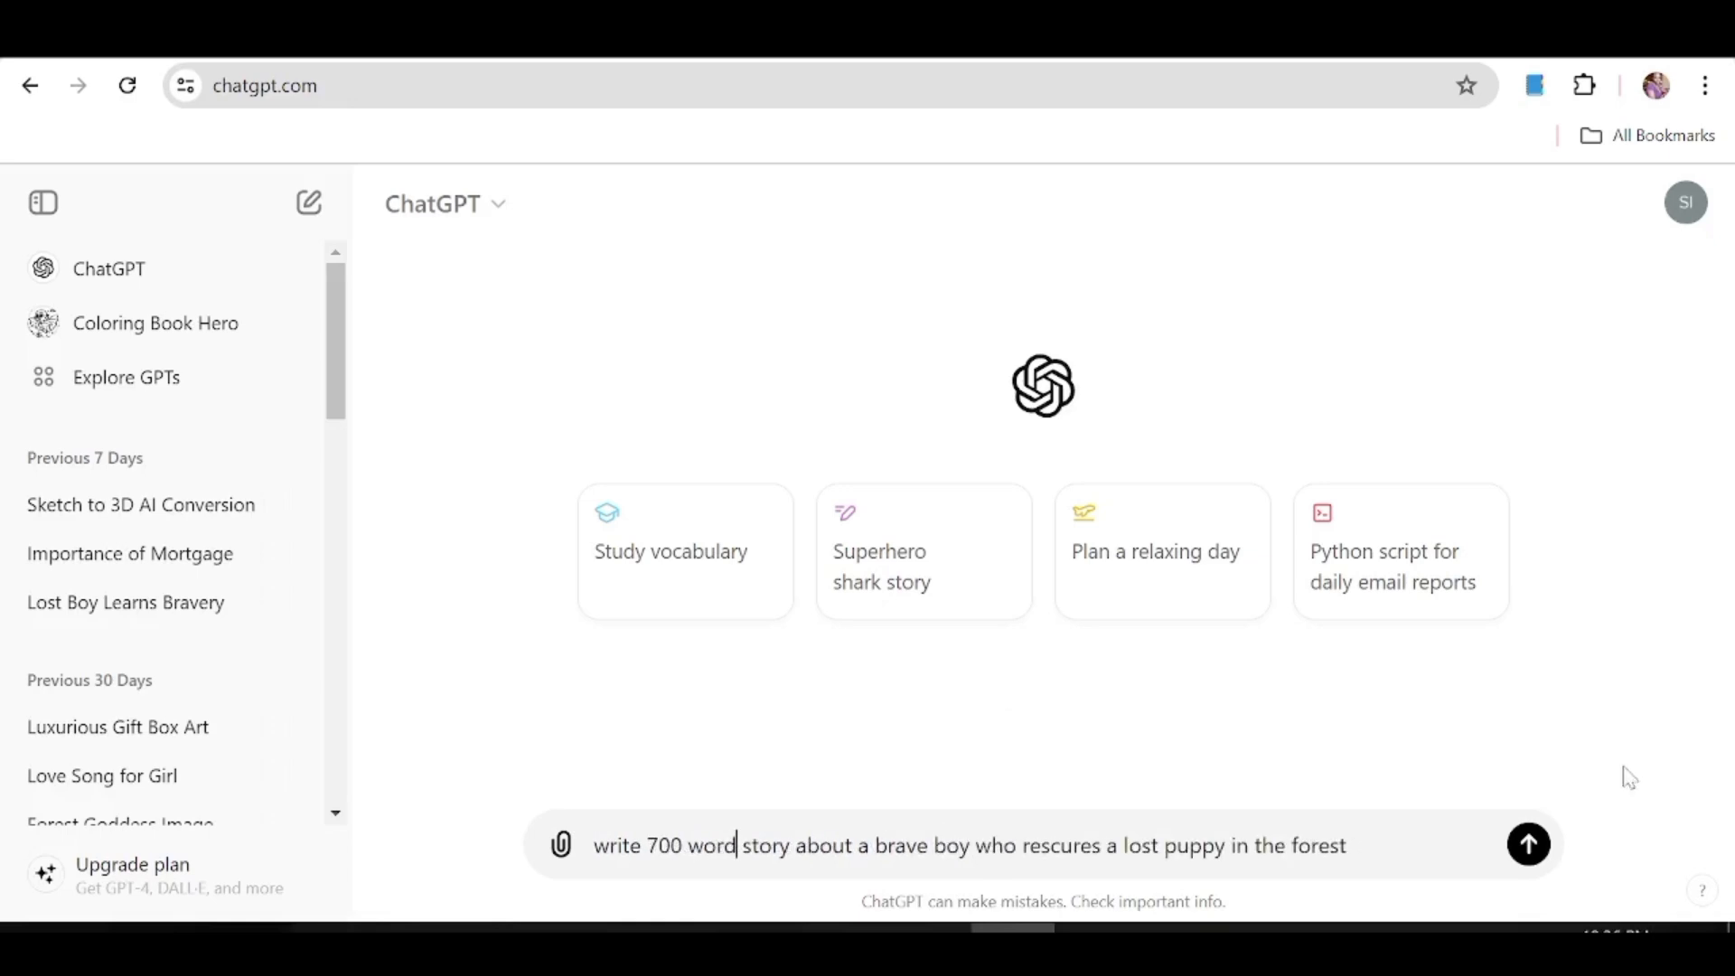
{"action": "left_click", "coordinate": [1526, 845]}
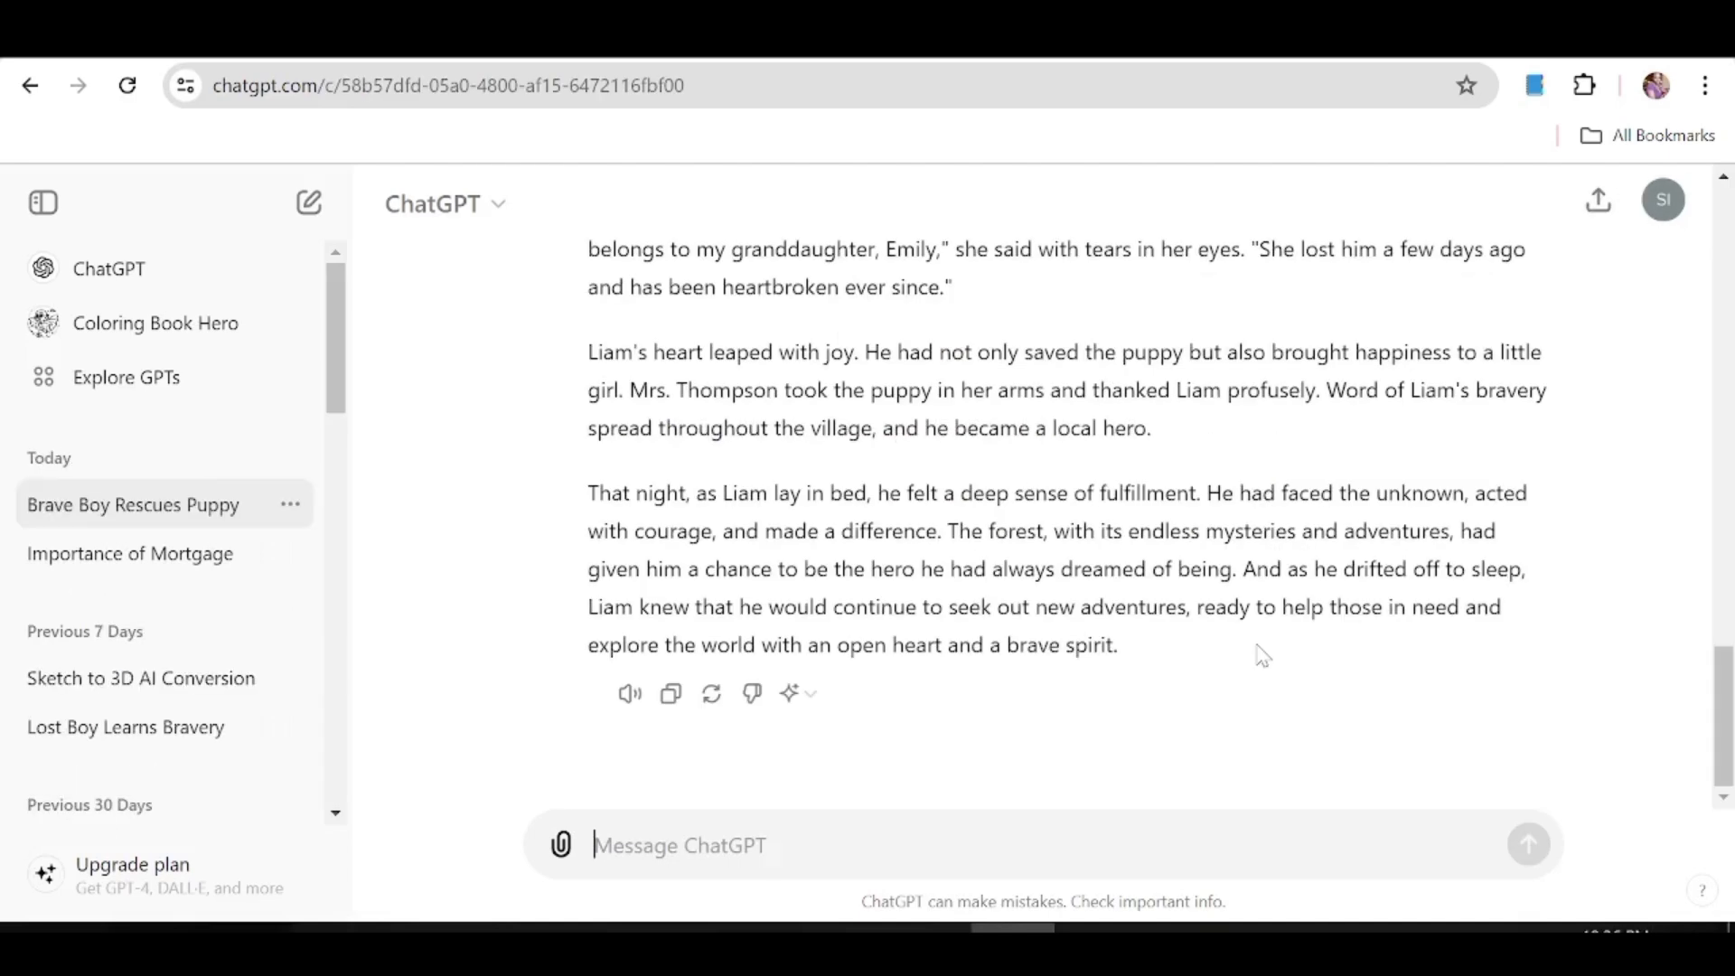
Review the generated story and send the prompt "write the same story in script form".
{"action": "scroll", "coordinate": [1263, 655], "scroll_direction": "up", "scroll_amount": 10}
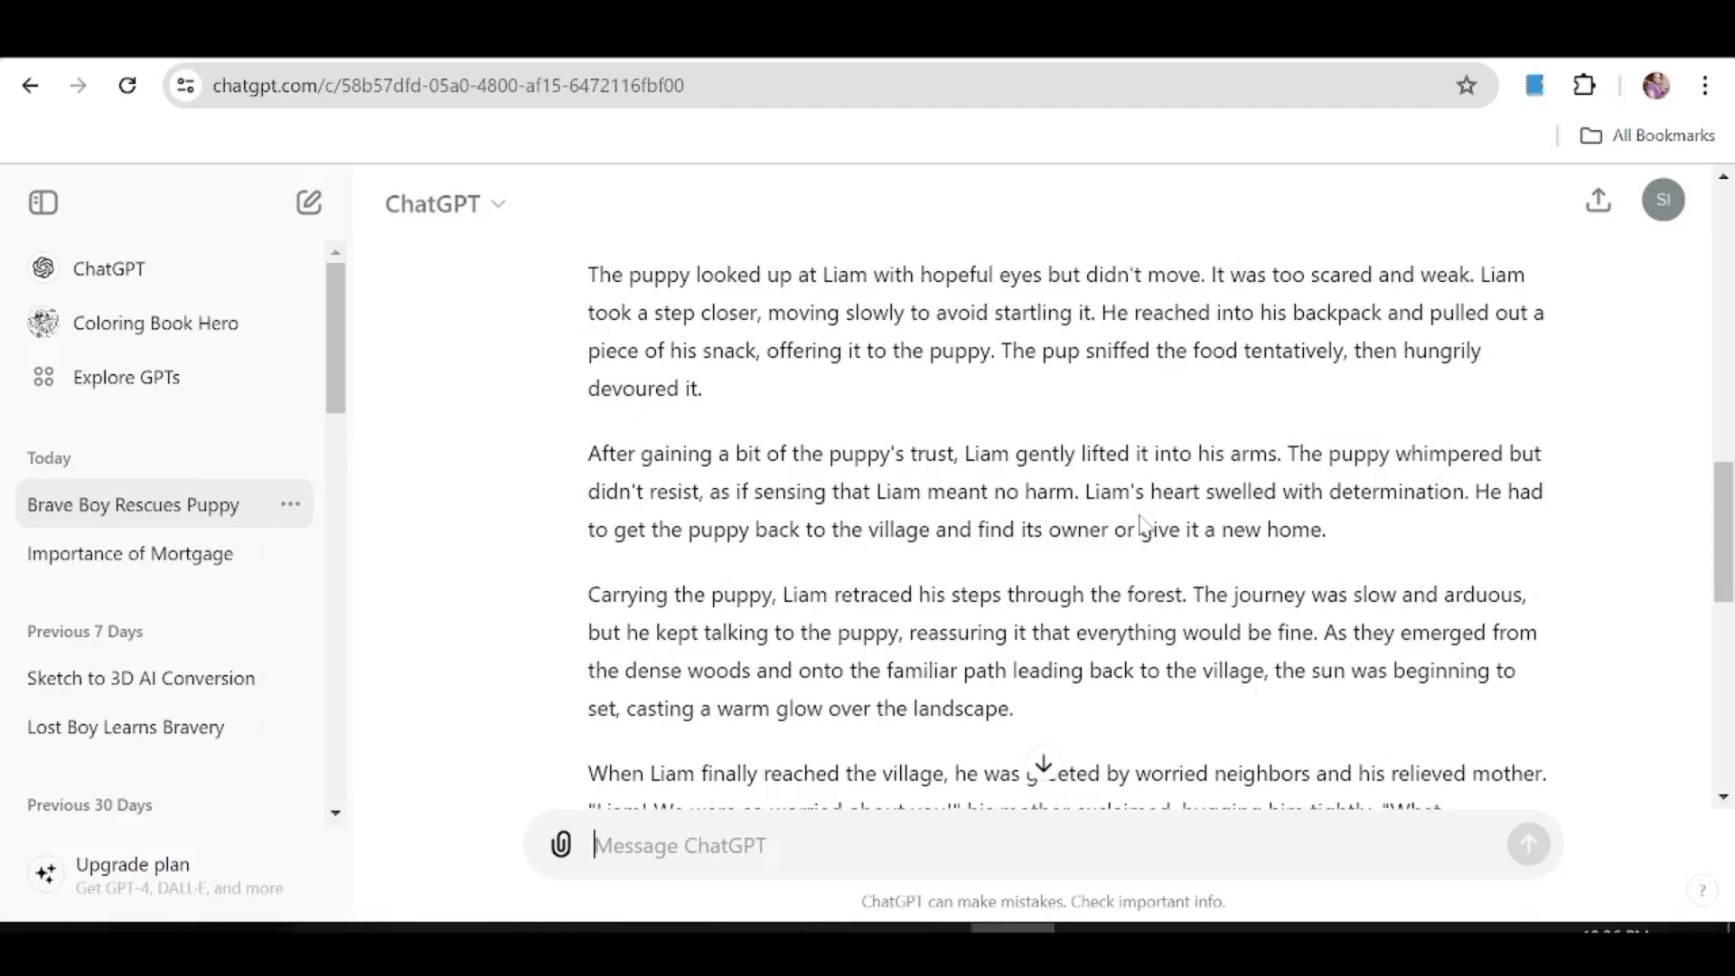
{"action": "scroll", "coordinate": [1143, 524], "scroll_direction": "up", "scroll_amount": 12}
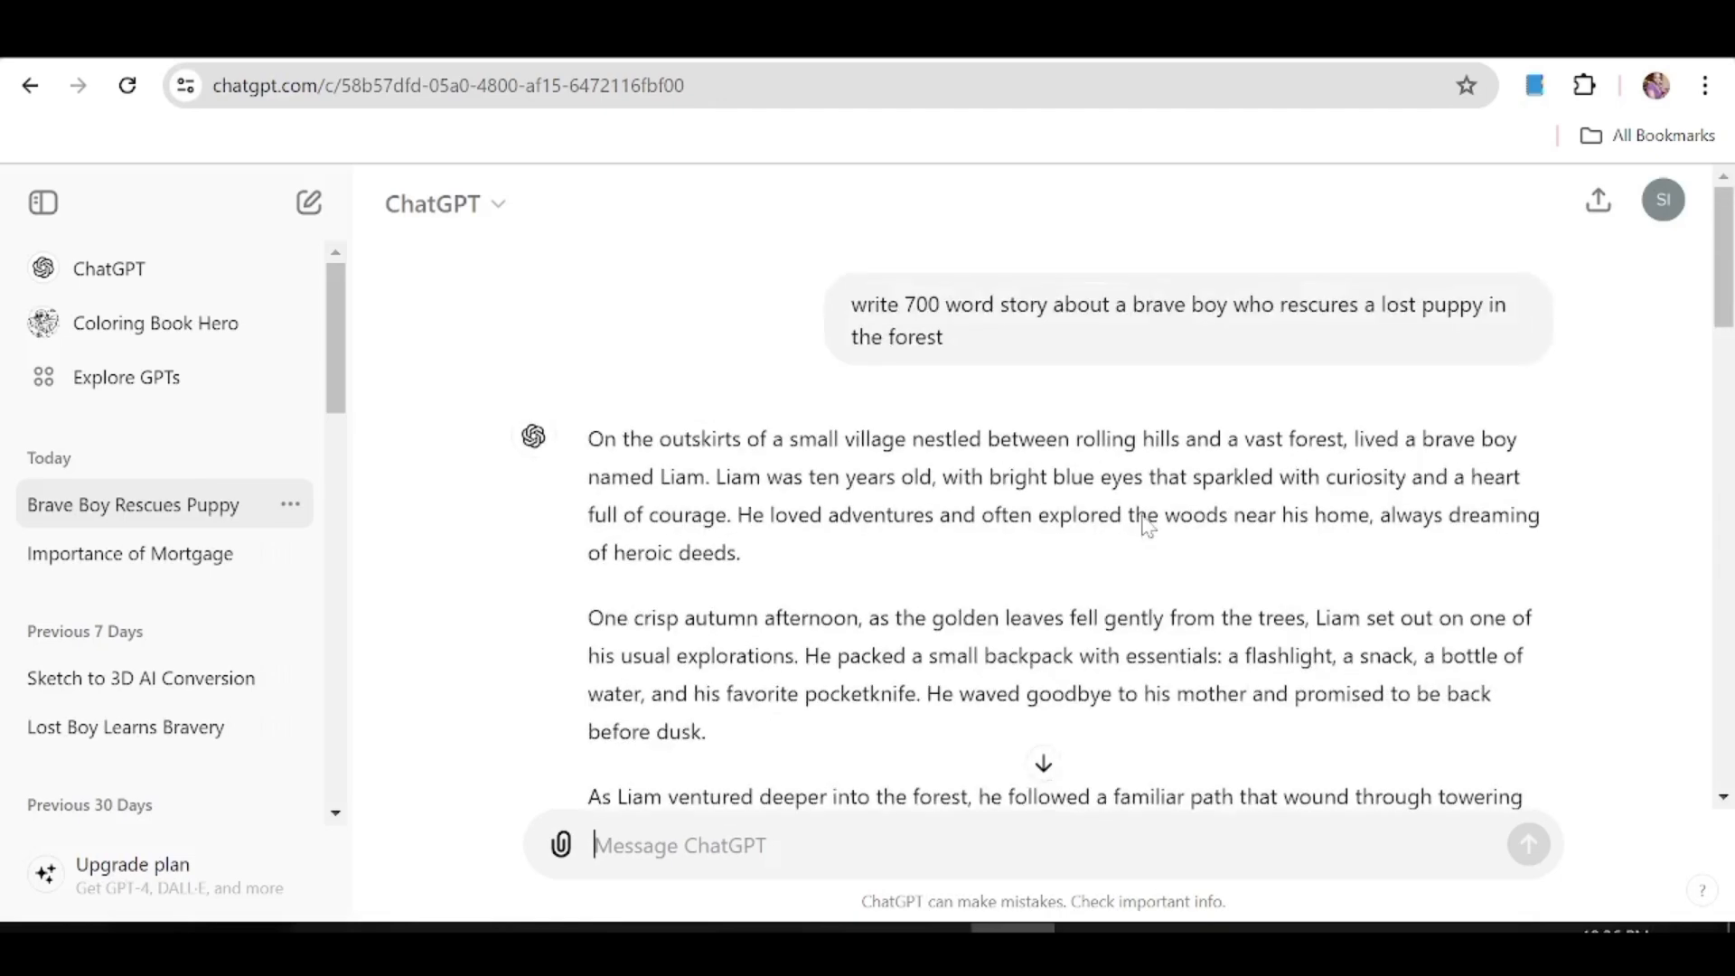
{"action": "scroll", "coordinate": [1146, 524], "scroll_direction": "down", "scroll_amount": 20}
{"action": "type", "text": "write "}
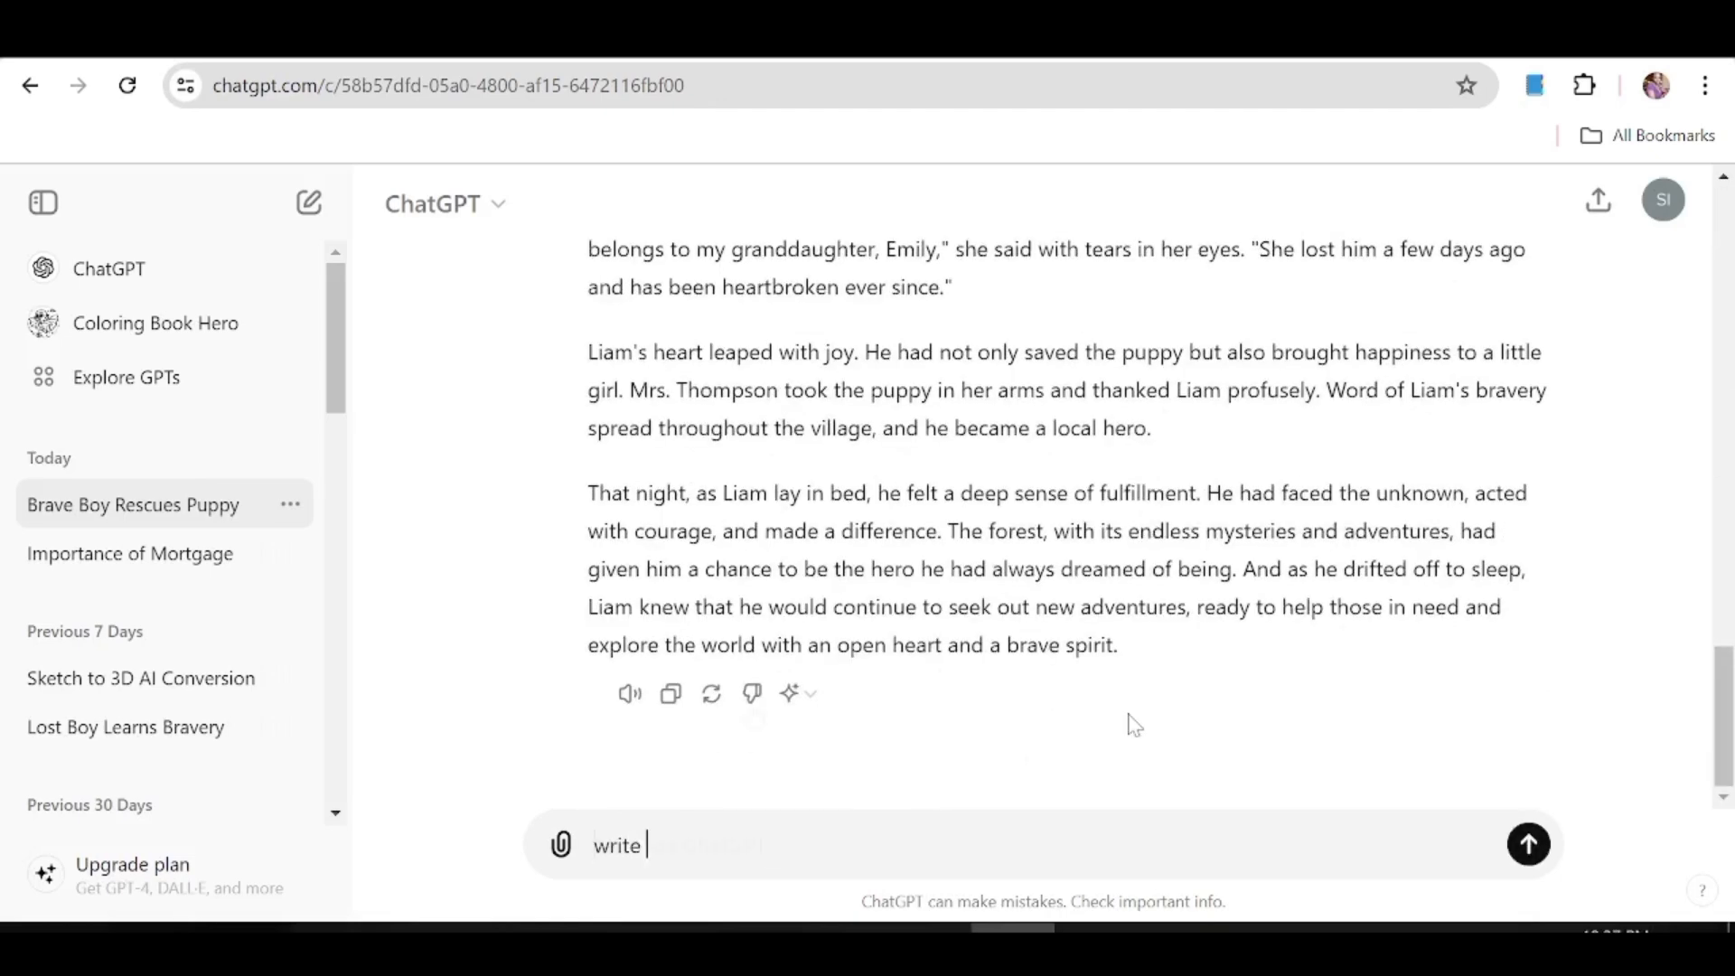
{"action": "type", "text": "the s"}
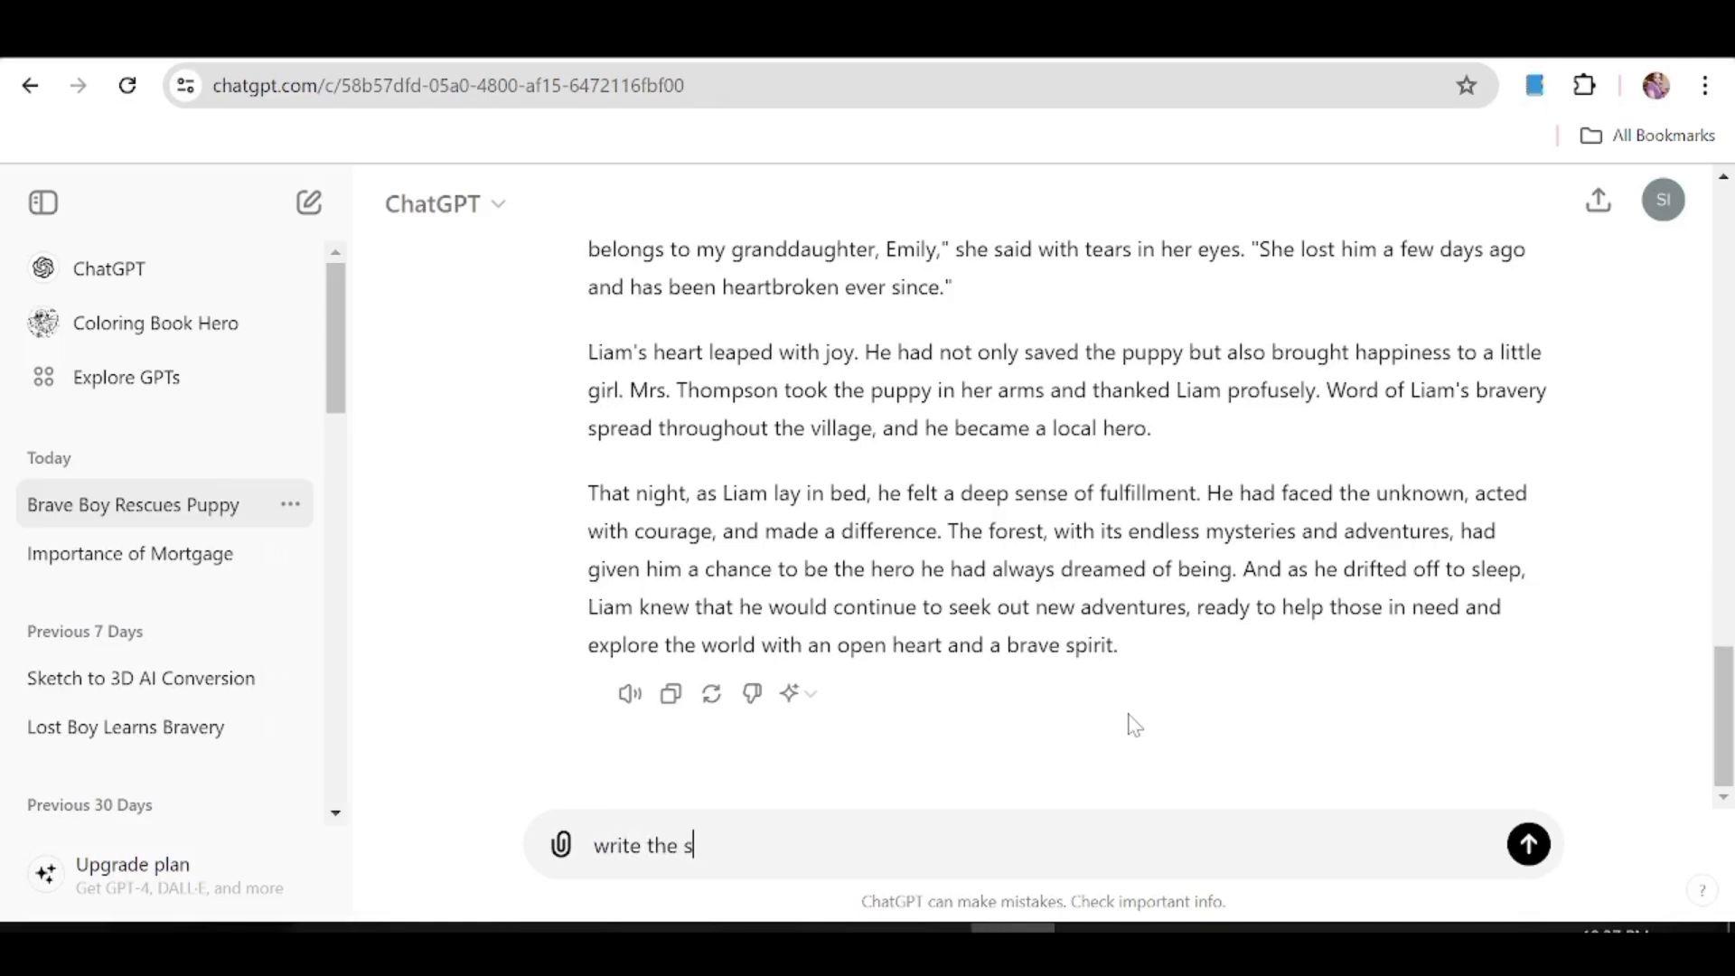
{"action": "type", "text": "ame story in scr"}
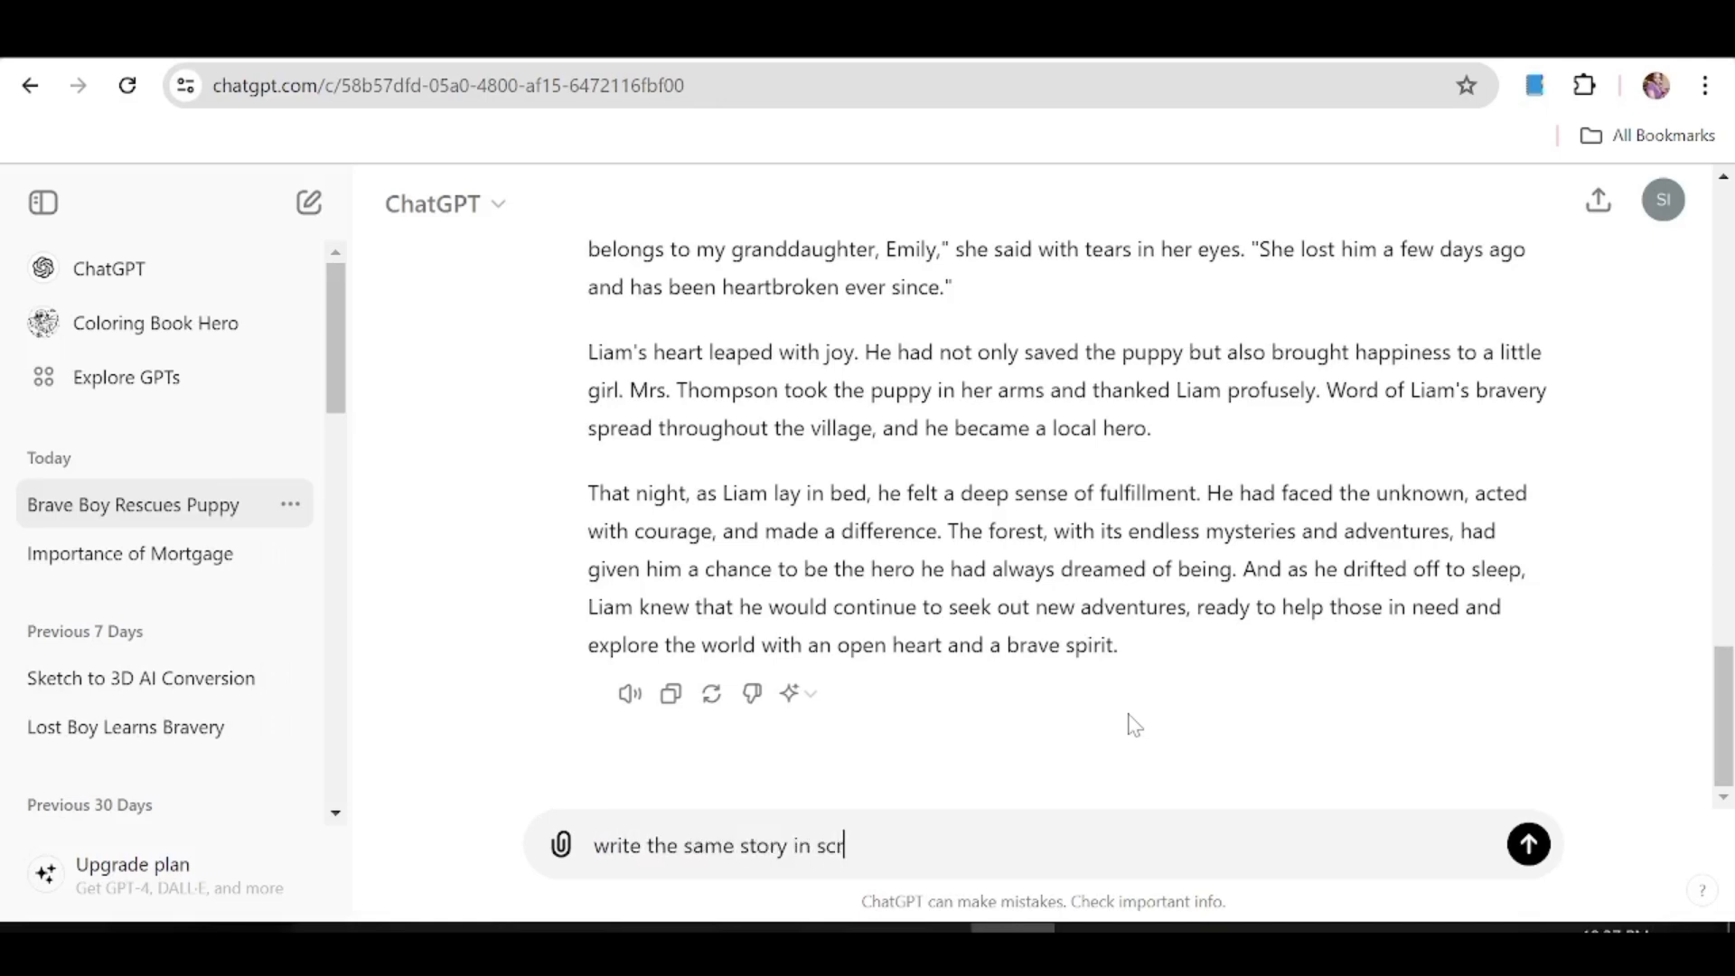
{"action": "type", "text": "ipt form"}
{"action": "key", "text": "Return"}
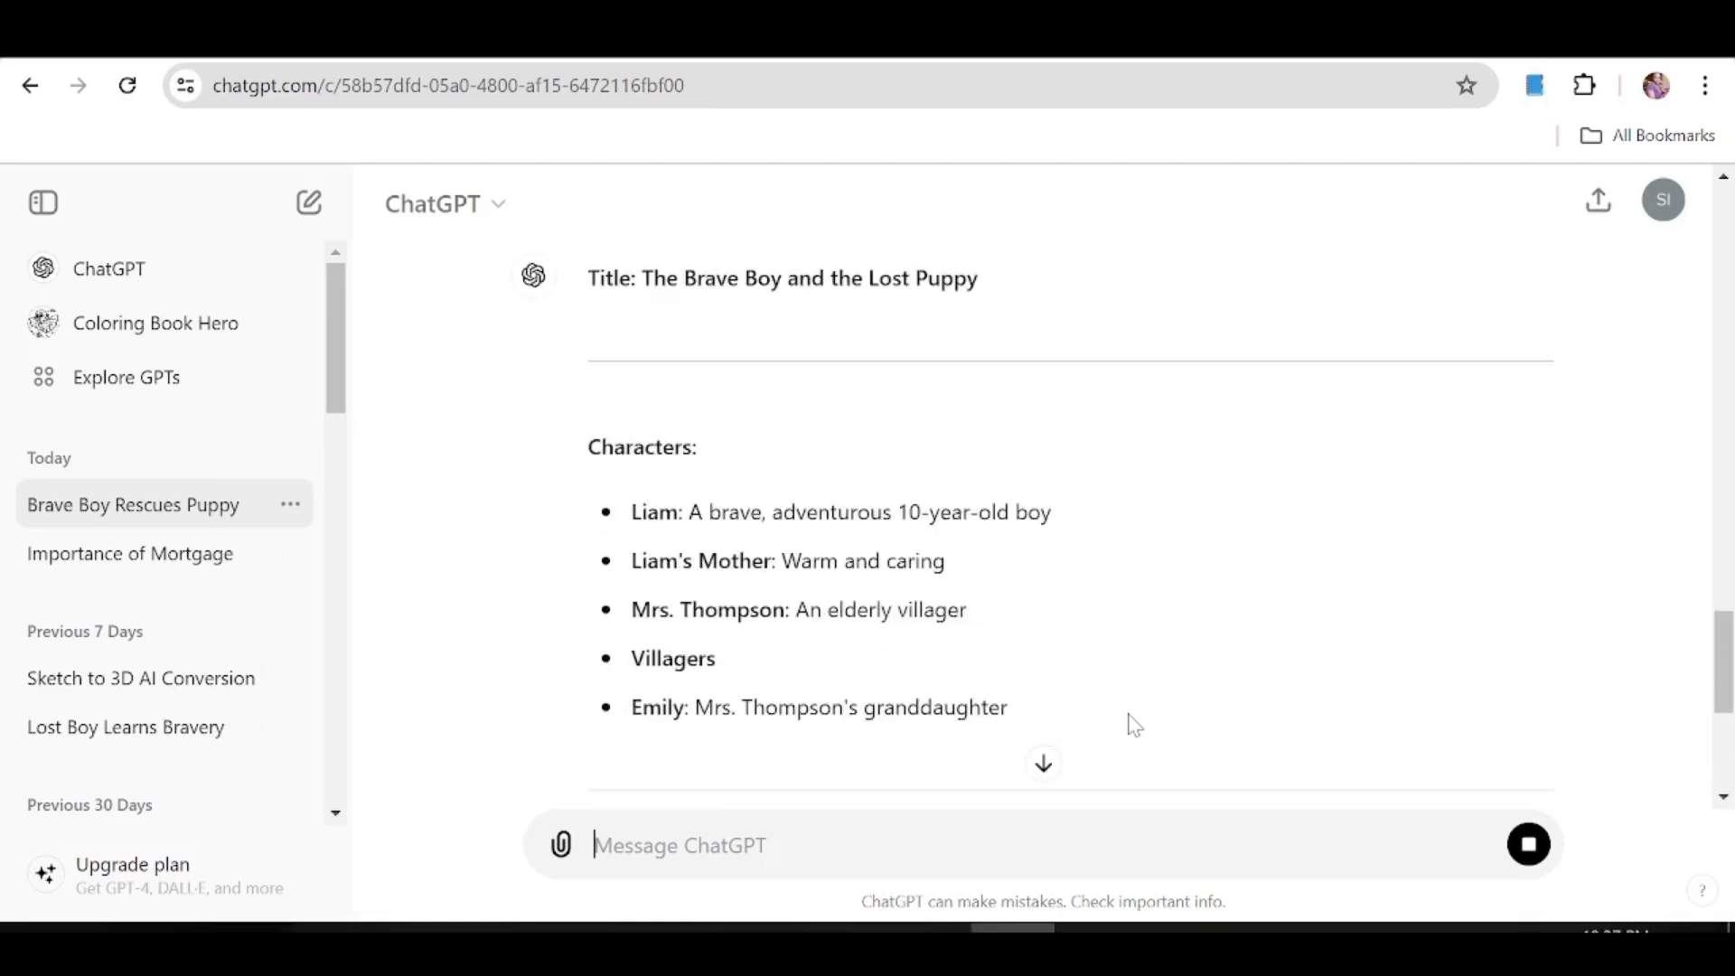
Read through the script version of the story, checking its scenes and the character list.
{"action": "scroll", "coordinate": [1236, 615], "scroll_direction": "down", "scroll_amount": 5}
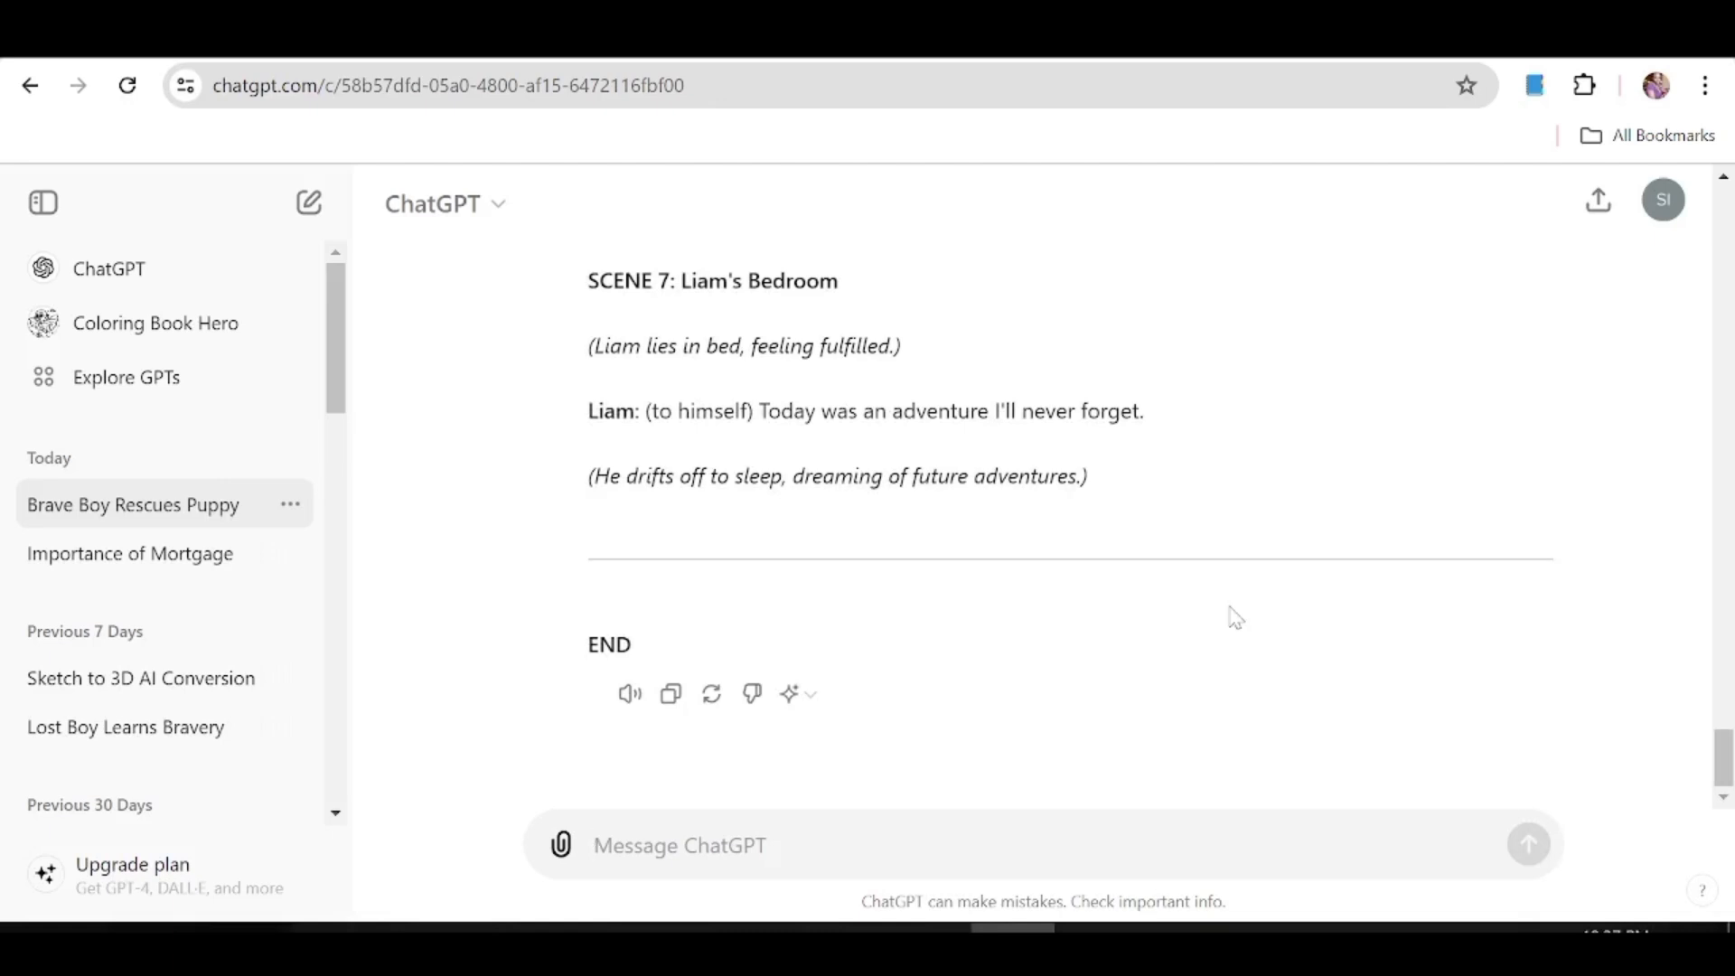
{"action": "scroll", "coordinate": [1207, 641], "scroll_direction": "up", "scroll_amount": 15}
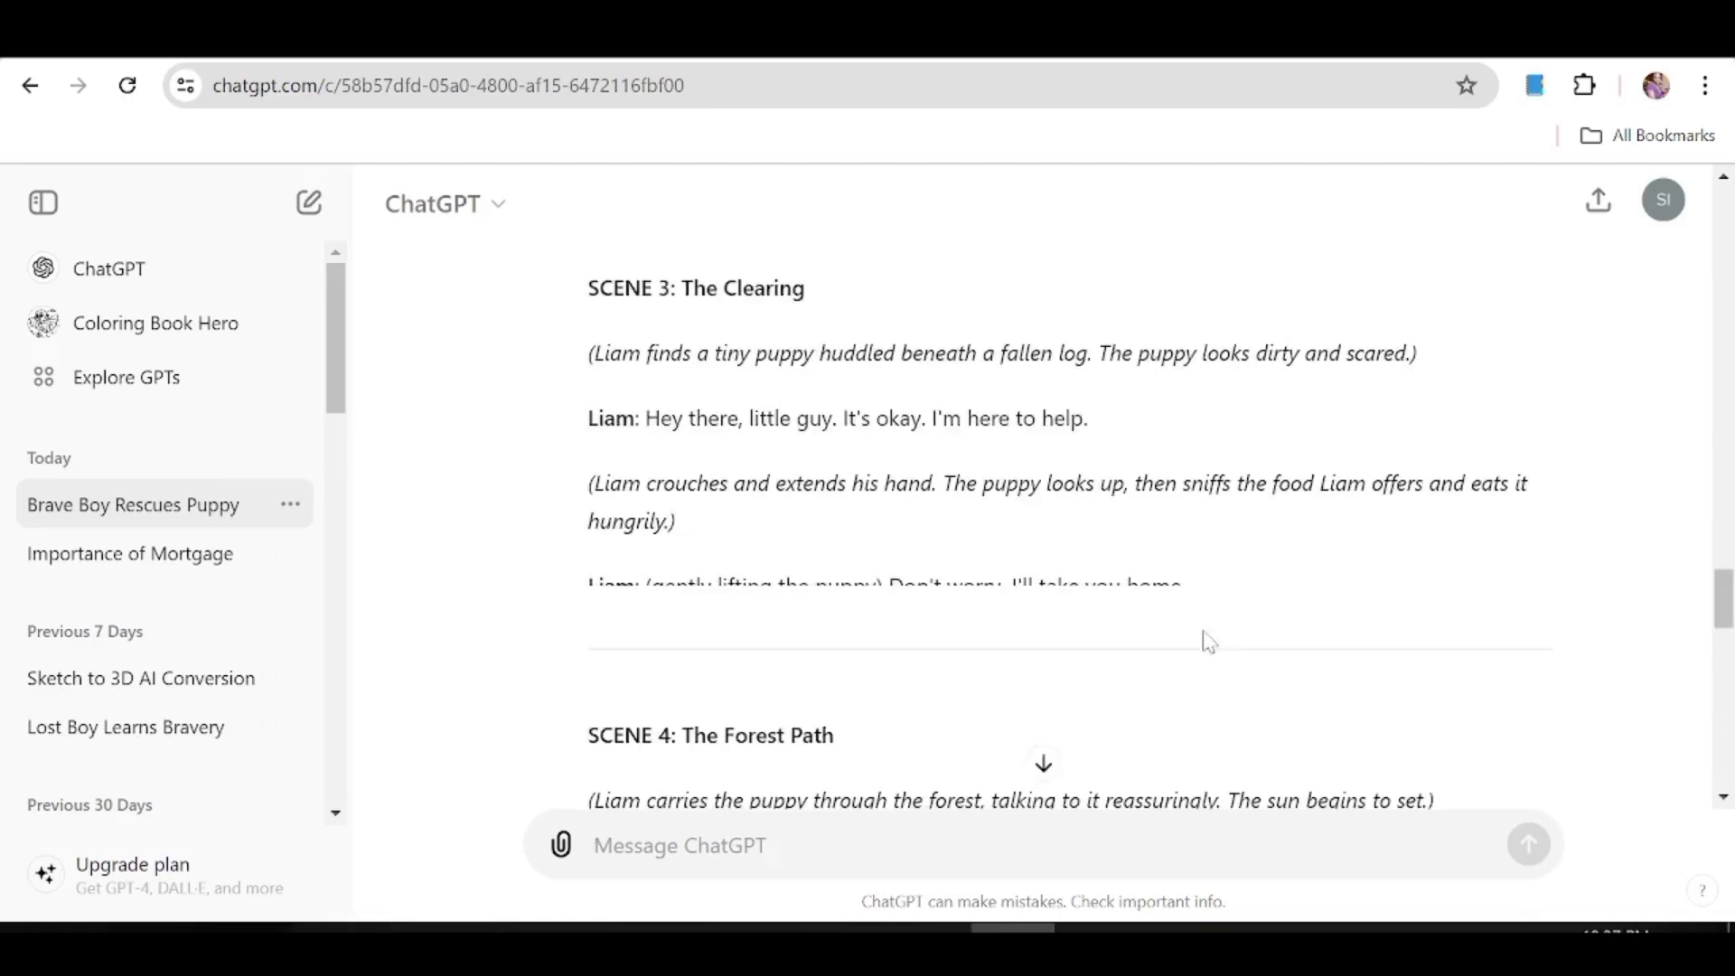
{"action": "scroll", "coordinate": [1207, 640], "scroll_direction": "up", "scroll_amount": 20}
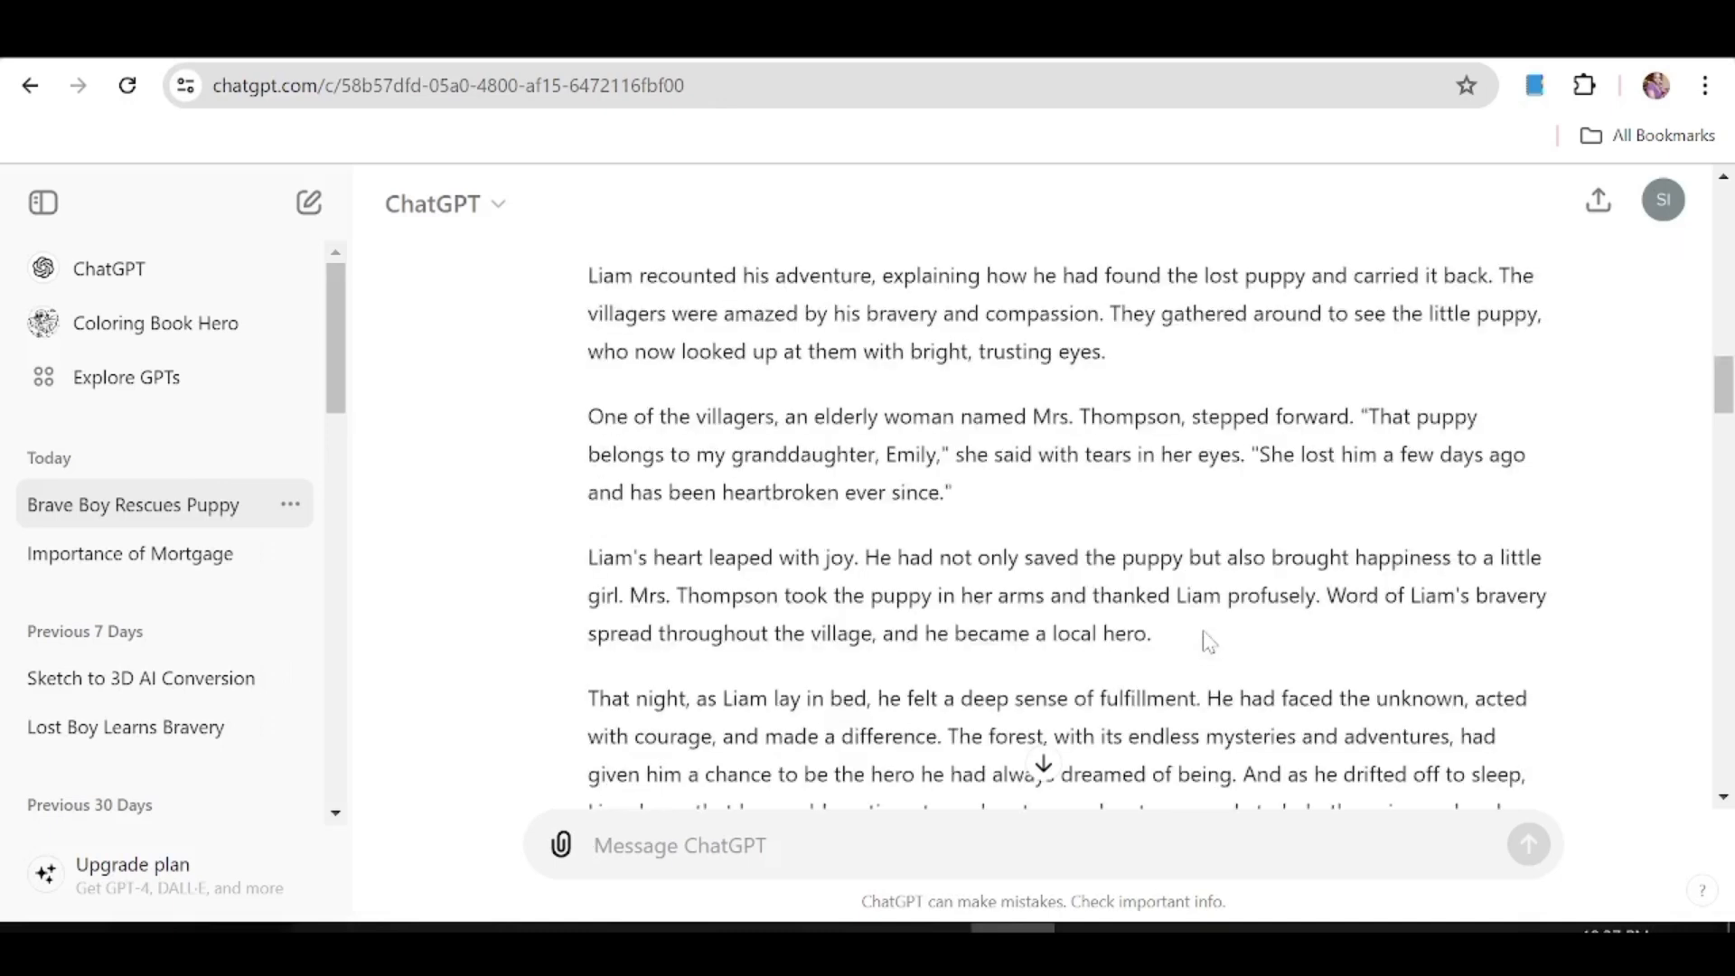
{"action": "scroll", "coordinate": [1207, 640], "scroll_direction": "up", "scroll_amount": 3}
{"action": "scroll", "coordinate": [1207, 639], "scroll_direction": "down", "scroll_amount": 7}
{"action": "scroll", "coordinate": [1207, 641], "scroll_direction": "down", "scroll_amount": 4}
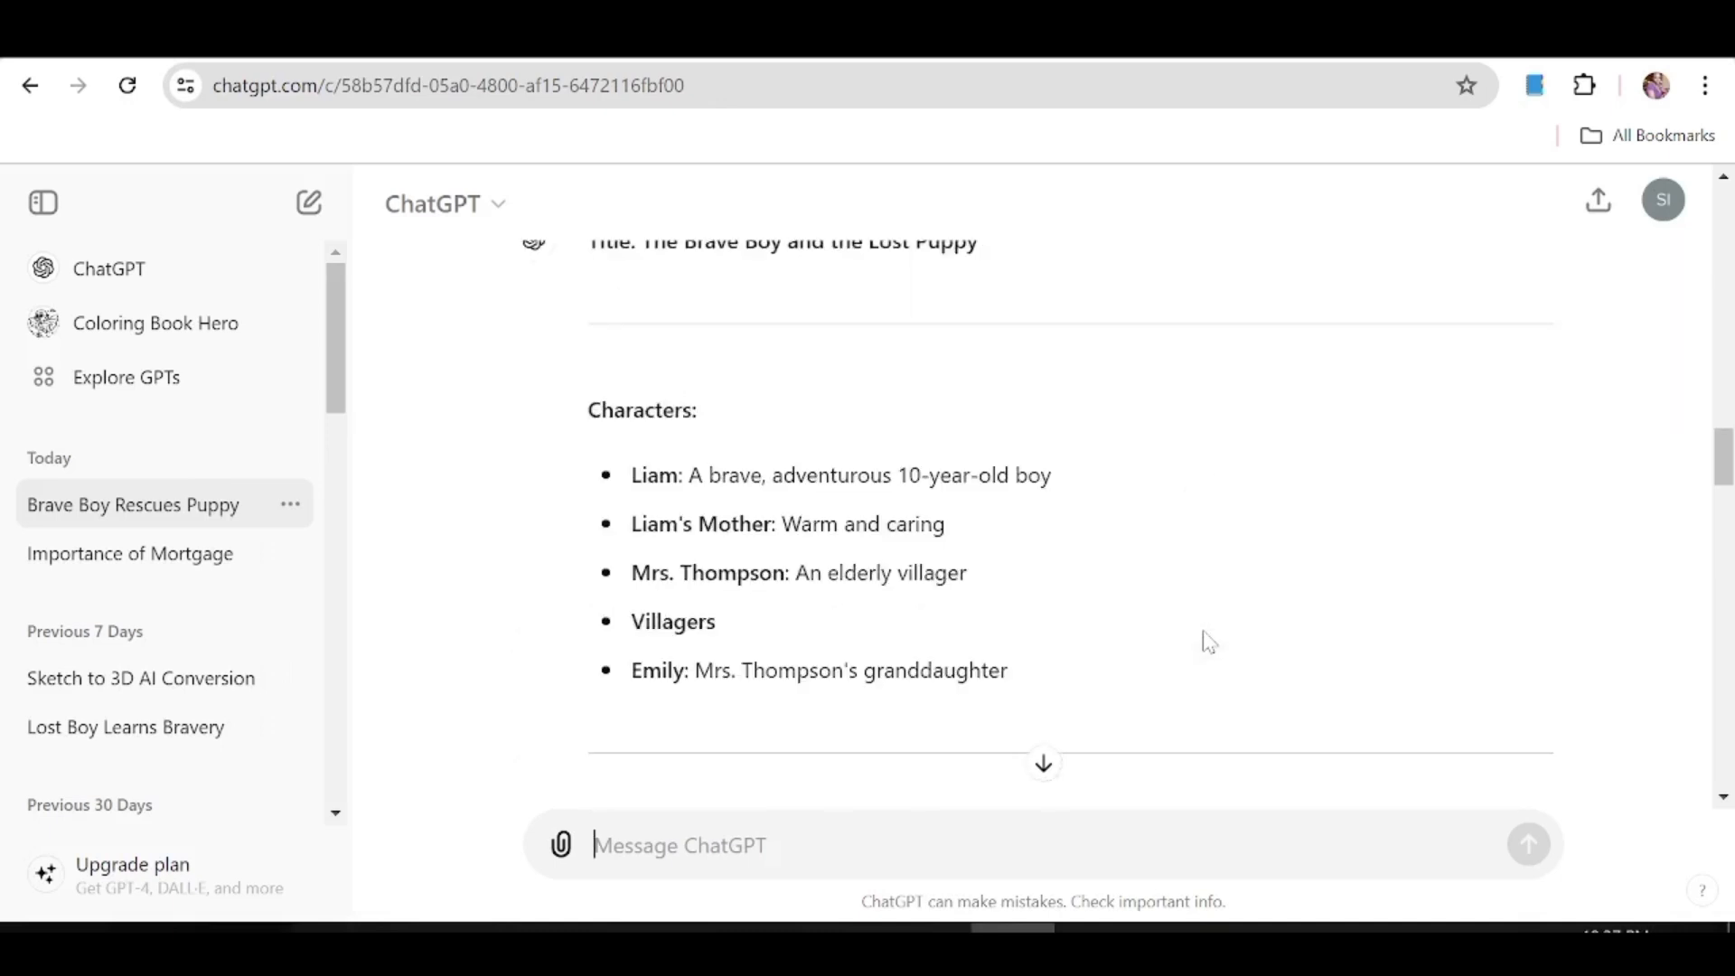
{"action": "scroll", "coordinate": [964, 469], "scroll_direction": "up", "scroll_amount": 2}
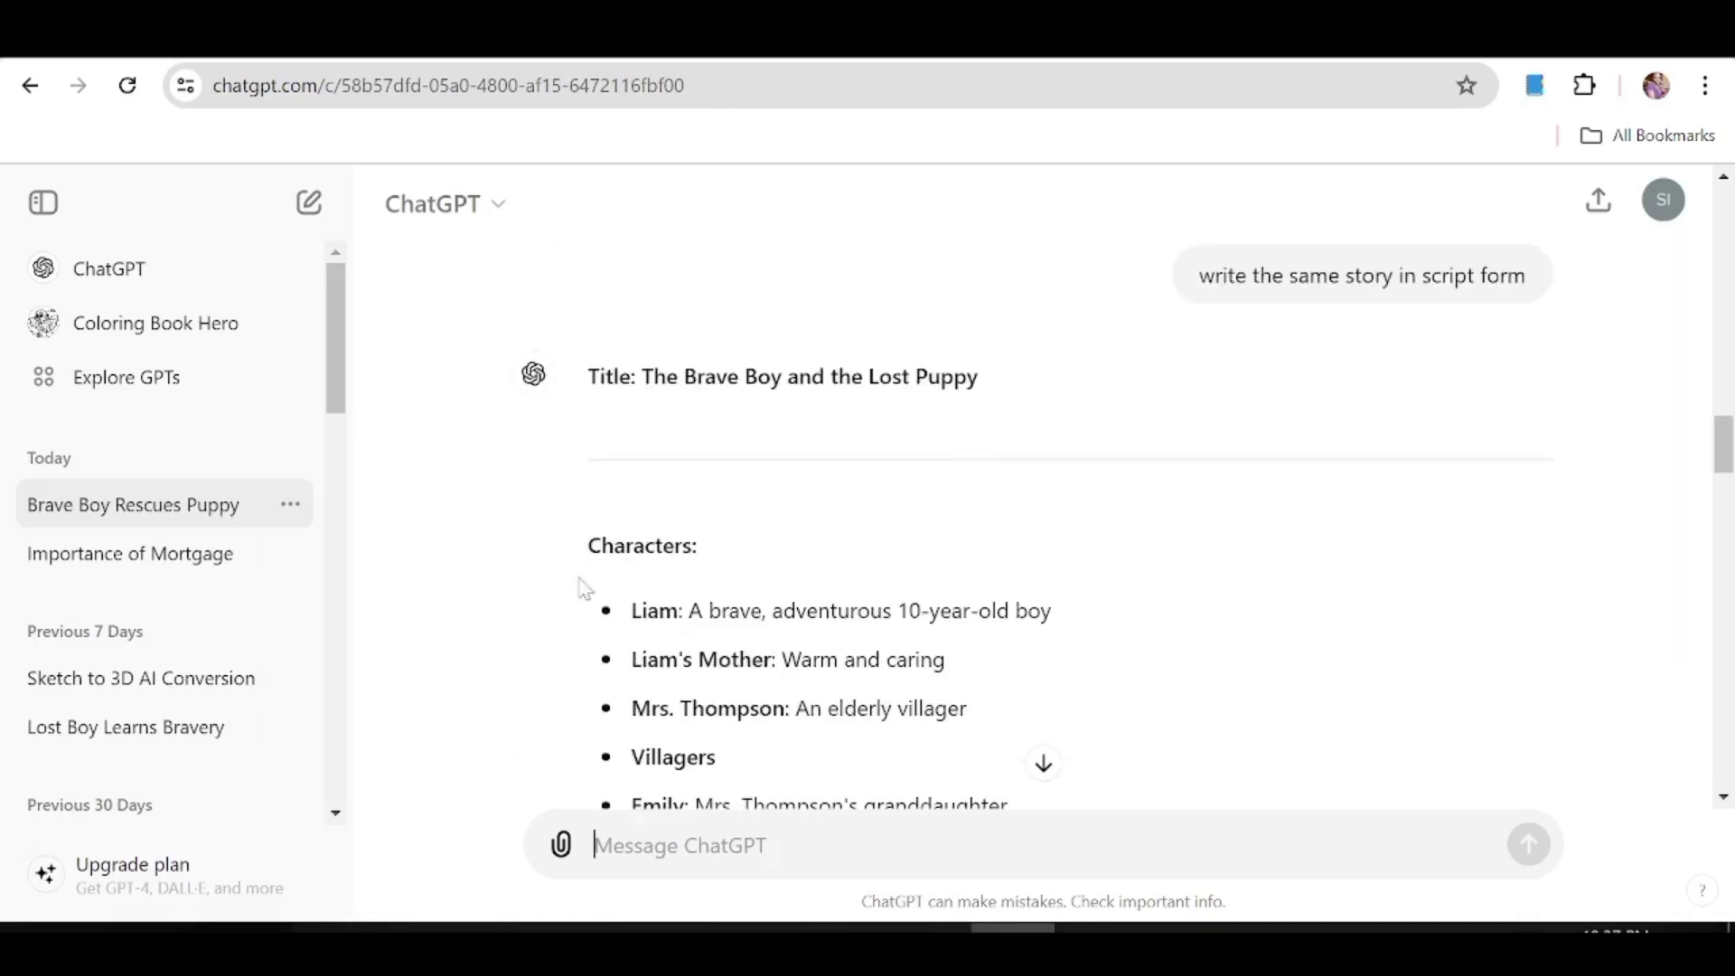
{"action": "scroll", "coordinate": [1208, 664], "scroll_direction": "down", "scroll_amount": 3}
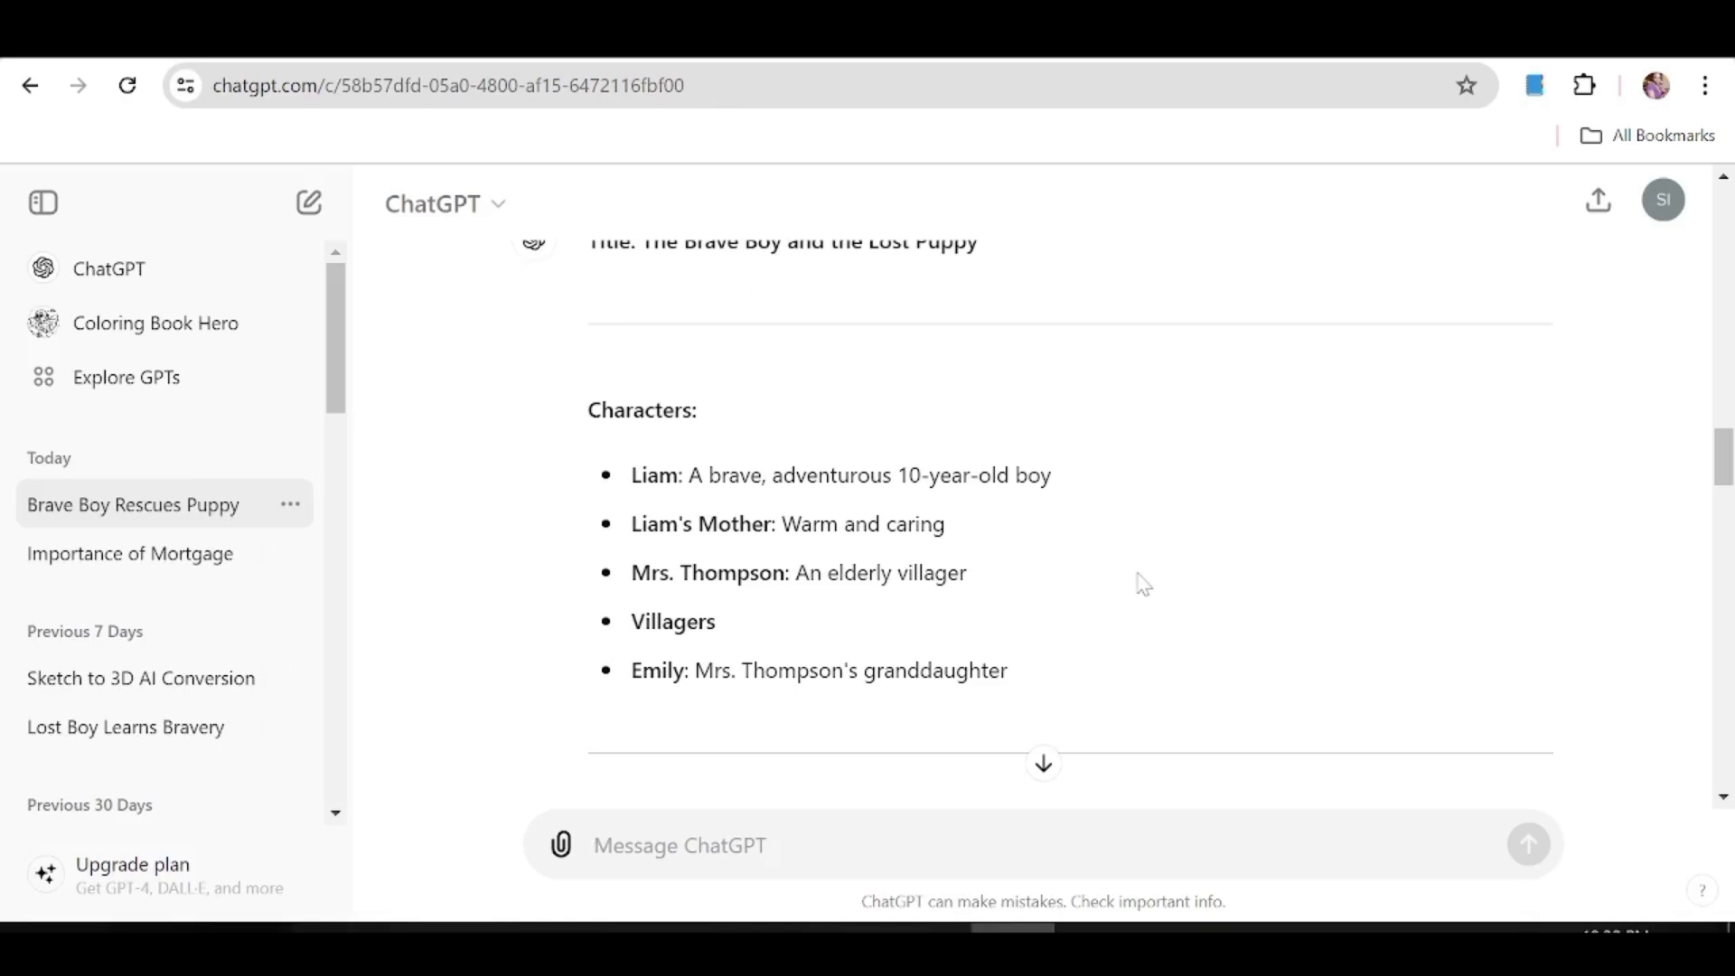
{"action": "scroll", "coordinate": [1144, 583], "scroll_direction": "up", "scroll_amount": 2}
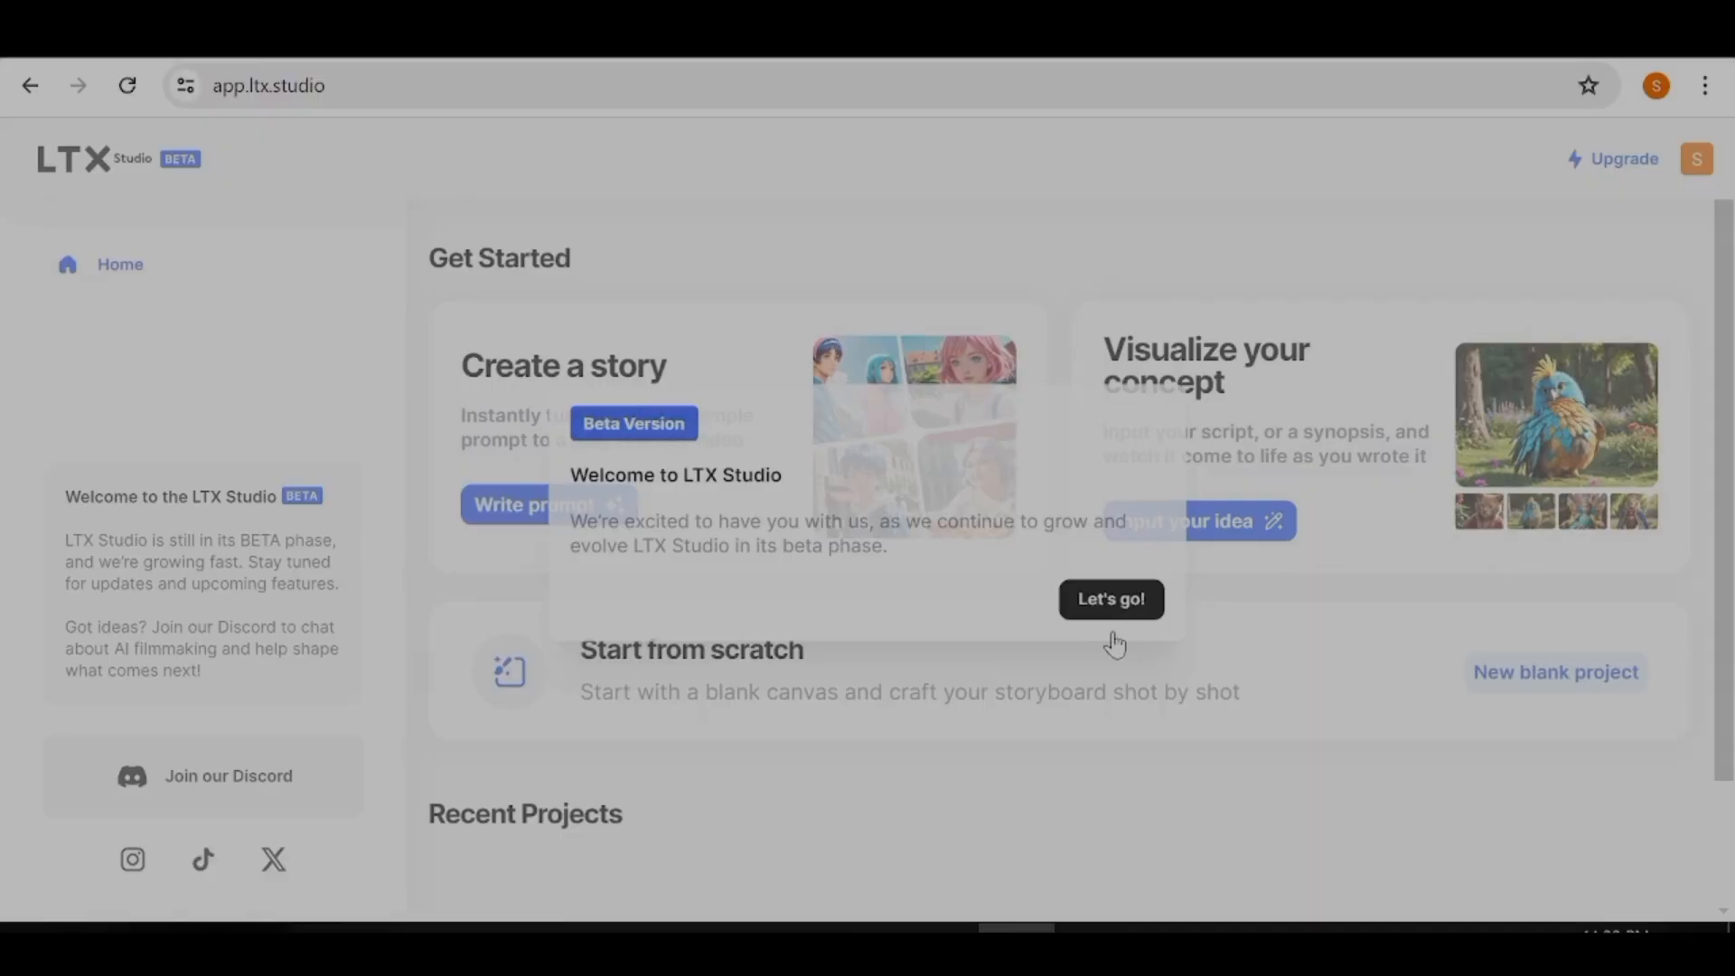
Switch to LTX Studio, start a Visualize your concept project with the full ChatGPT script as its text, and continue to the settings and cast.
{"action": "left_click", "coordinate": [1107, 624]}
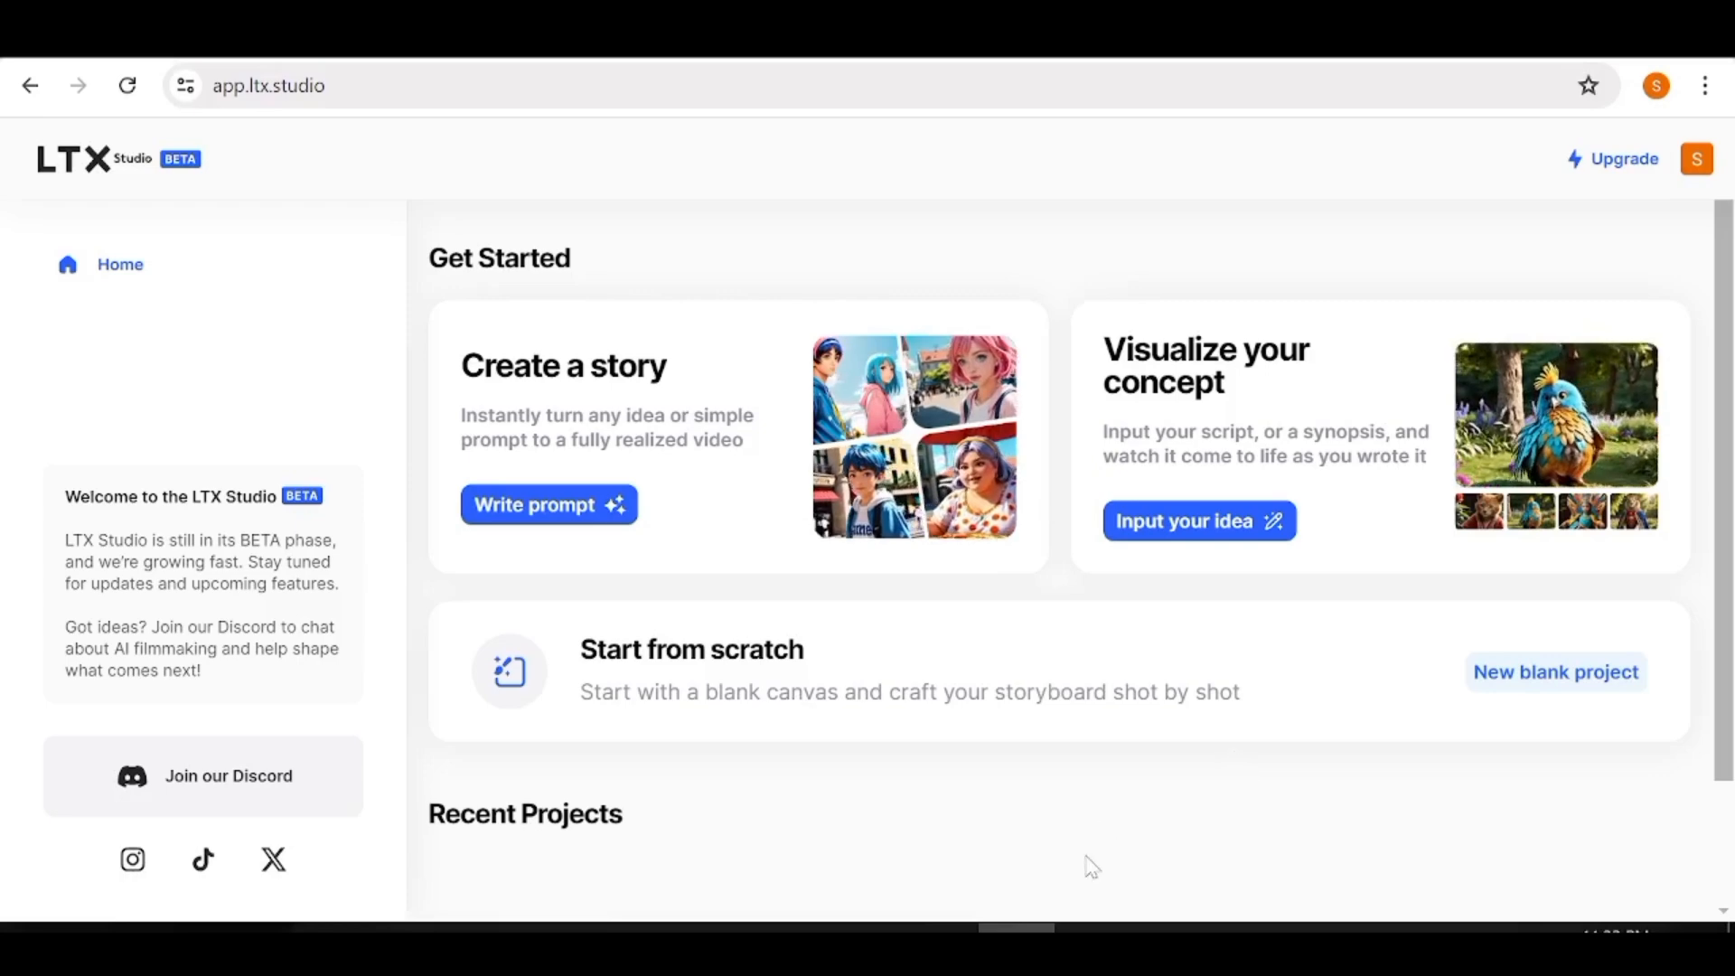
{"action": "scroll", "coordinate": [1062, 542], "scroll_direction": "down", "scroll_amount": 15}
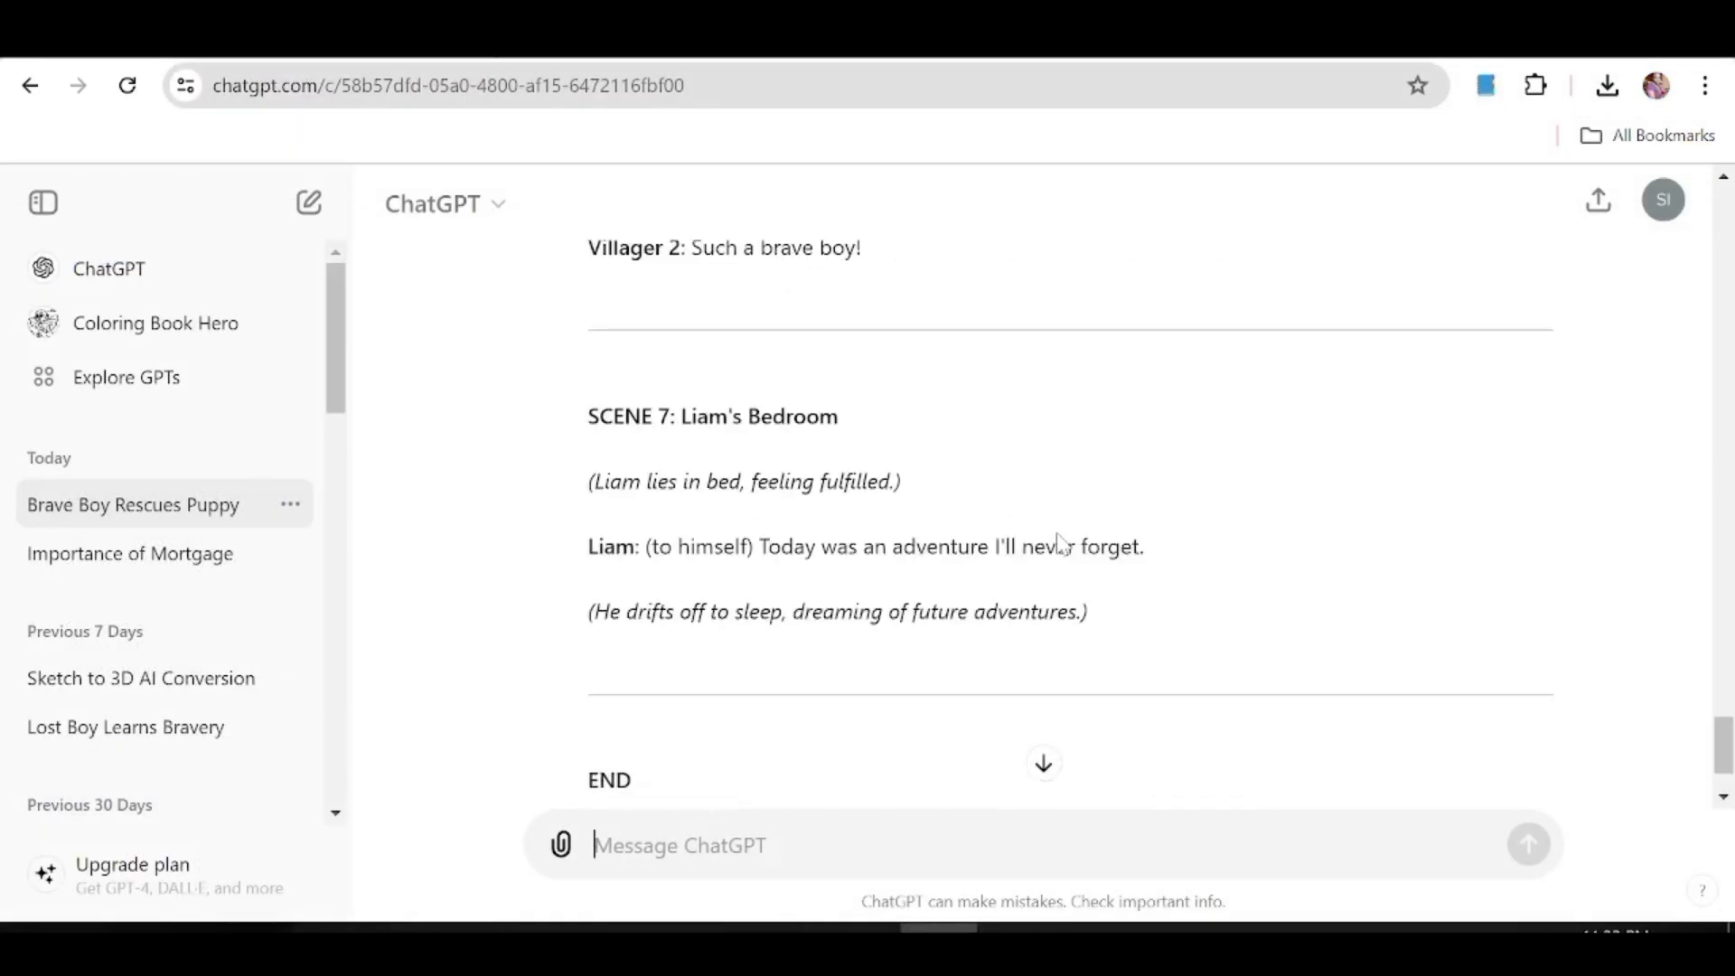
{"action": "scroll", "coordinate": [1062, 542], "scroll_direction": "down", "scroll_amount": 2}
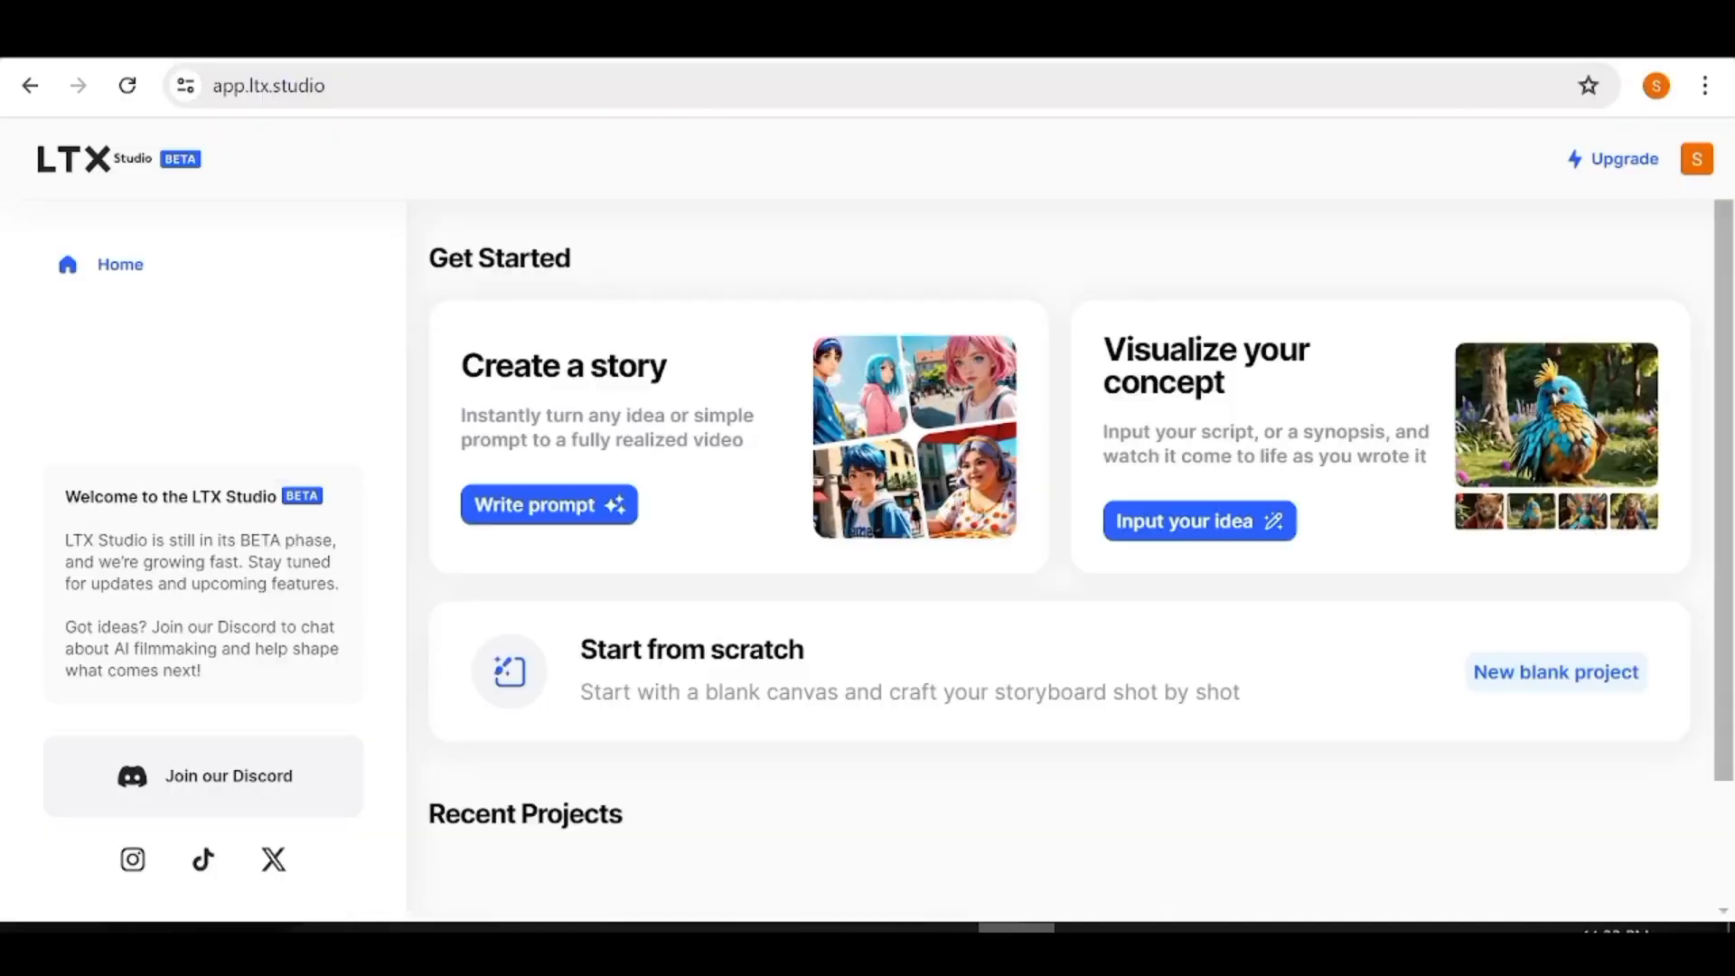
{"action": "left_click", "coordinate": [1193, 533]}
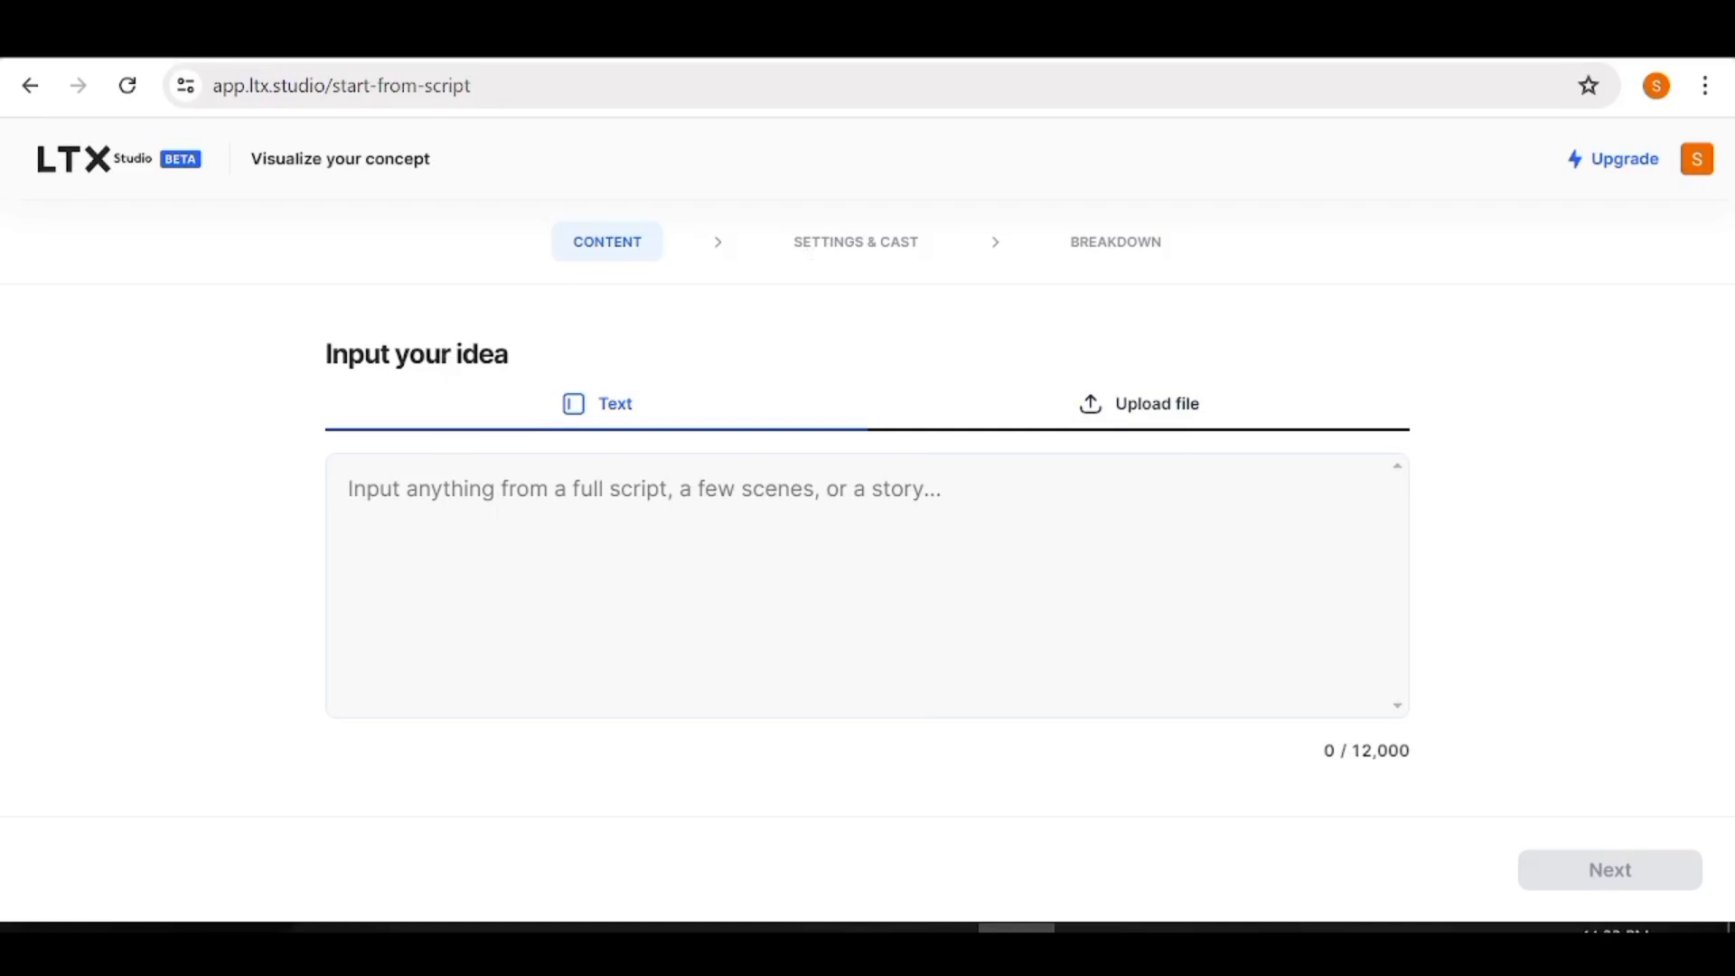
{"action": "left_click", "coordinate": [349, 489]}
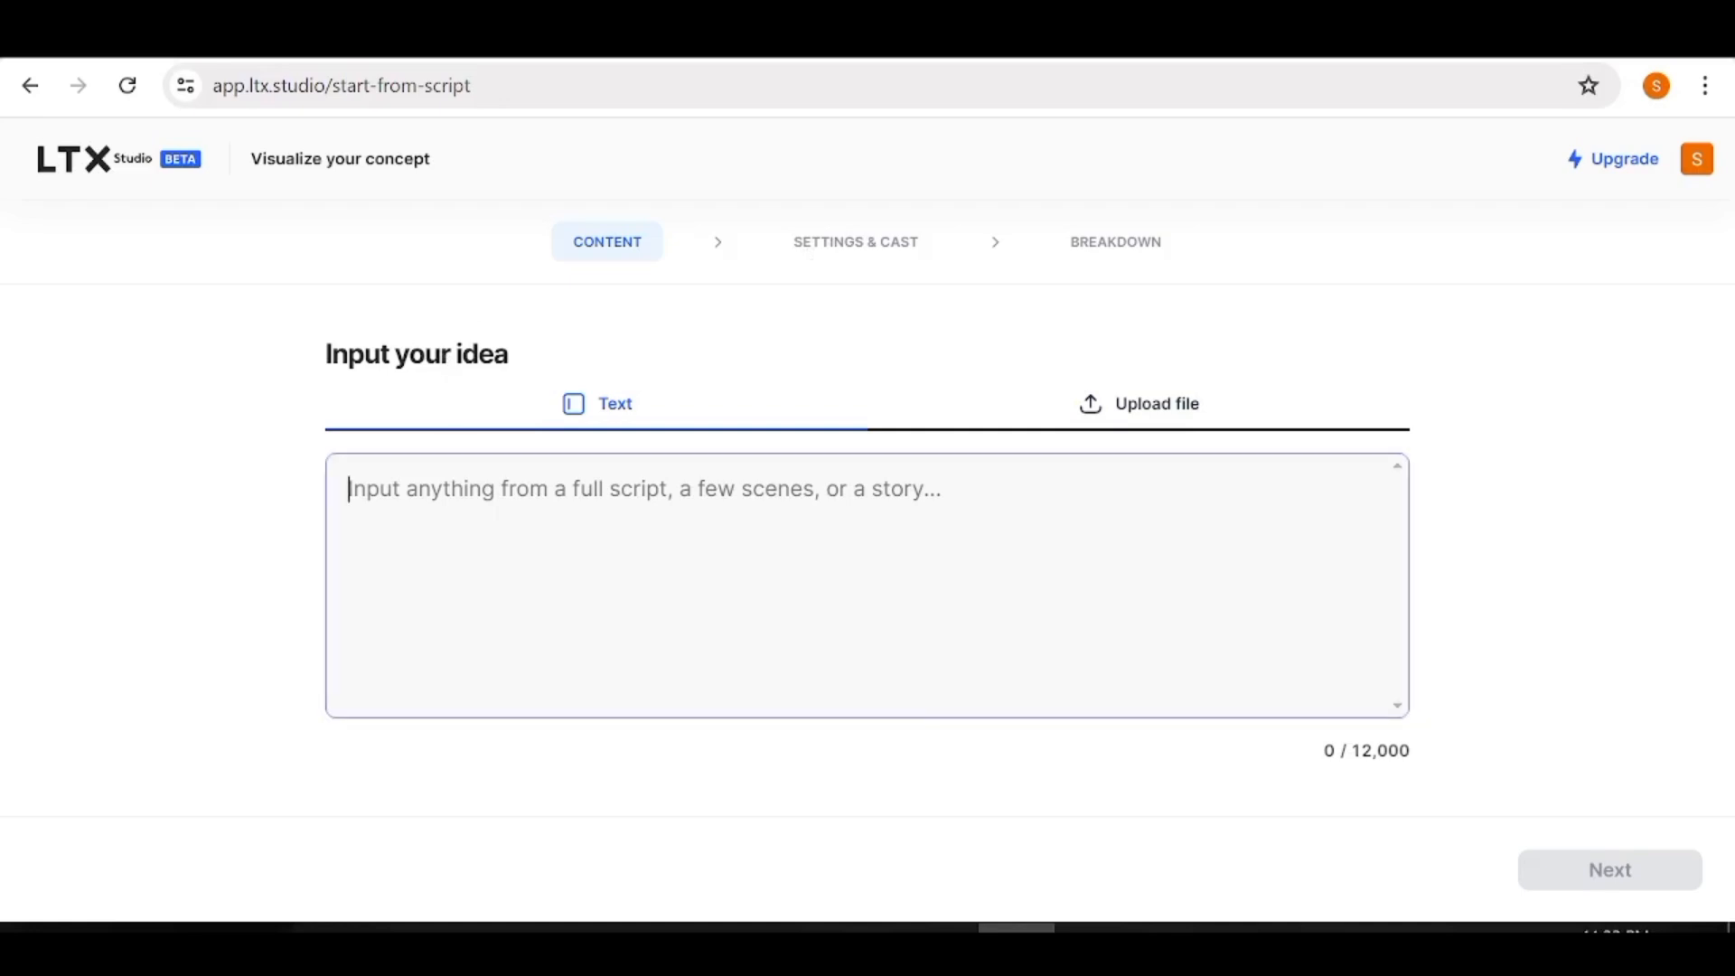
{"action": "right_click", "coordinate": [440, 517]}
{"action": "left_click", "coordinate": [524, 365]}
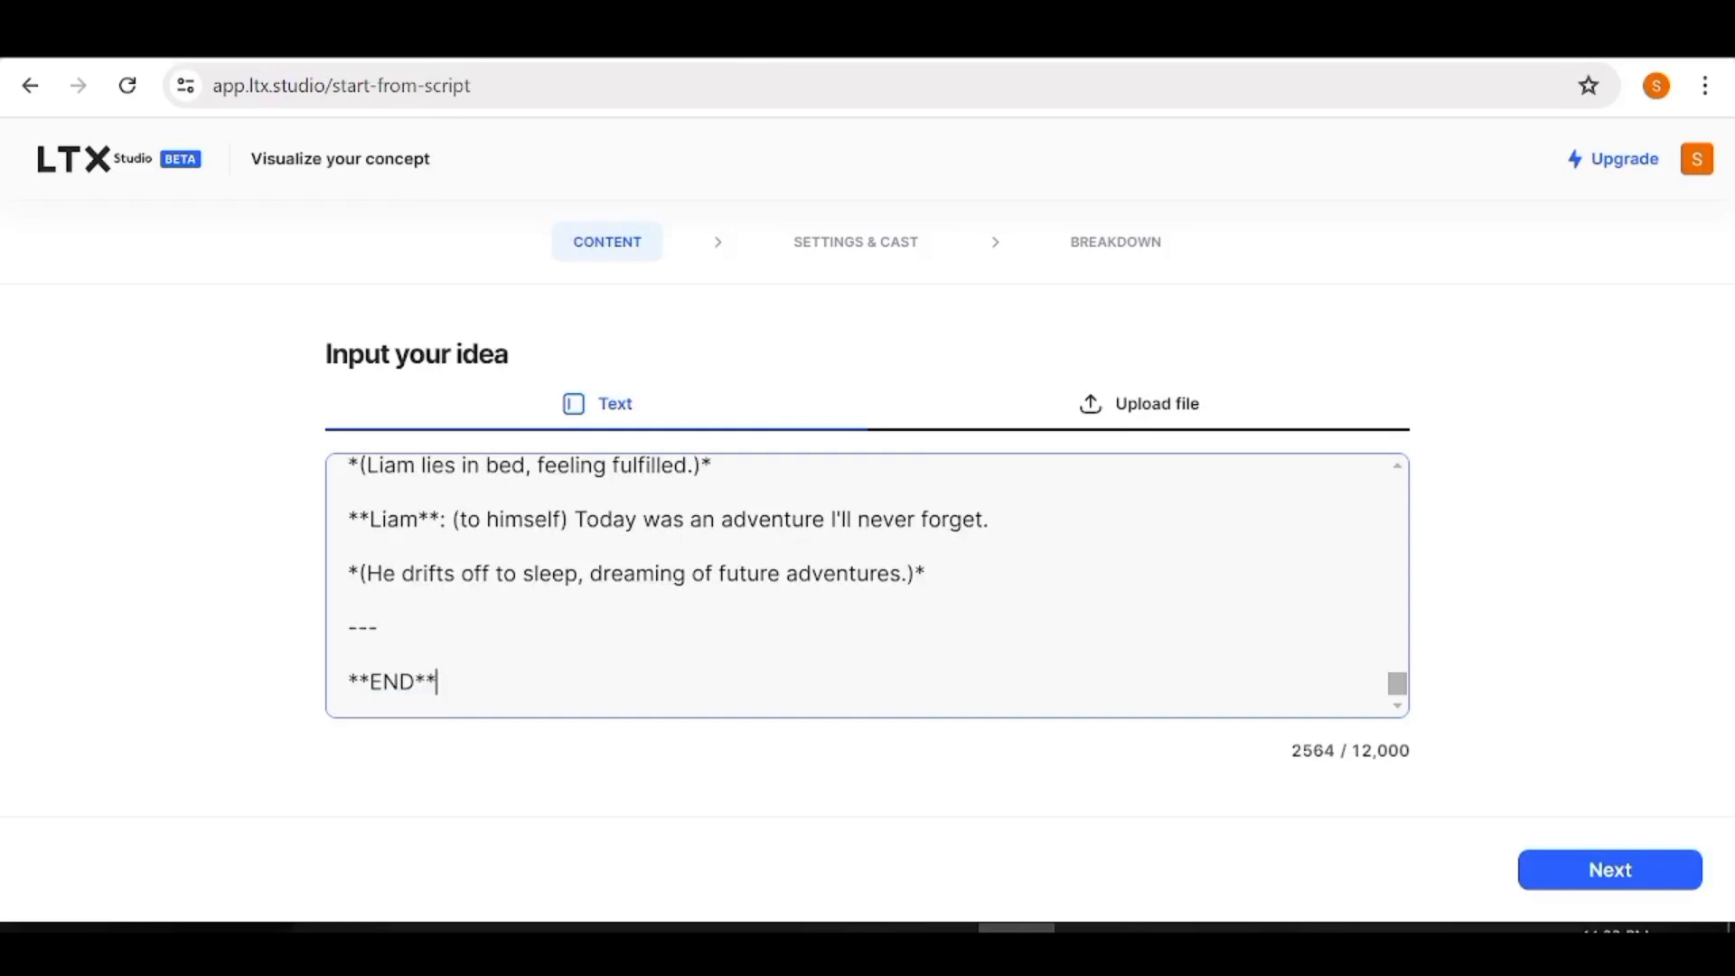
{"action": "left_click", "coordinate": [1645, 872]}
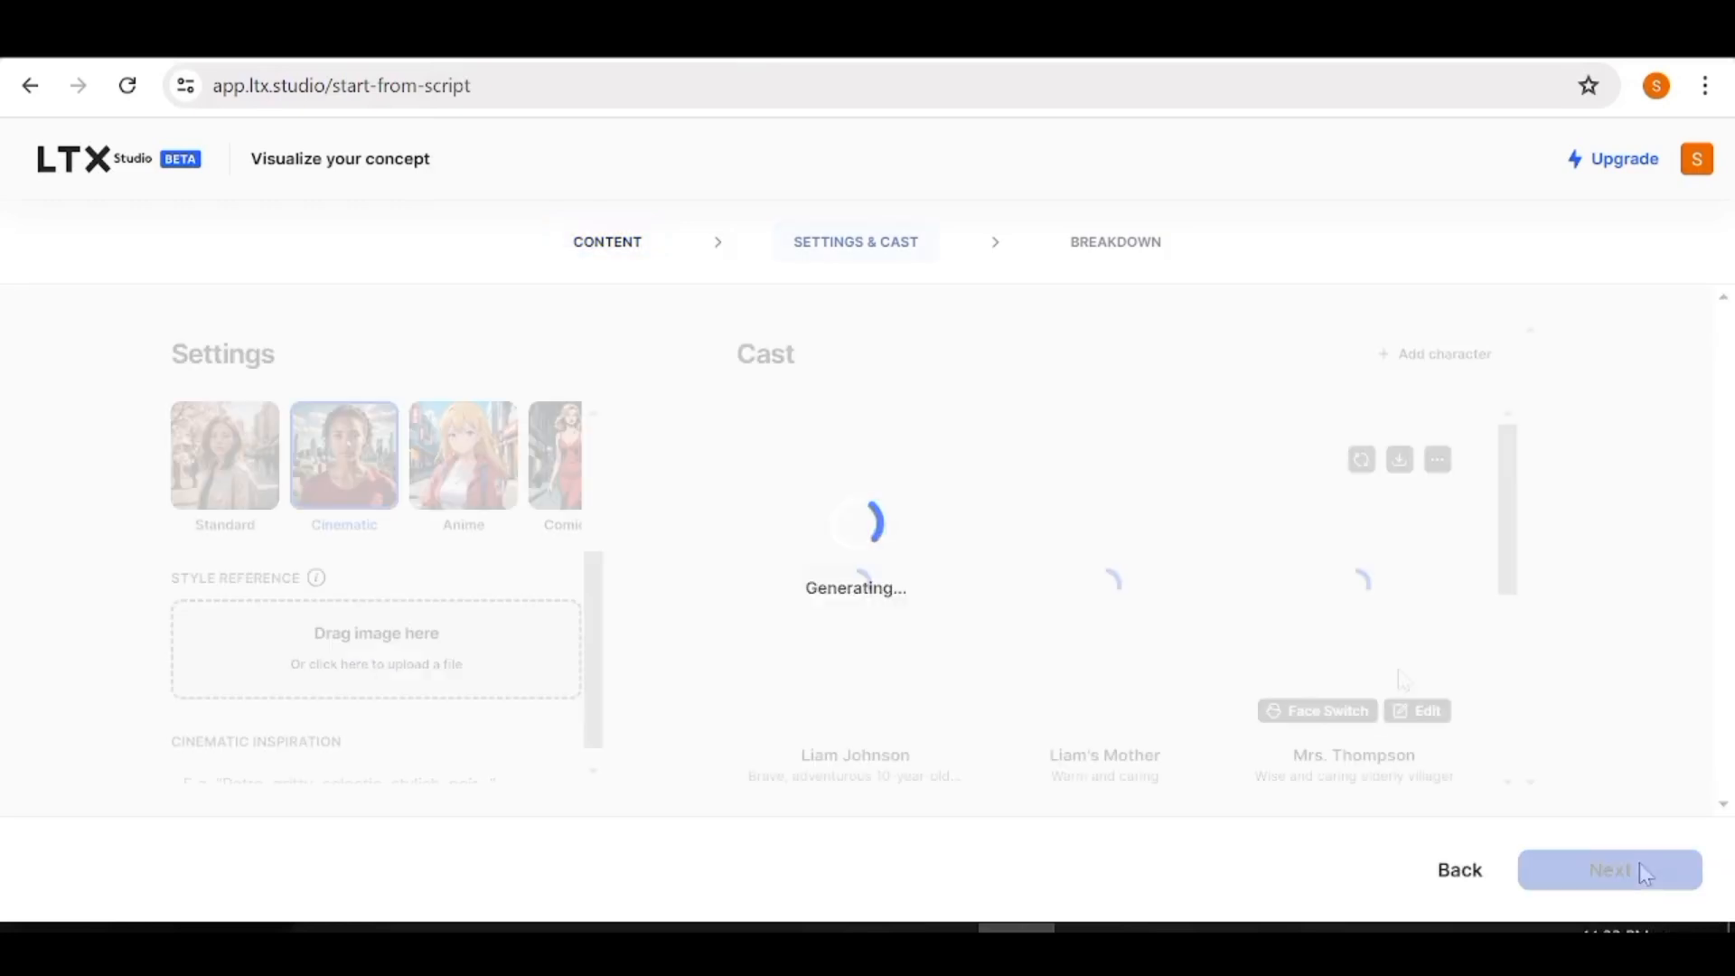
Set the video style to 3D model, look over the cast and continue to the scene breakdown.
{"action": "scroll", "coordinate": [1322, 593], "scroll_direction": "down", "scroll_amount": 3}
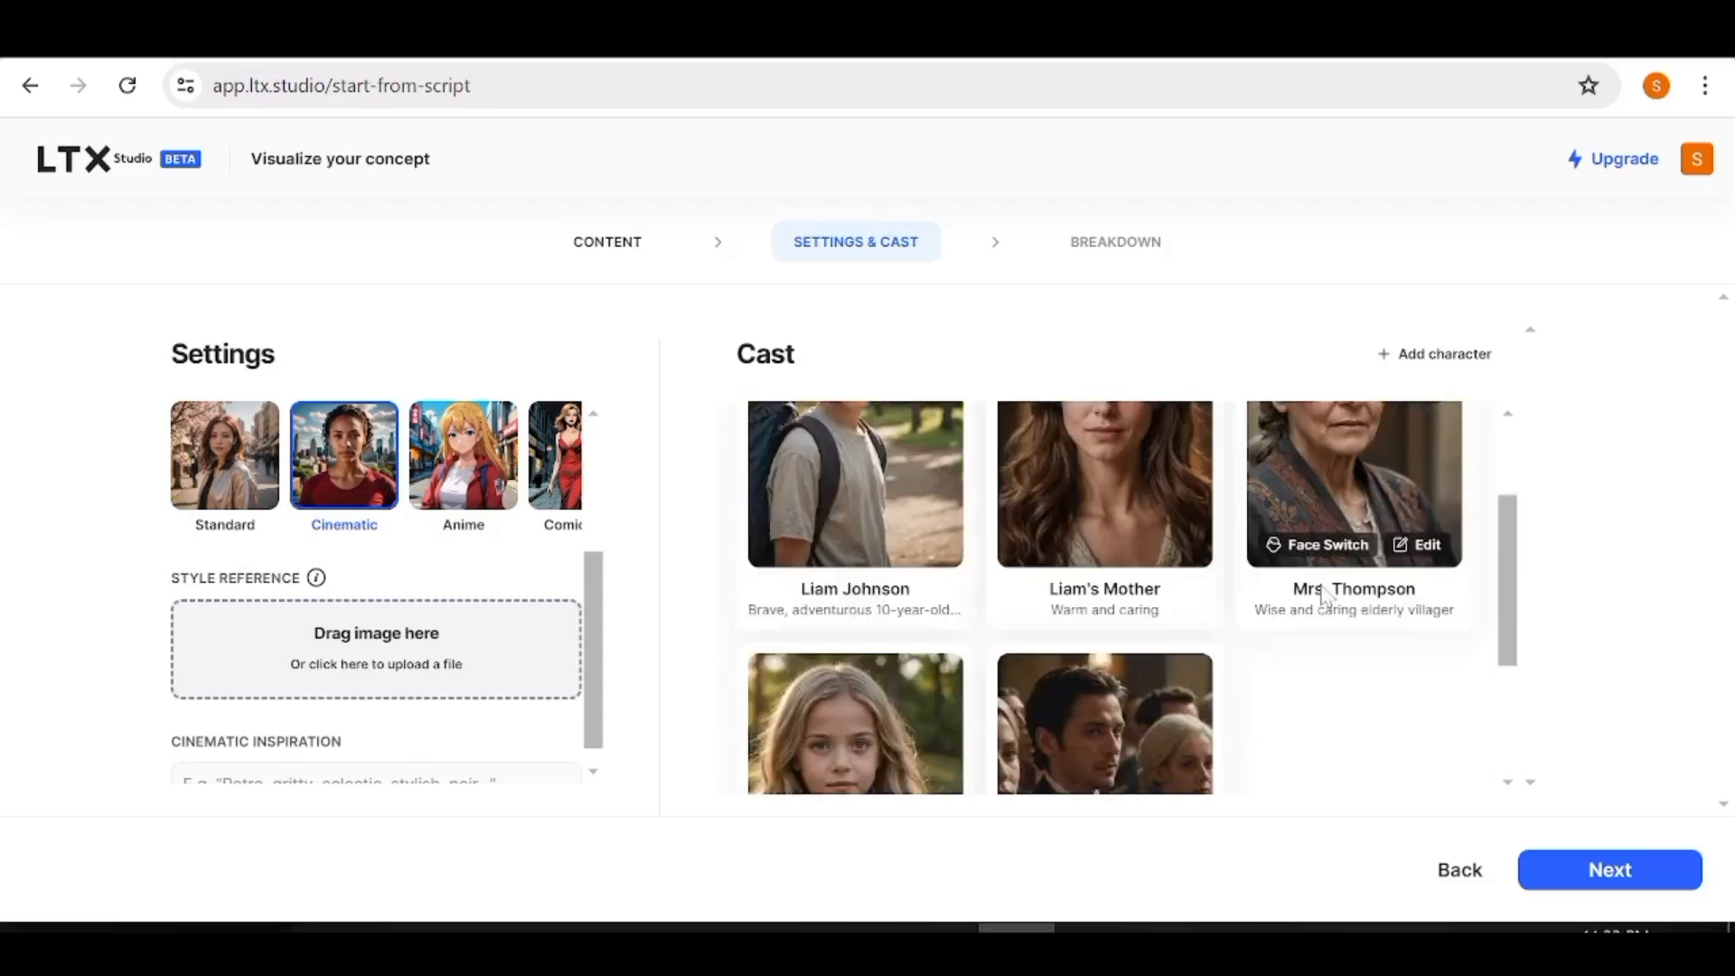
{"action": "scroll", "coordinate": [1323, 595], "scroll_direction": "down", "scroll_amount": 2}
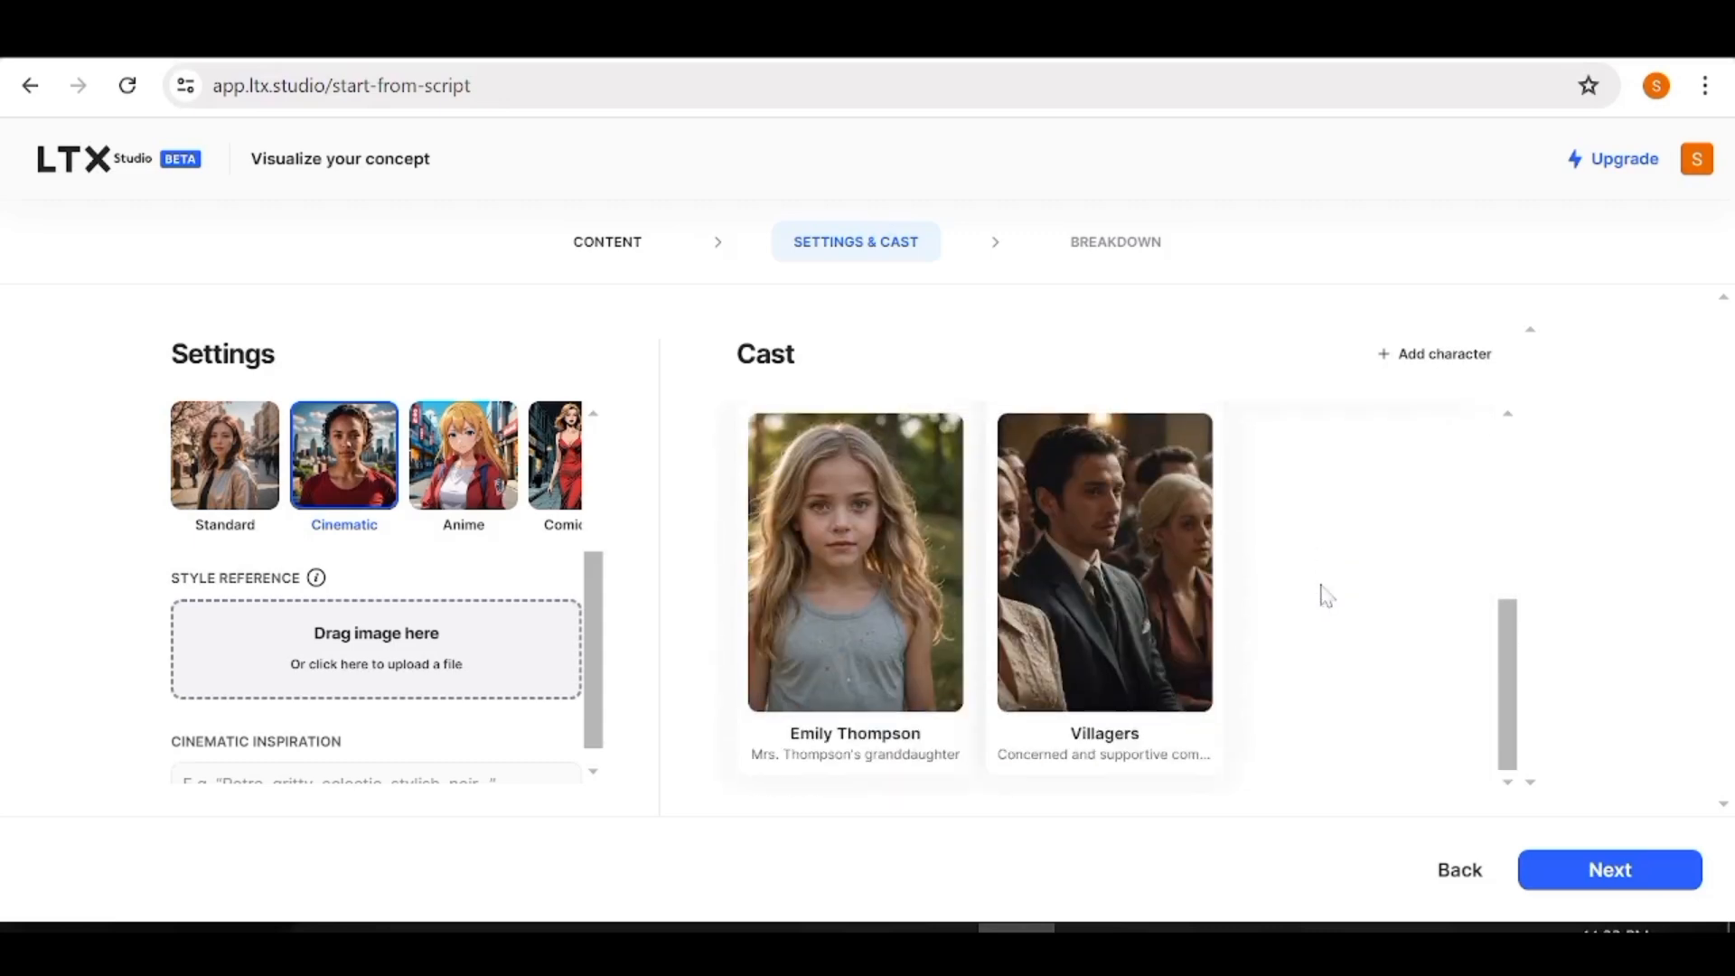
{"action": "scroll", "coordinate": [1328, 603], "scroll_direction": "up", "scroll_amount": 5}
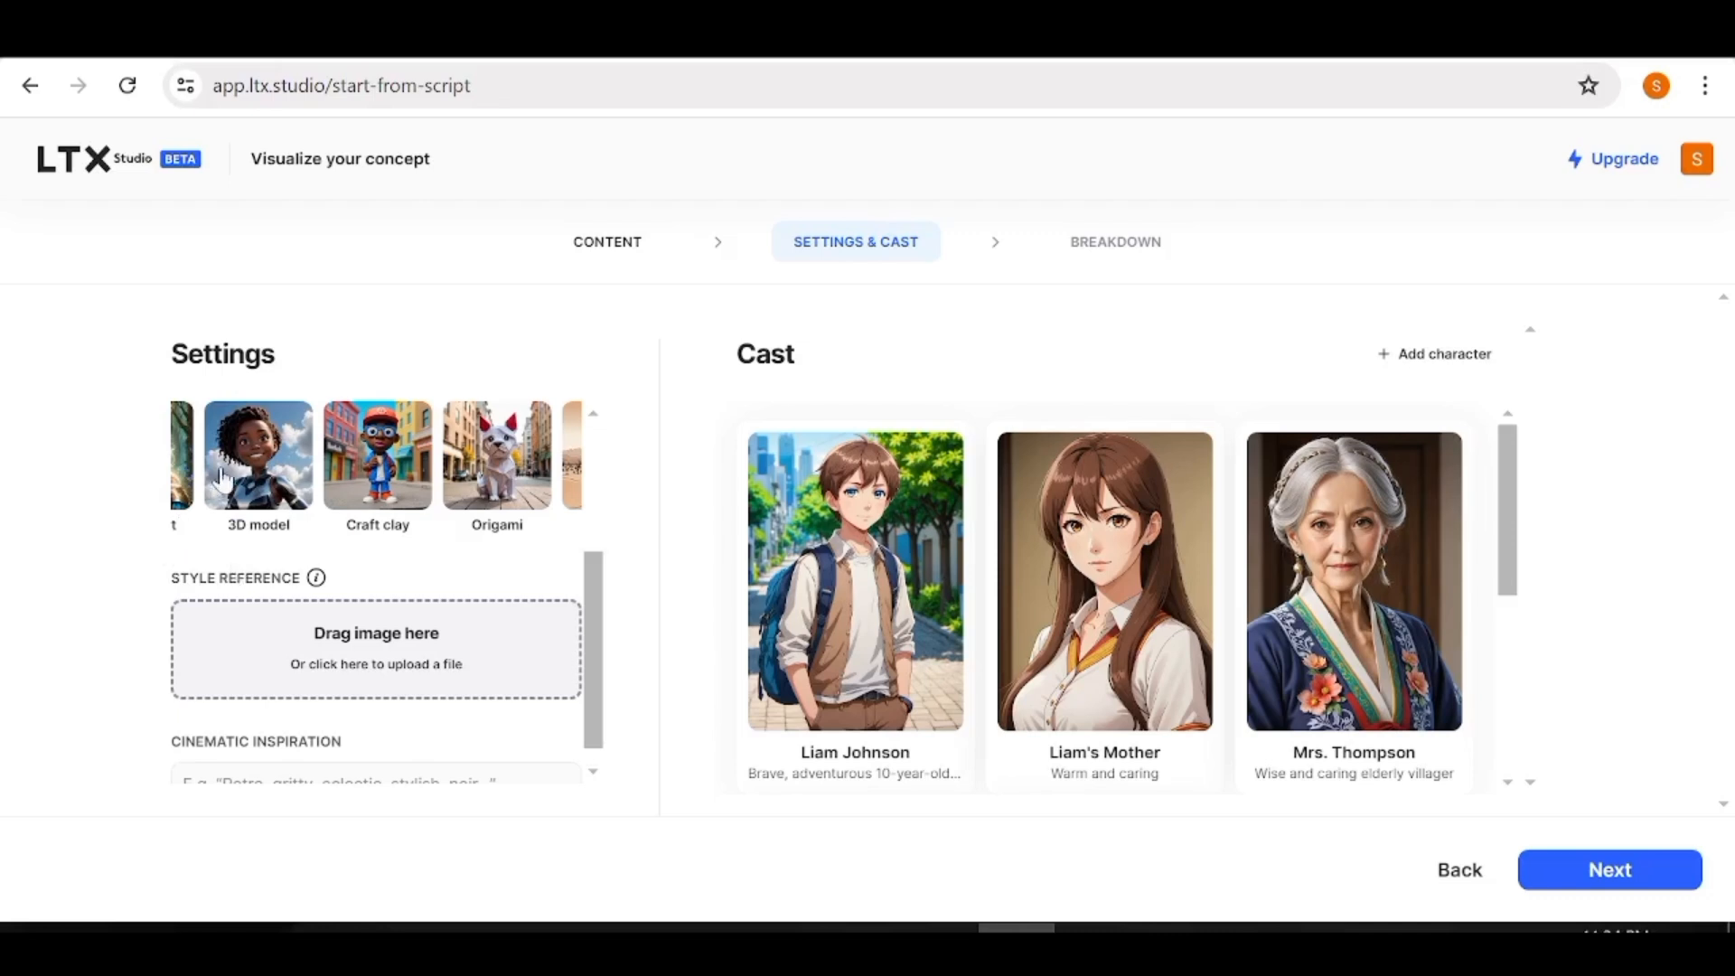
{"action": "left_click", "coordinate": [239, 465]}
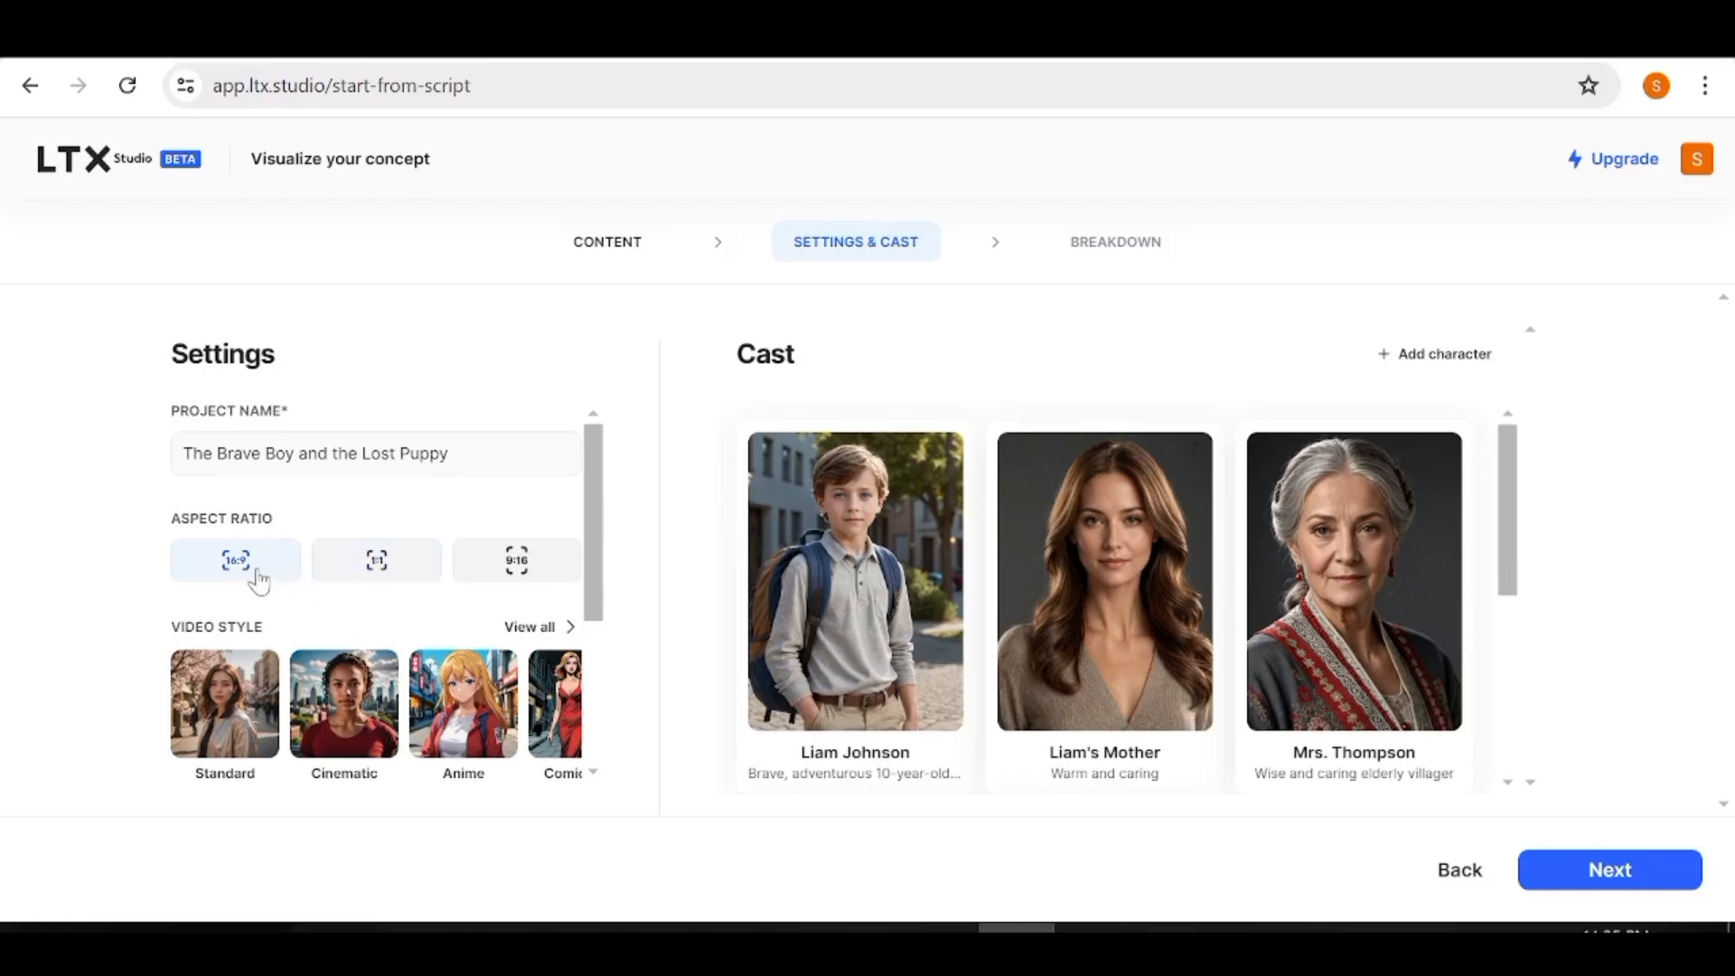
{"action": "scroll", "coordinate": [515, 592], "scroll_direction": "down", "scroll_amount": 3}
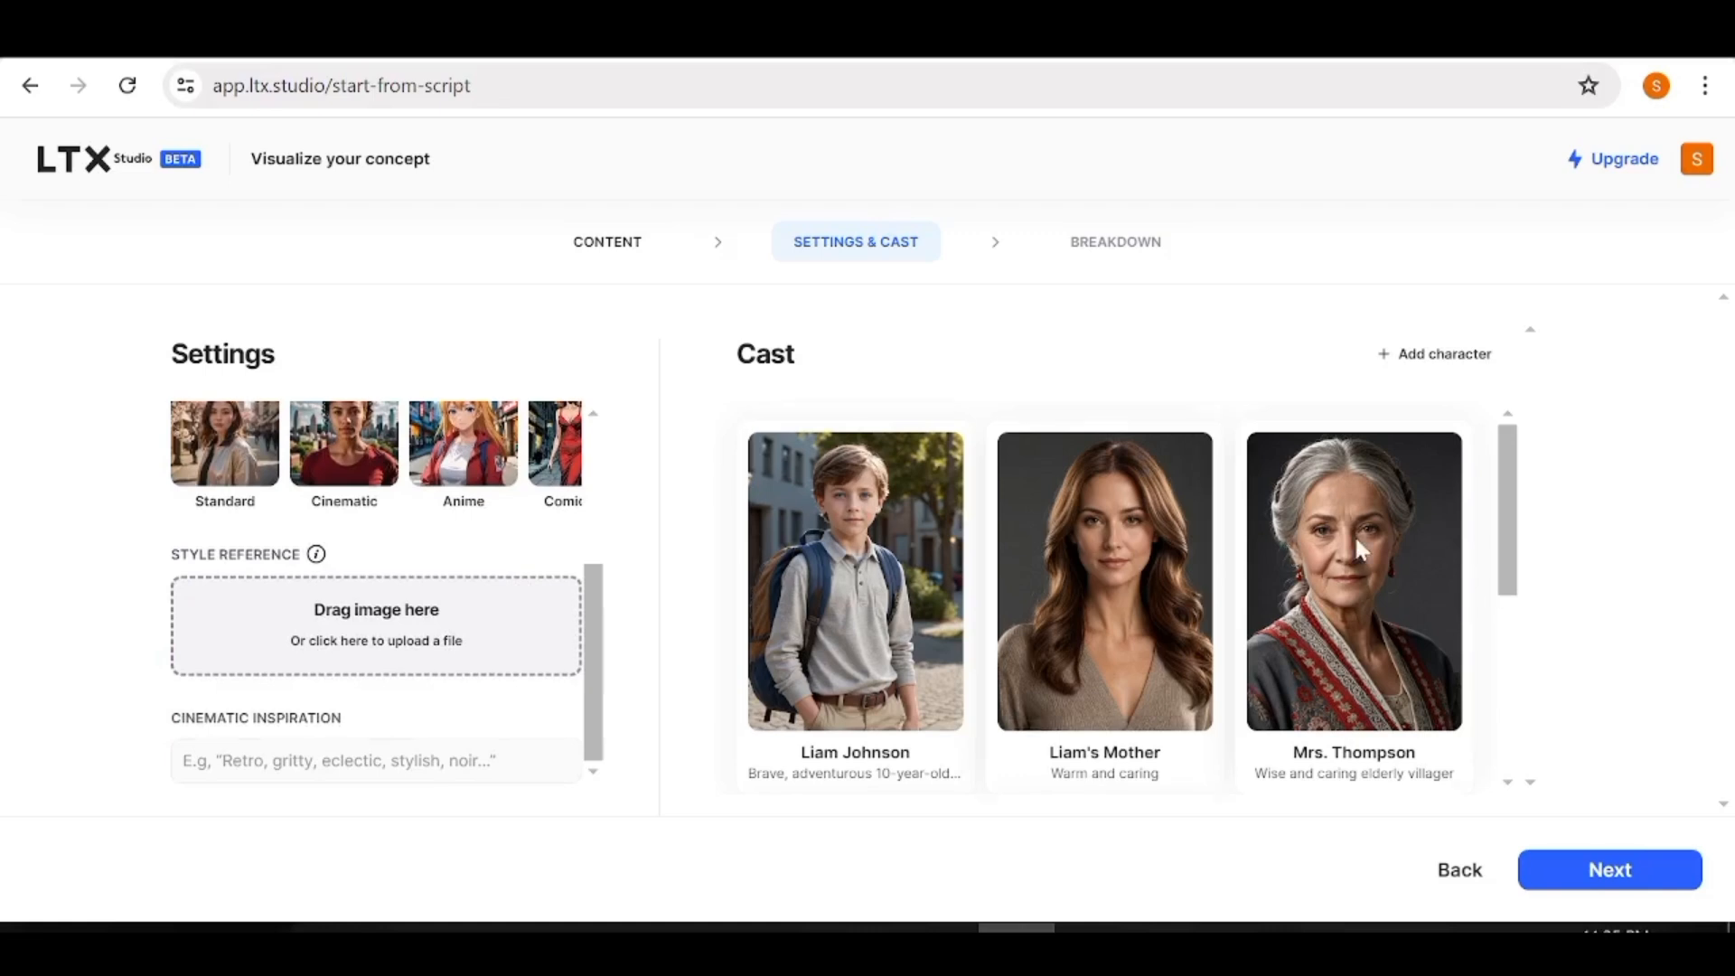
{"action": "scroll", "coordinate": [1360, 548], "scroll_direction": "down", "scroll_amount": 3}
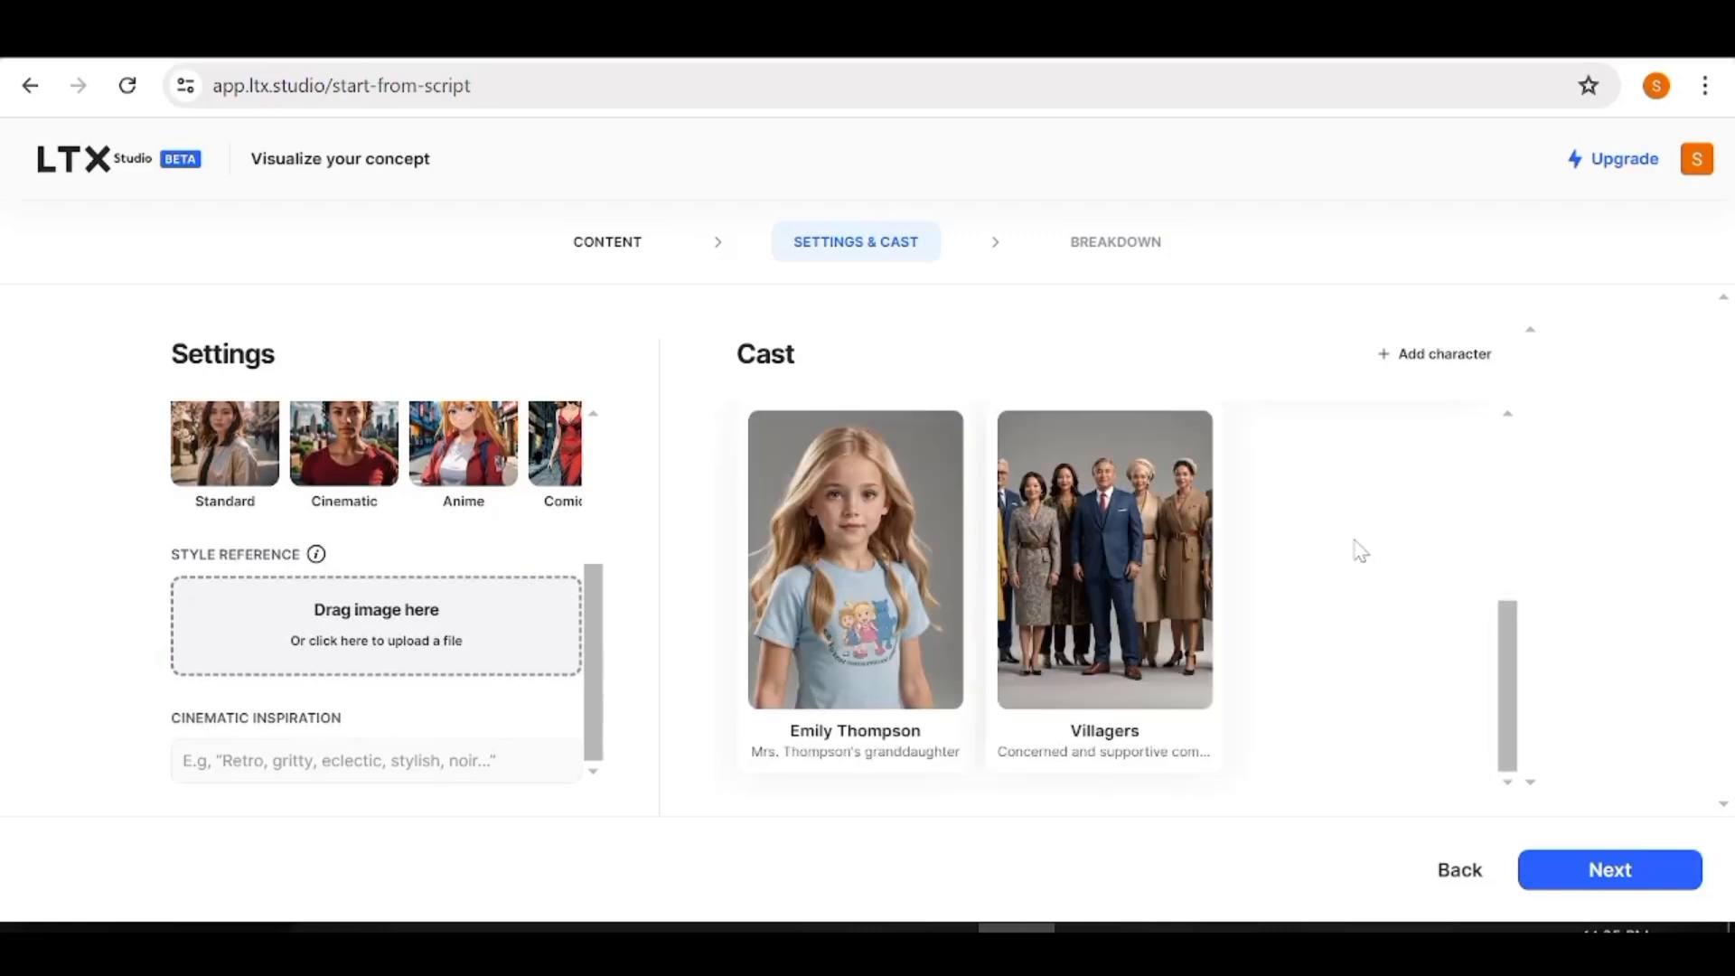
{"action": "left_click", "coordinate": [1607, 866]}
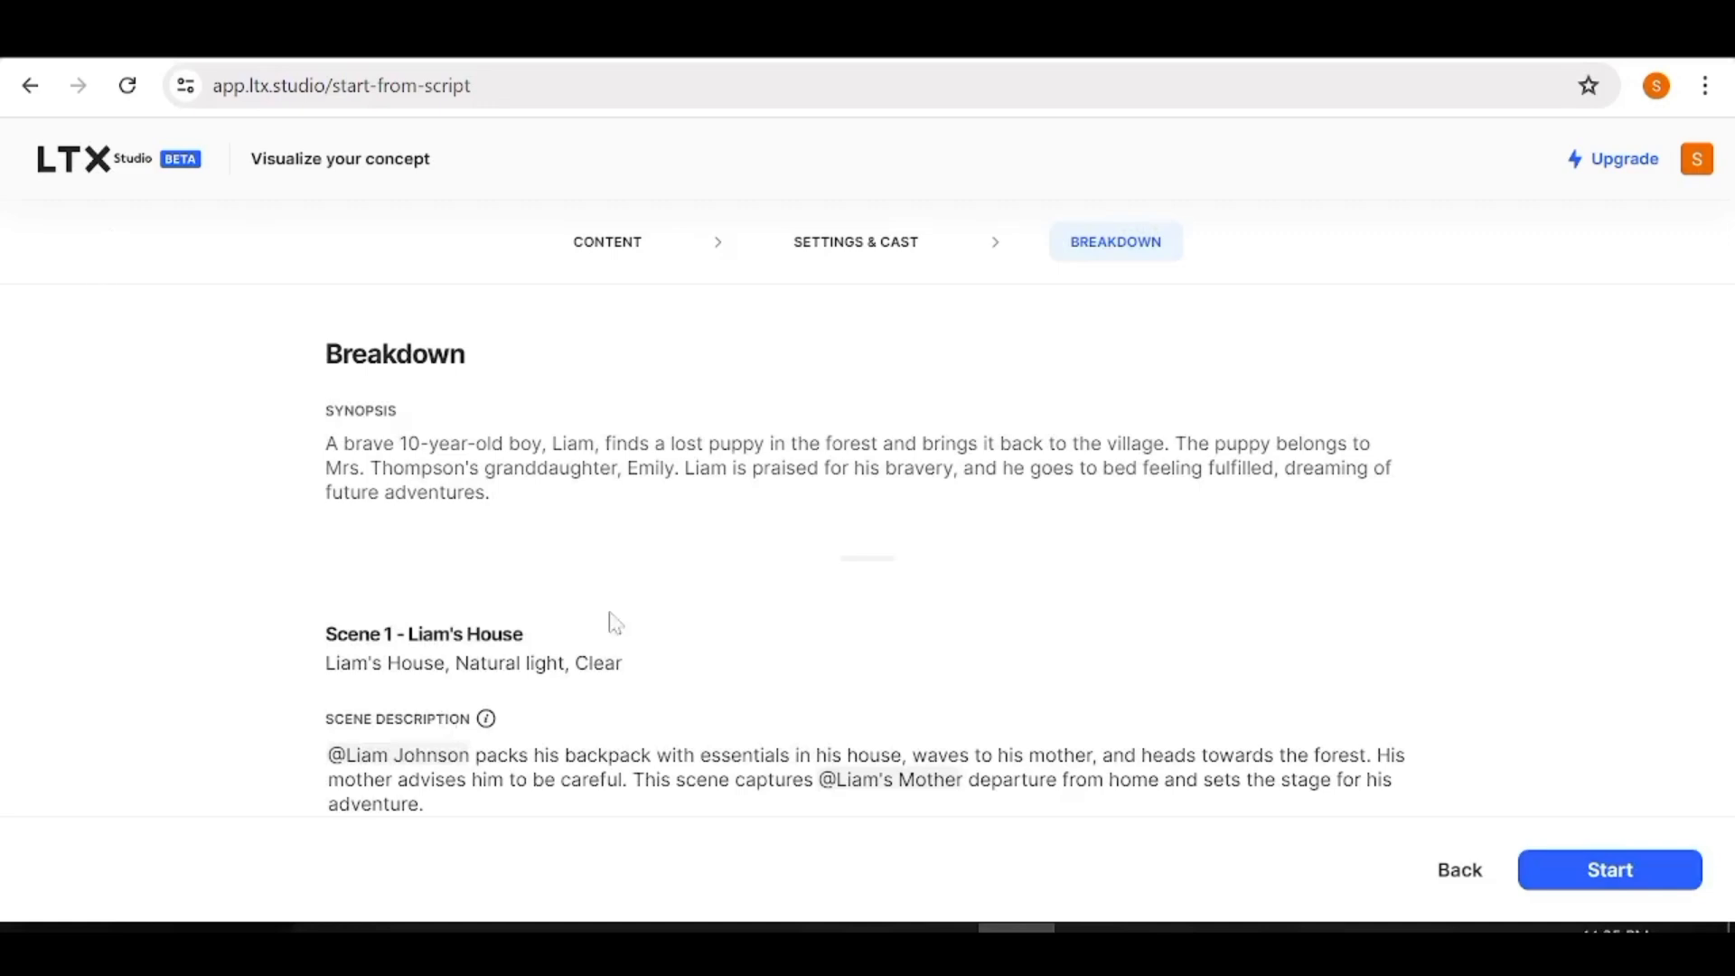
Look through the scene breakdown and inspect the editing options of Scene 7, including its voiceover, without changing anything.
{"action": "scroll", "coordinate": [855, 595], "scroll_direction": "down", "scroll_amount": 5}
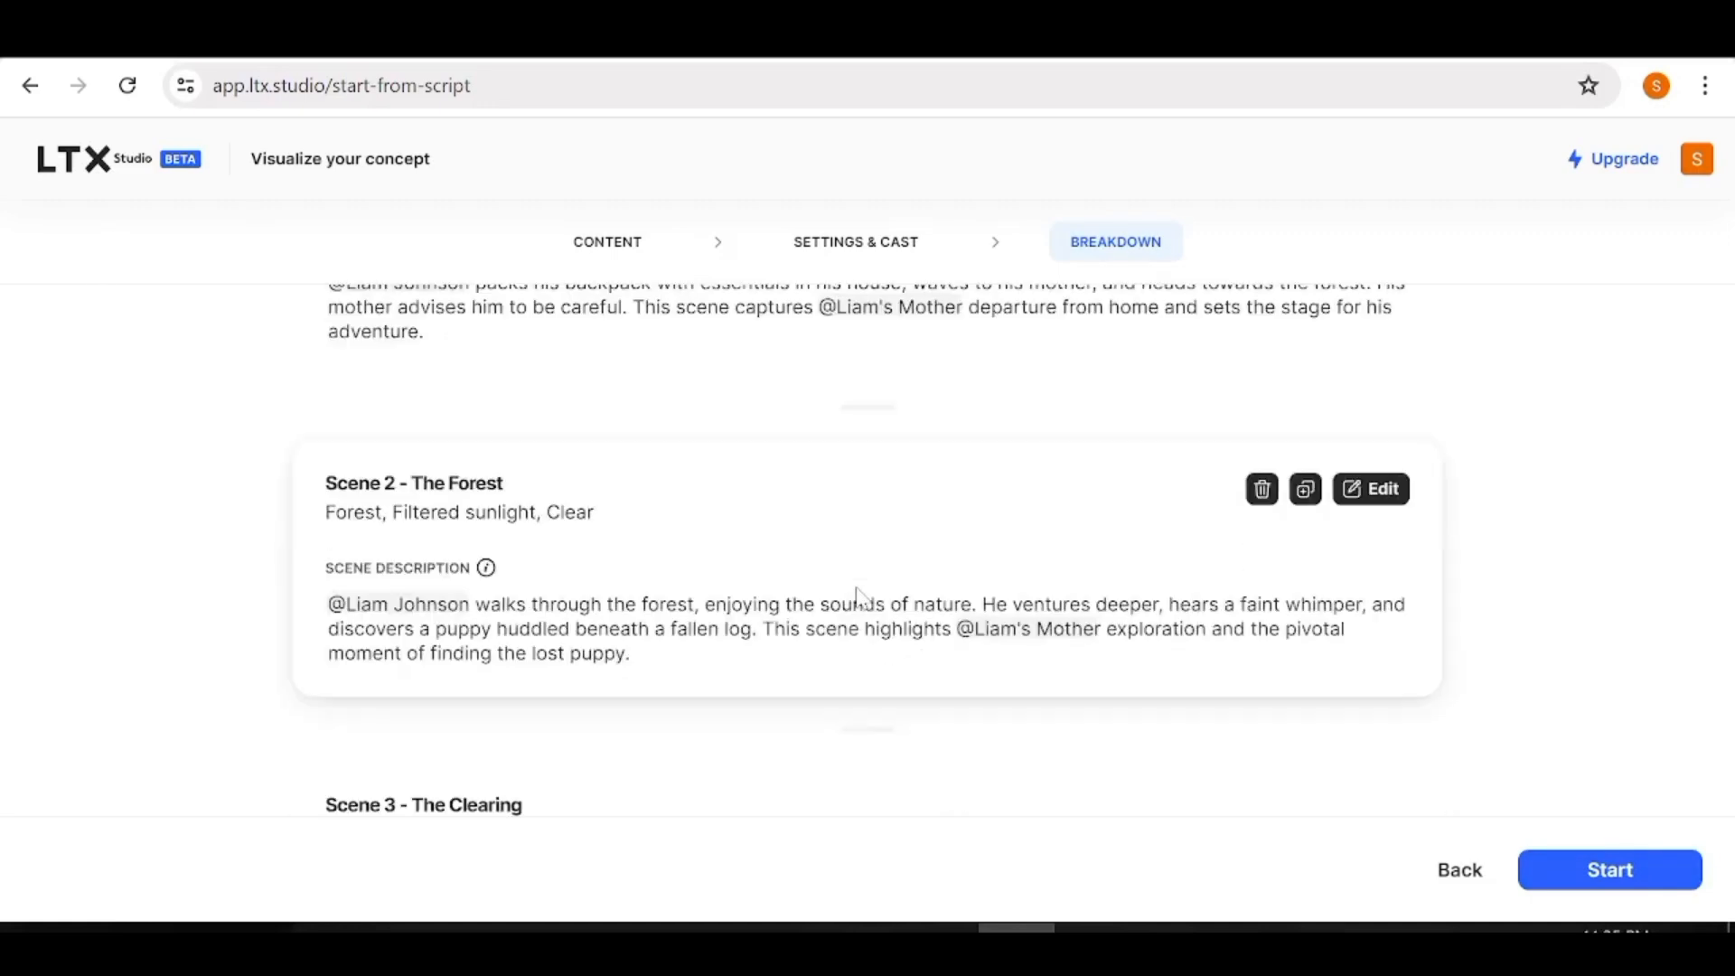
{"action": "scroll", "coordinate": [859, 597], "scroll_direction": "down", "scroll_amount": 15}
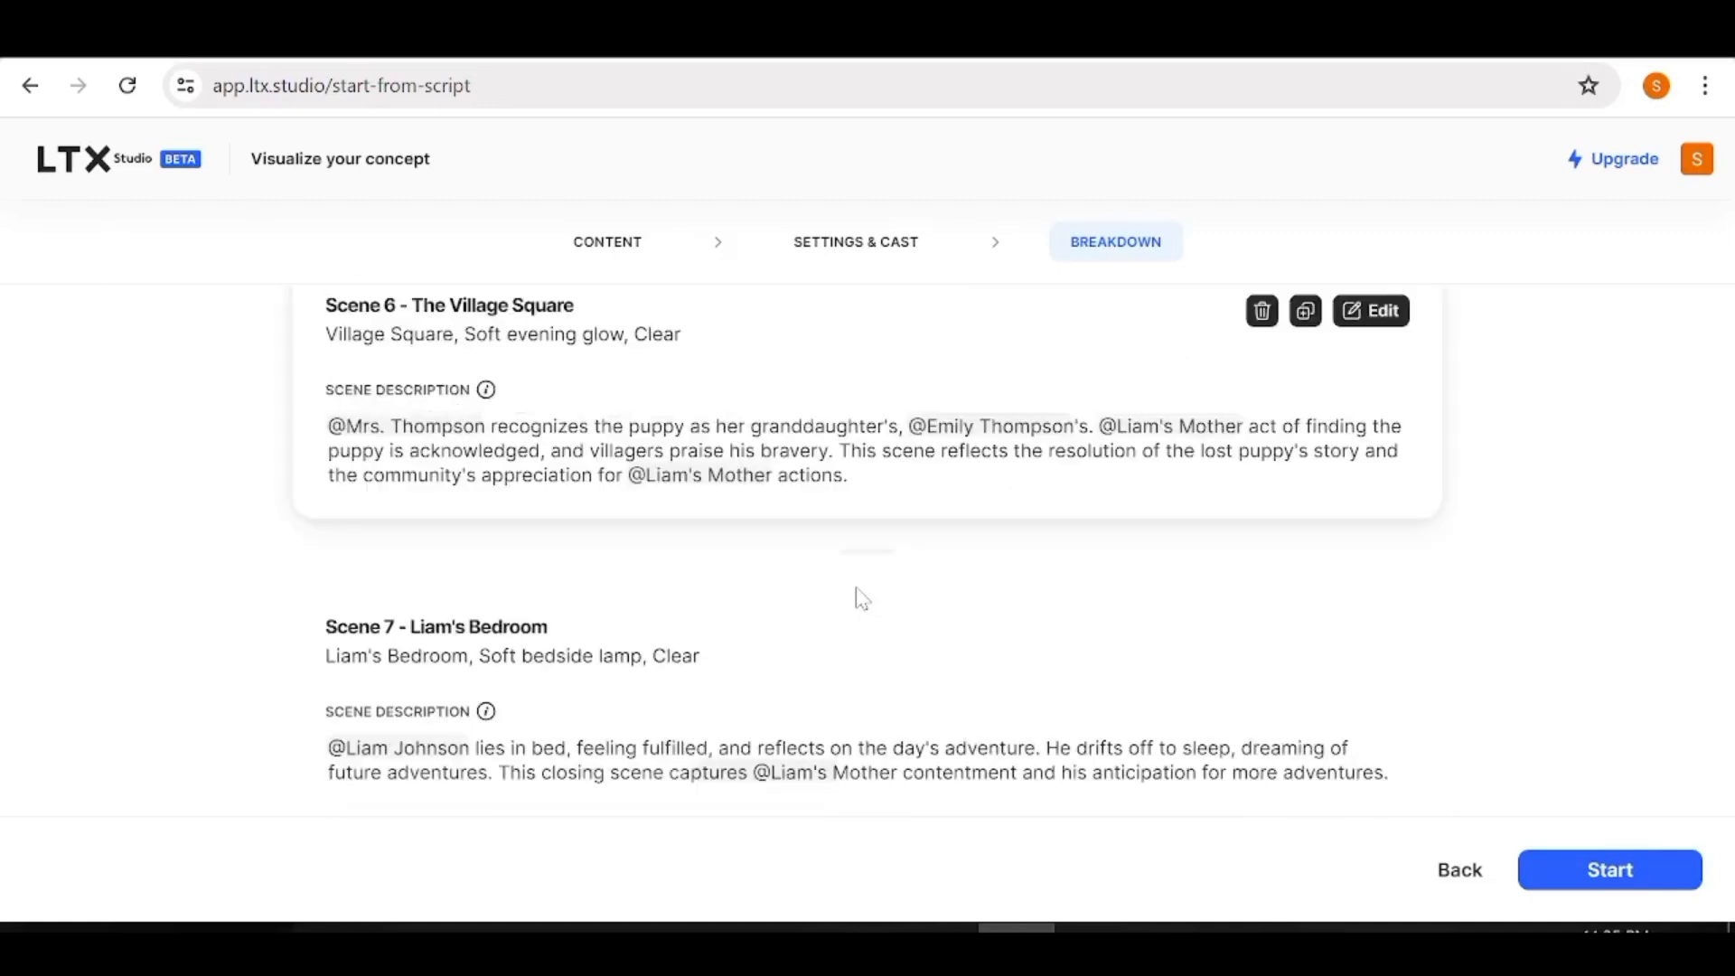
{"action": "scroll", "coordinate": [863, 599], "scroll_direction": "down", "scroll_amount": 2}
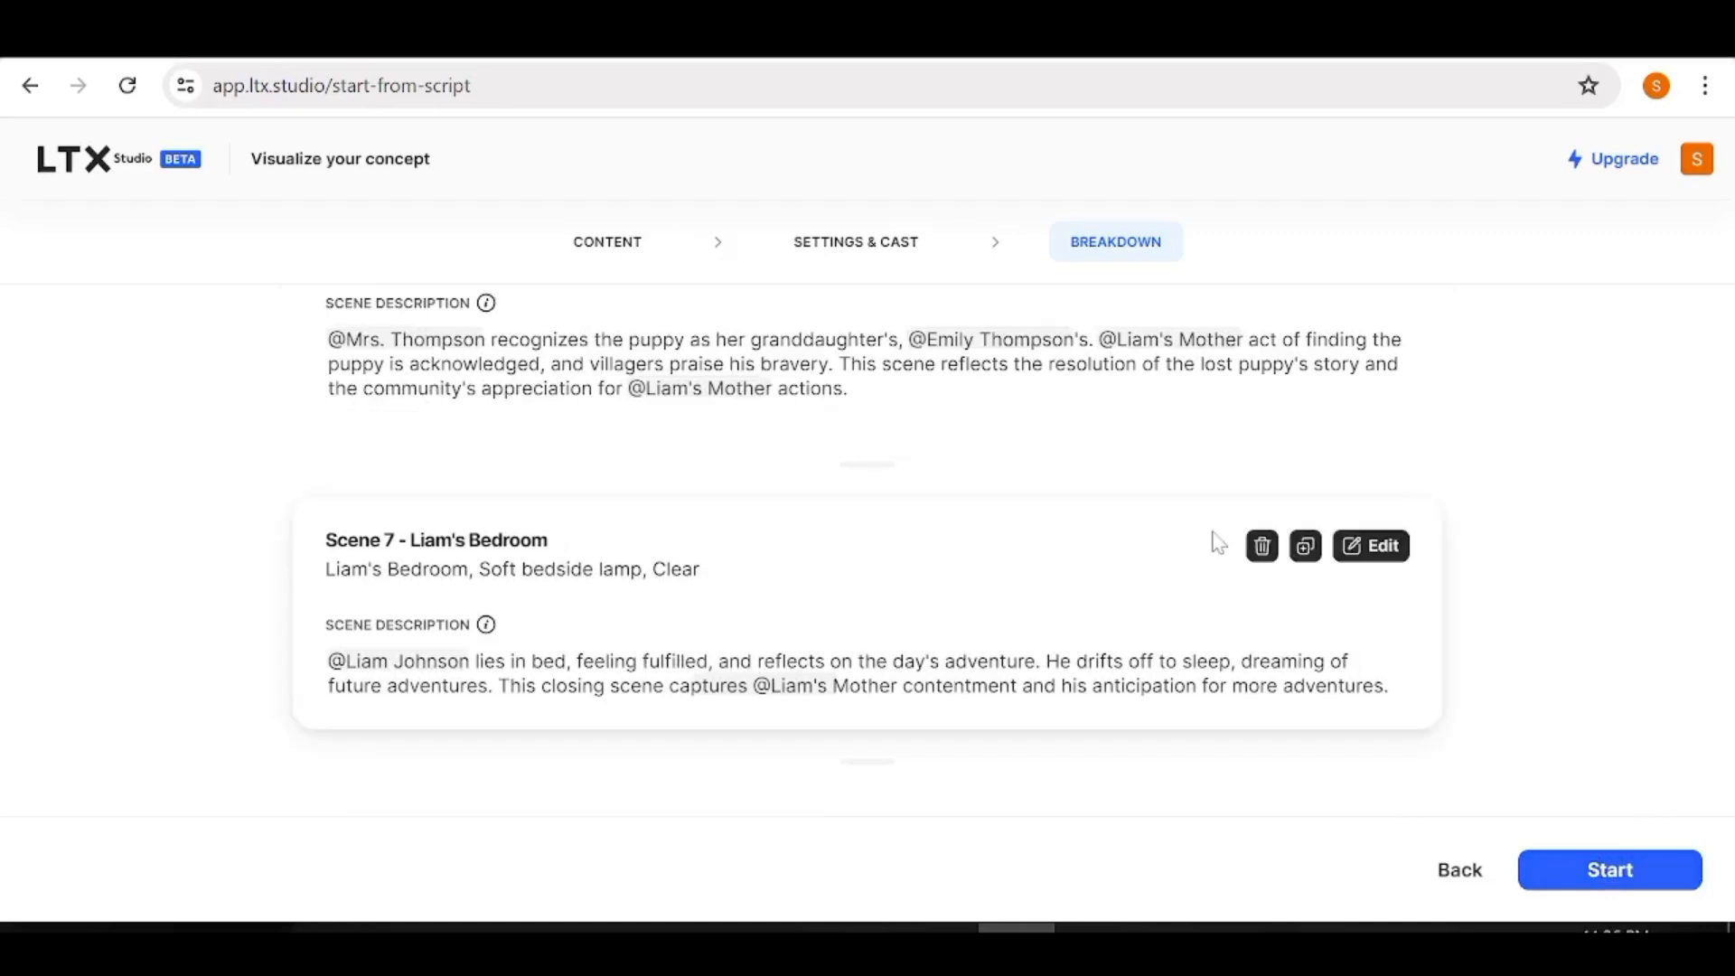
{"action": "left_click", "coordinate": [1395, 555]}
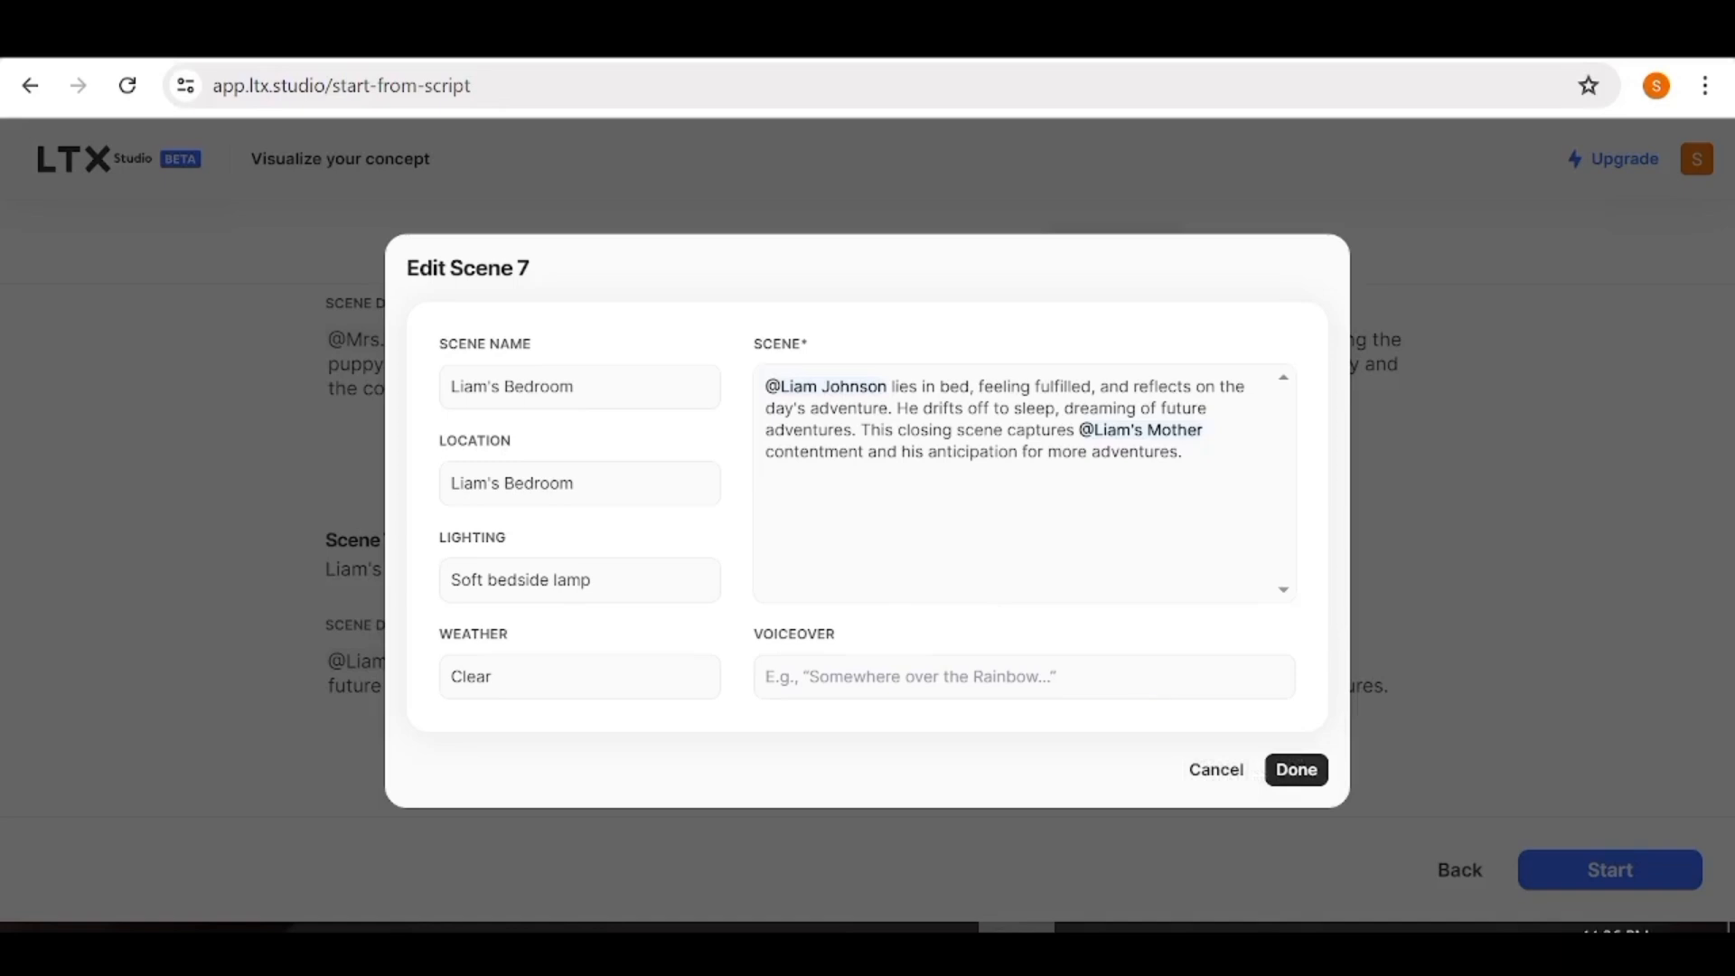
{"action": "left_click", "coordinate": [913, 677]}
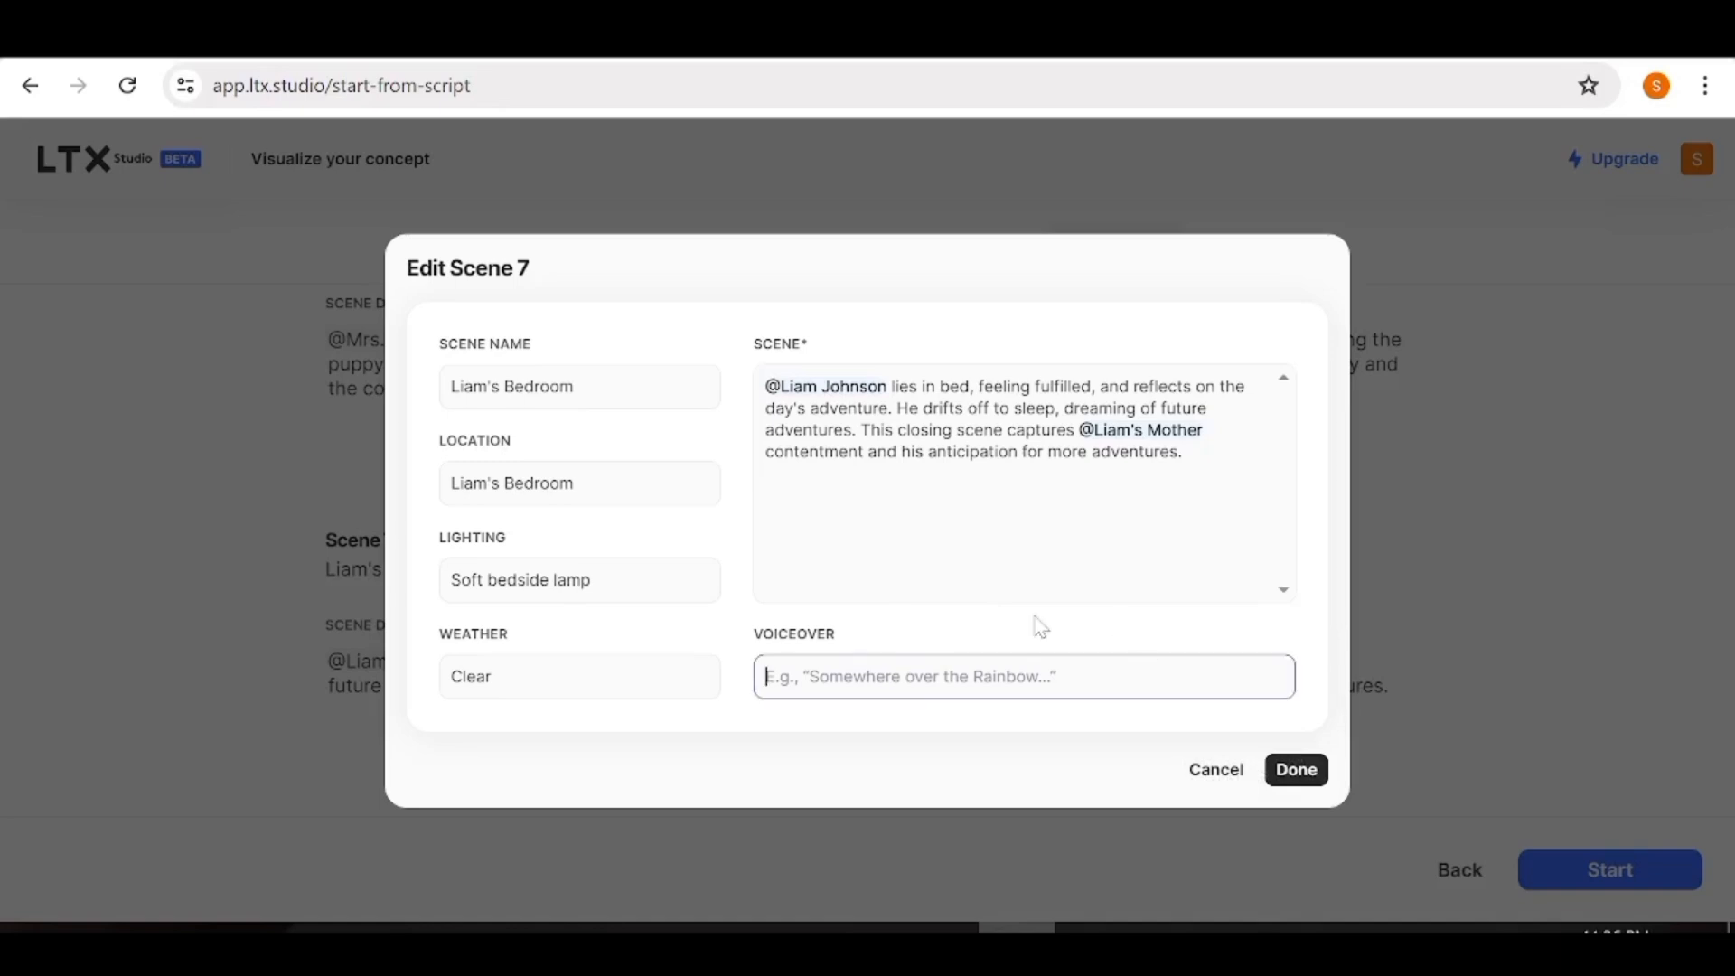
{"action": "left_click", "coordinate": [1211, 784]}
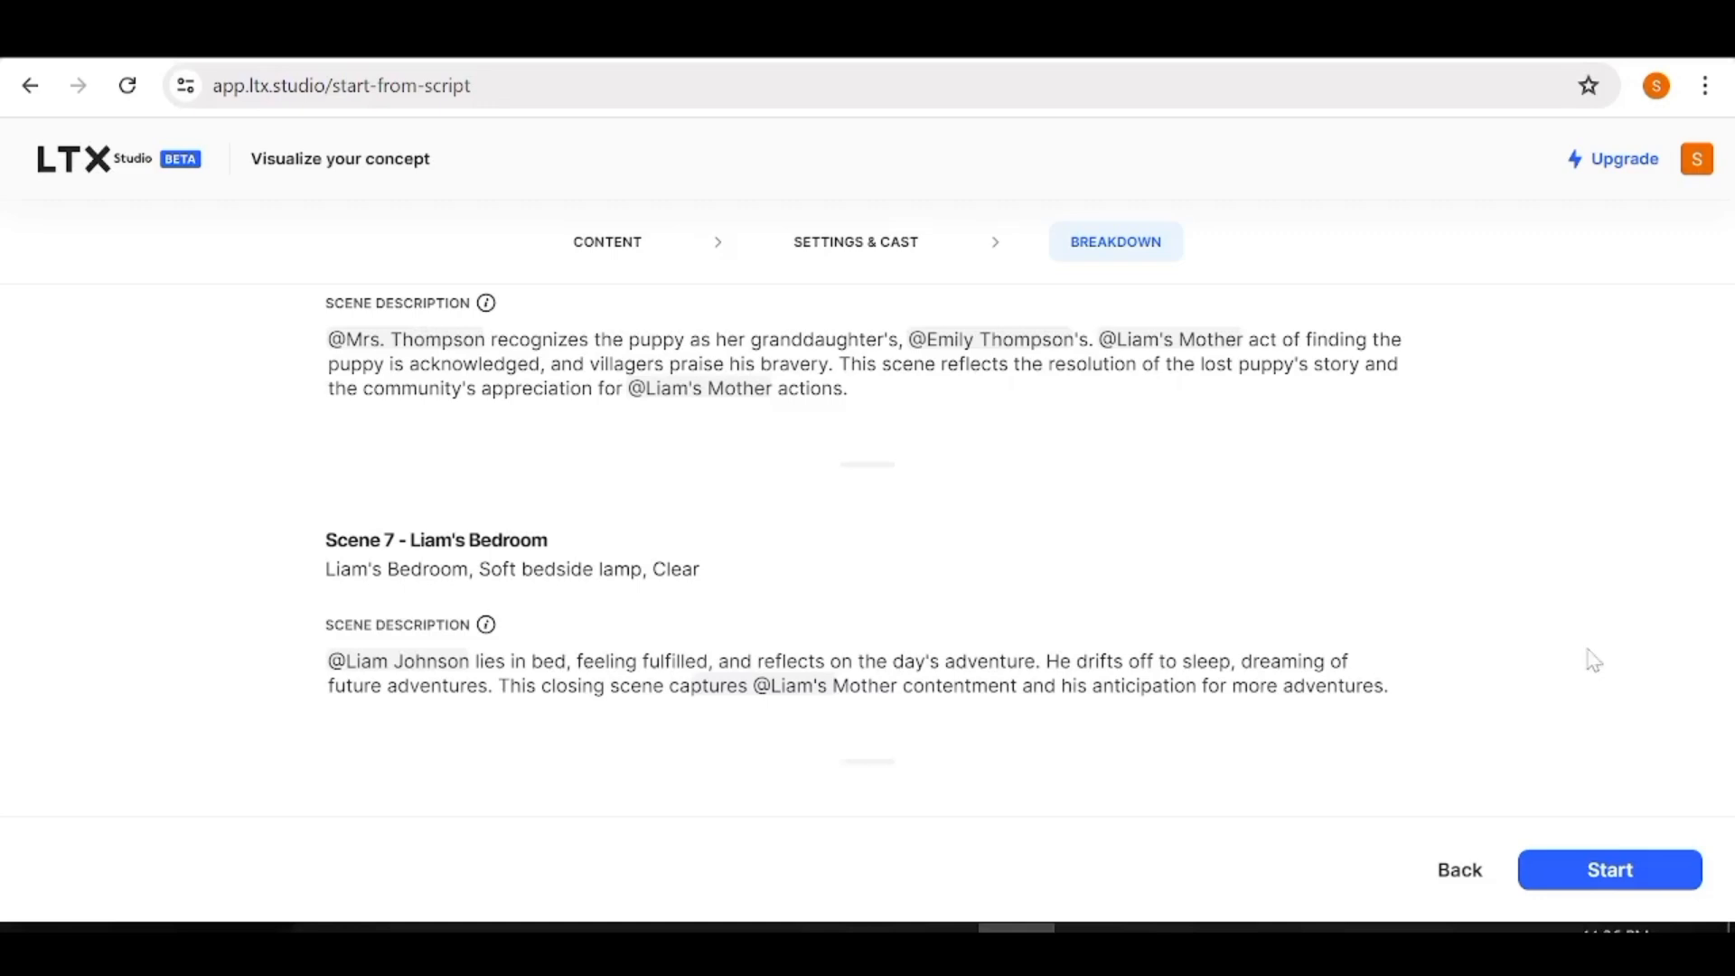
Start the storyboard from the scene breakdown and open the project settings.
{"action": "scroll", "coordinate": [1594, 661], "scroll_direction": "up", "scroll_amount": 6}
{"action": "left_click", "coordinate": [1641, 872]}
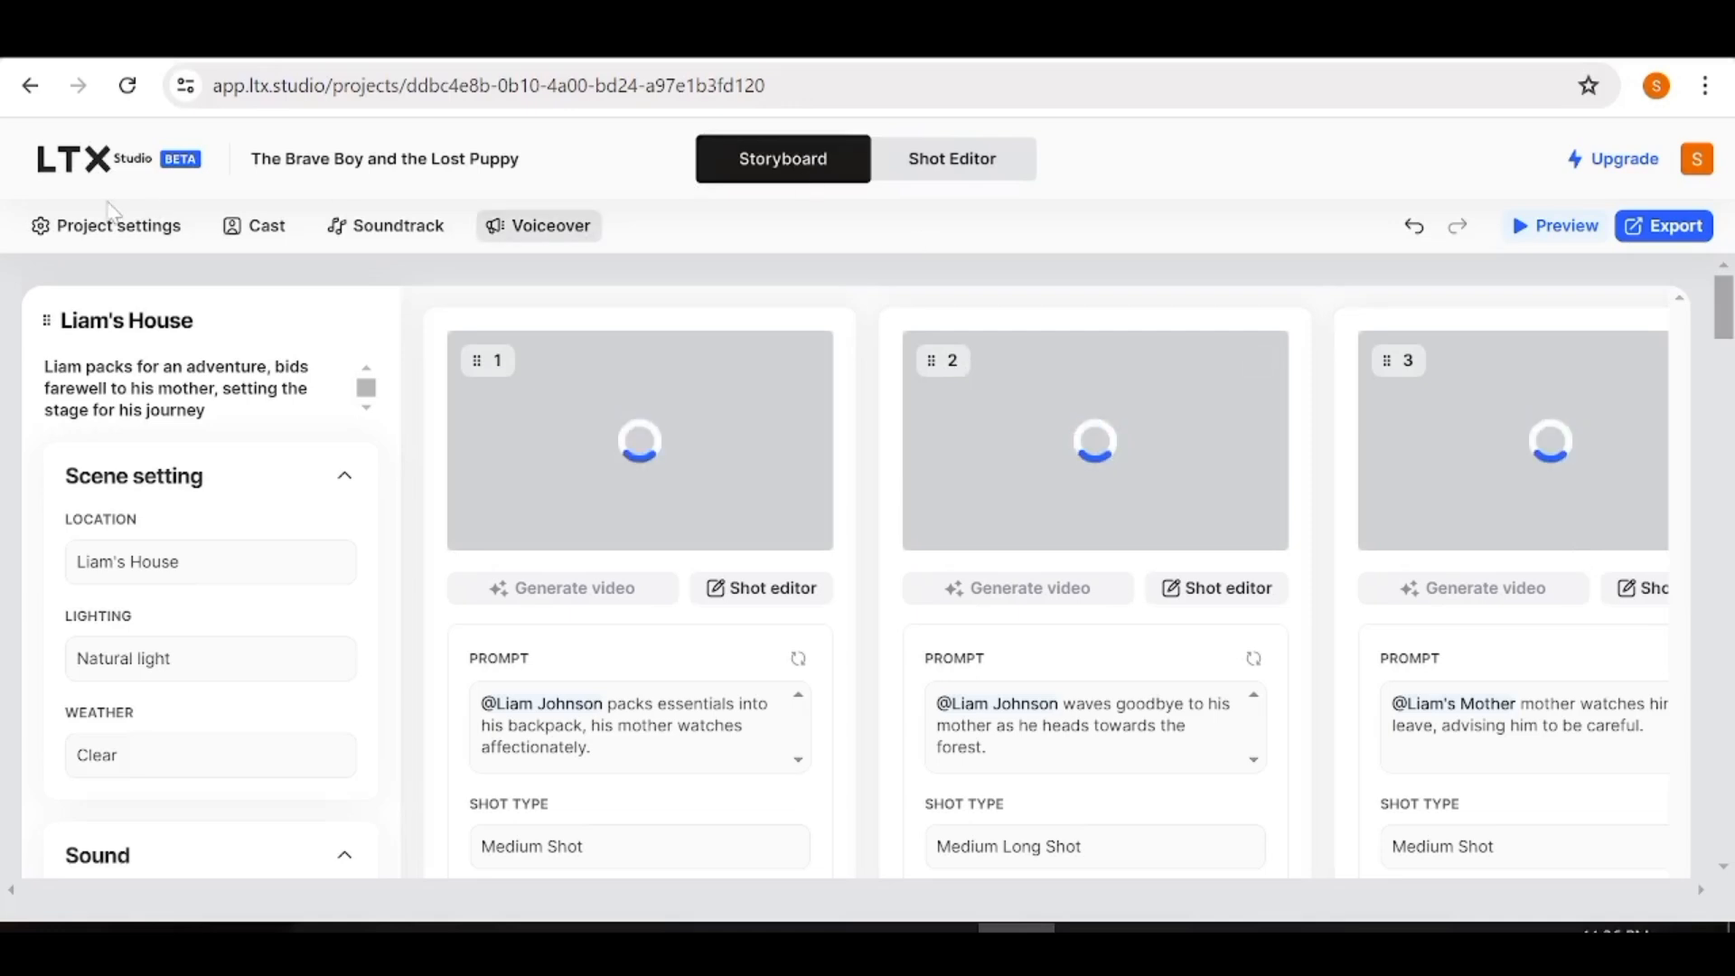
{"action": "left_click", "coordinate": [105, 237]}
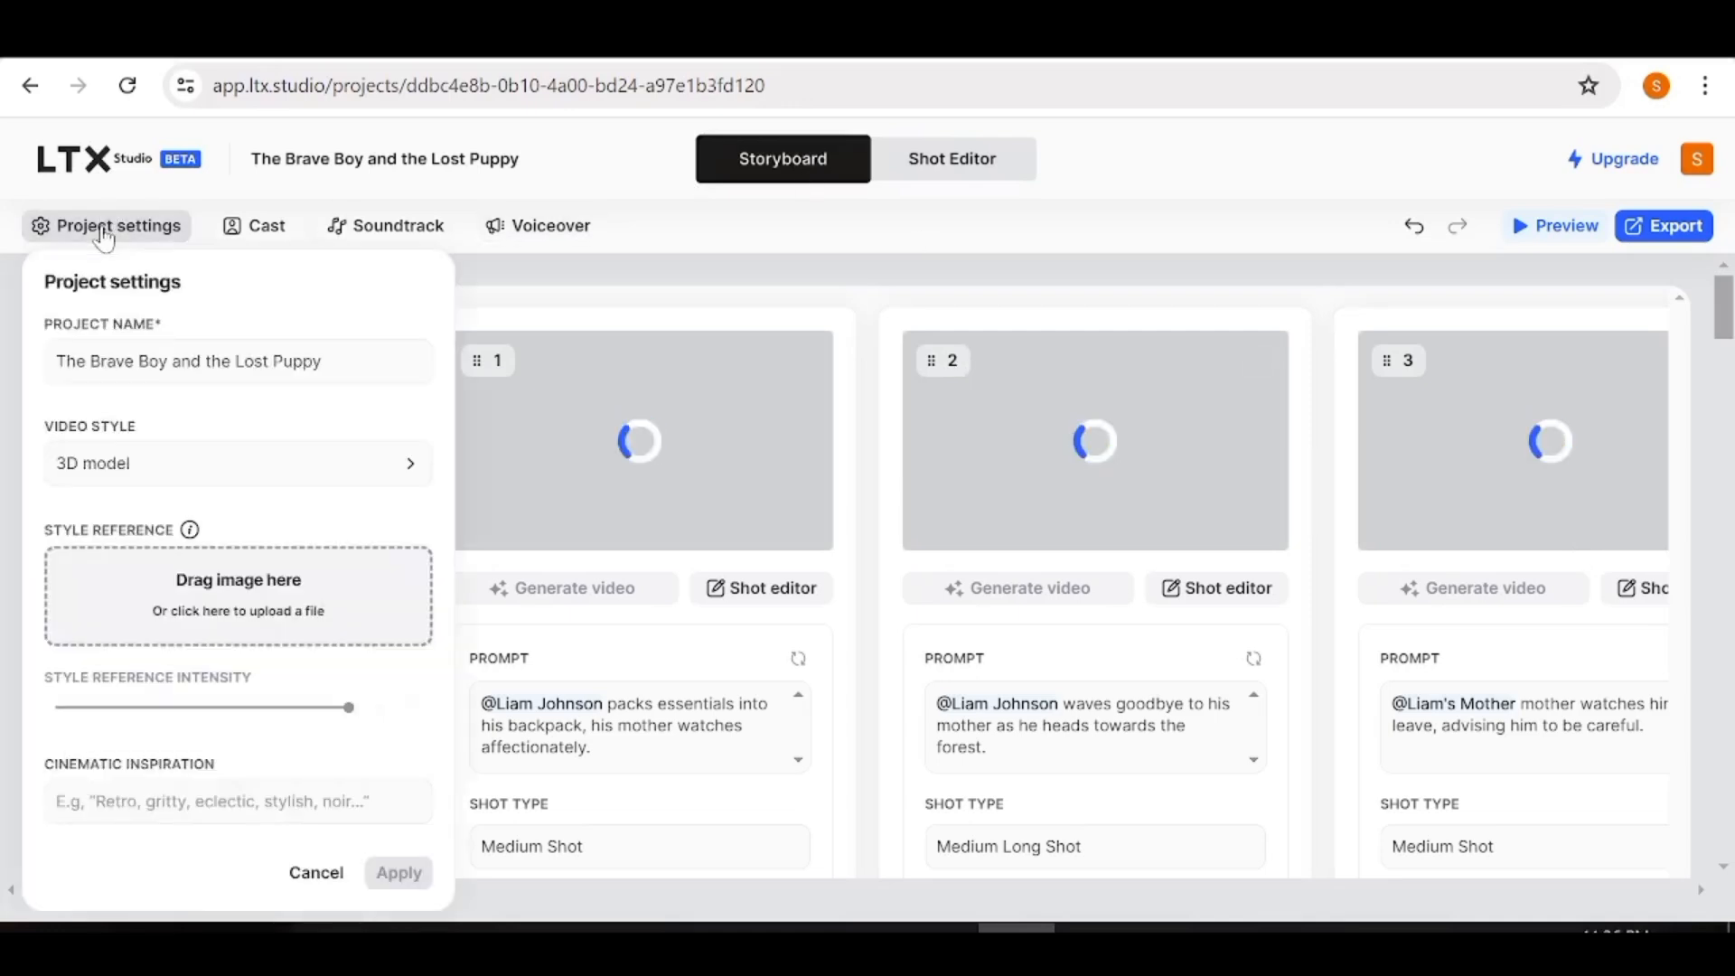
Look over the project's cast, soundtrack and voiceover settings without changing anything.
{"action": "left_click", "coordinate": [268, 233]}
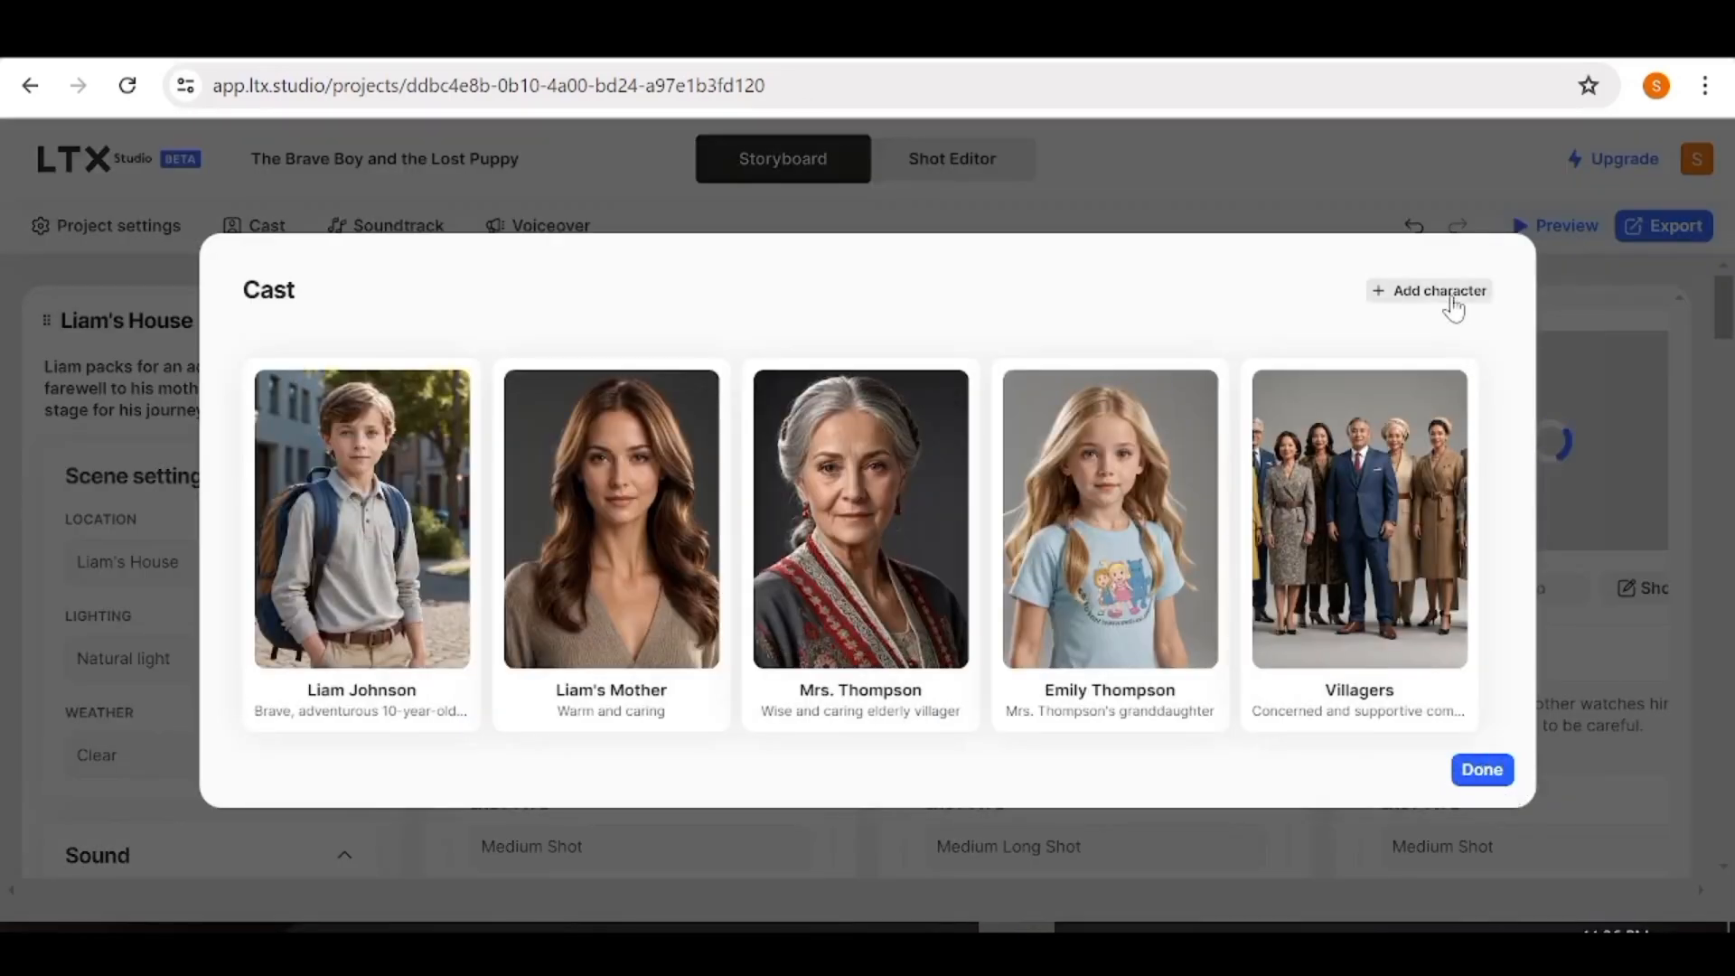
{"action": "left_click", "coordinate": [1482, 769]}
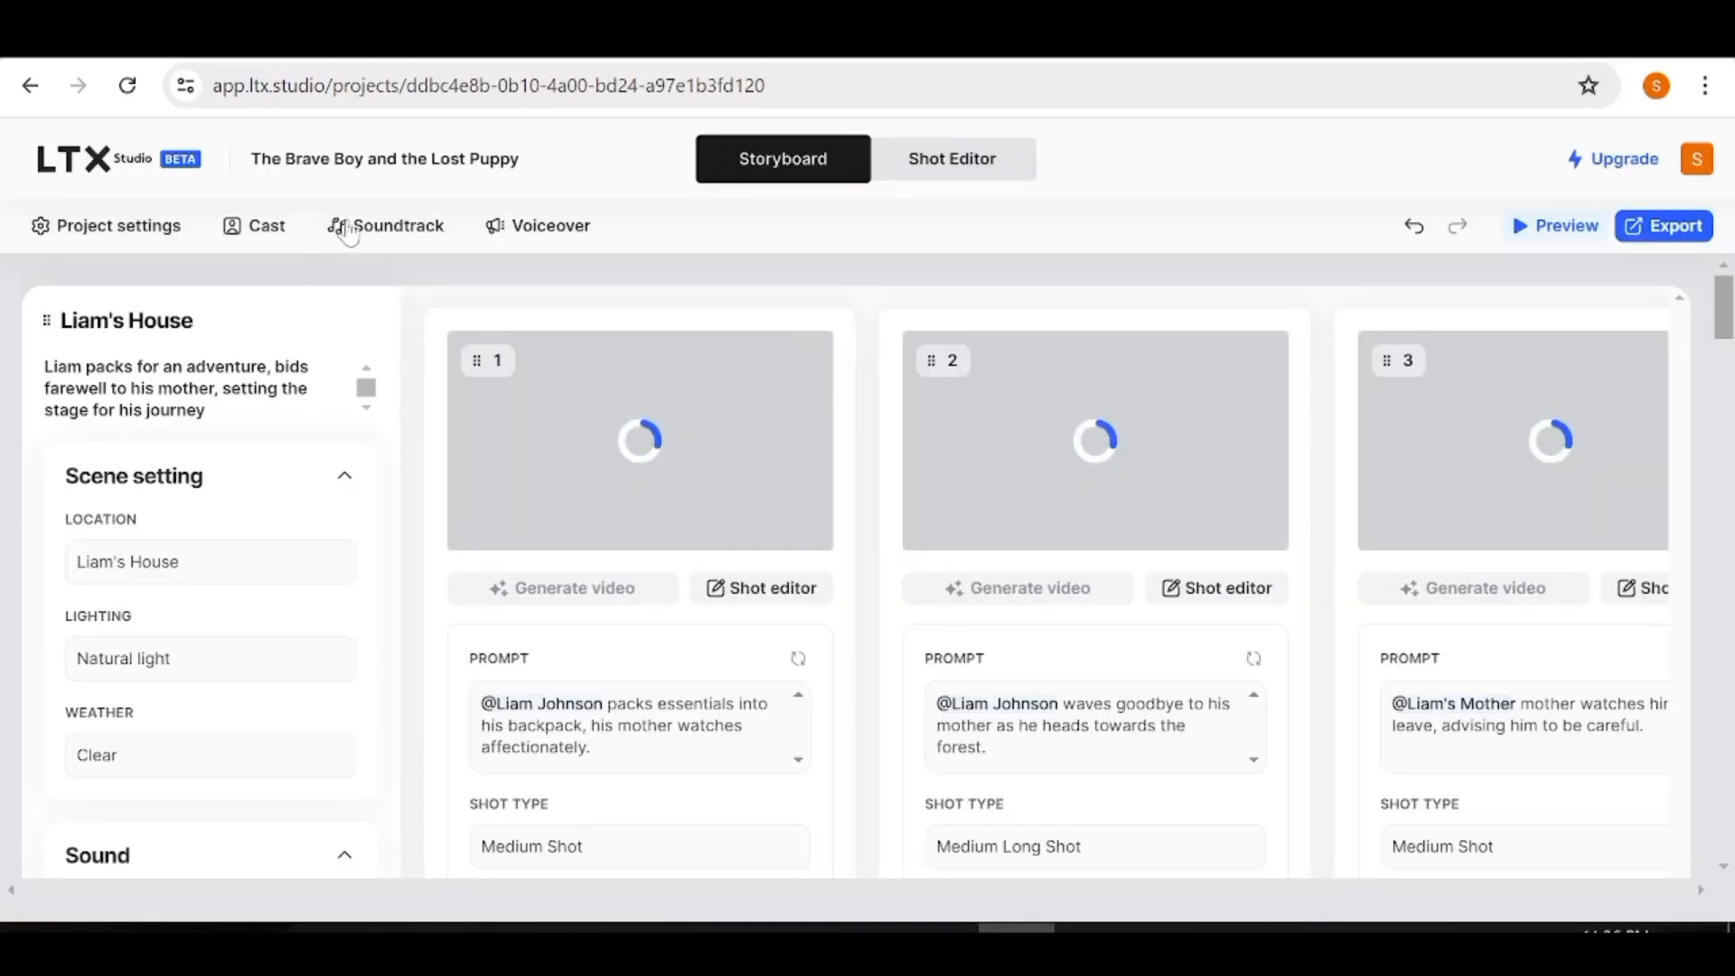
{"action": "left_click", "coordinate": [389, 228]}
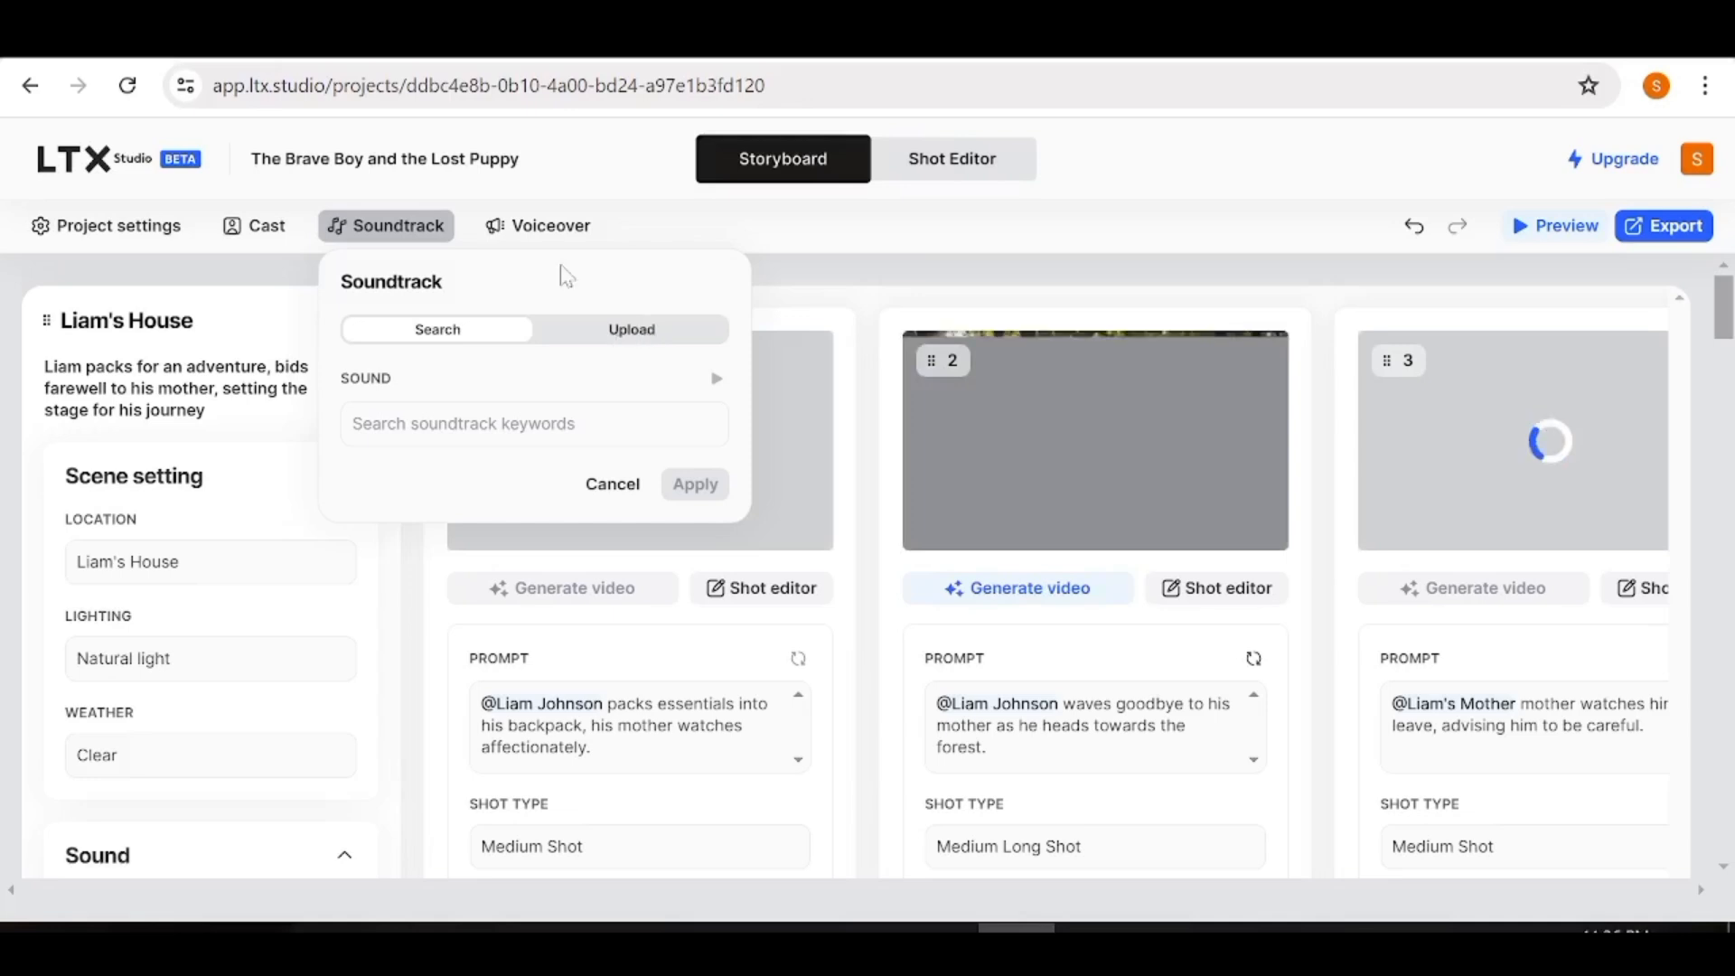
{"action": "left_click", "coordinate": [527, 231]}
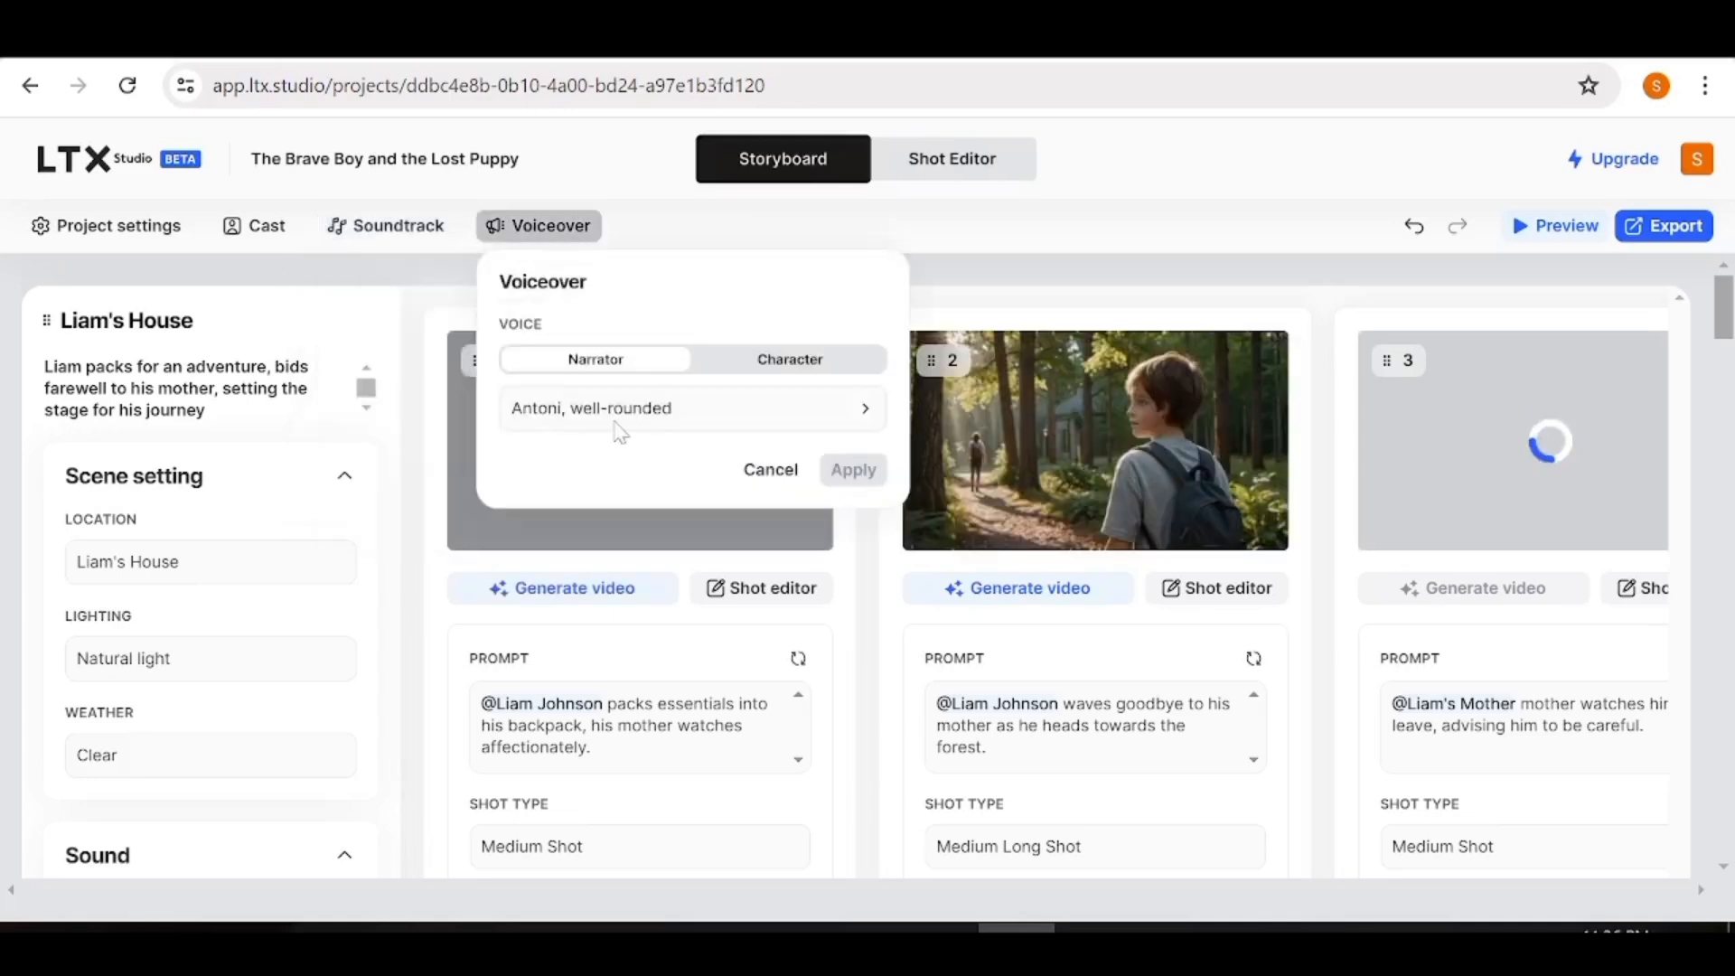
{"action": "left_click", "coordinate": [1029, 237]}
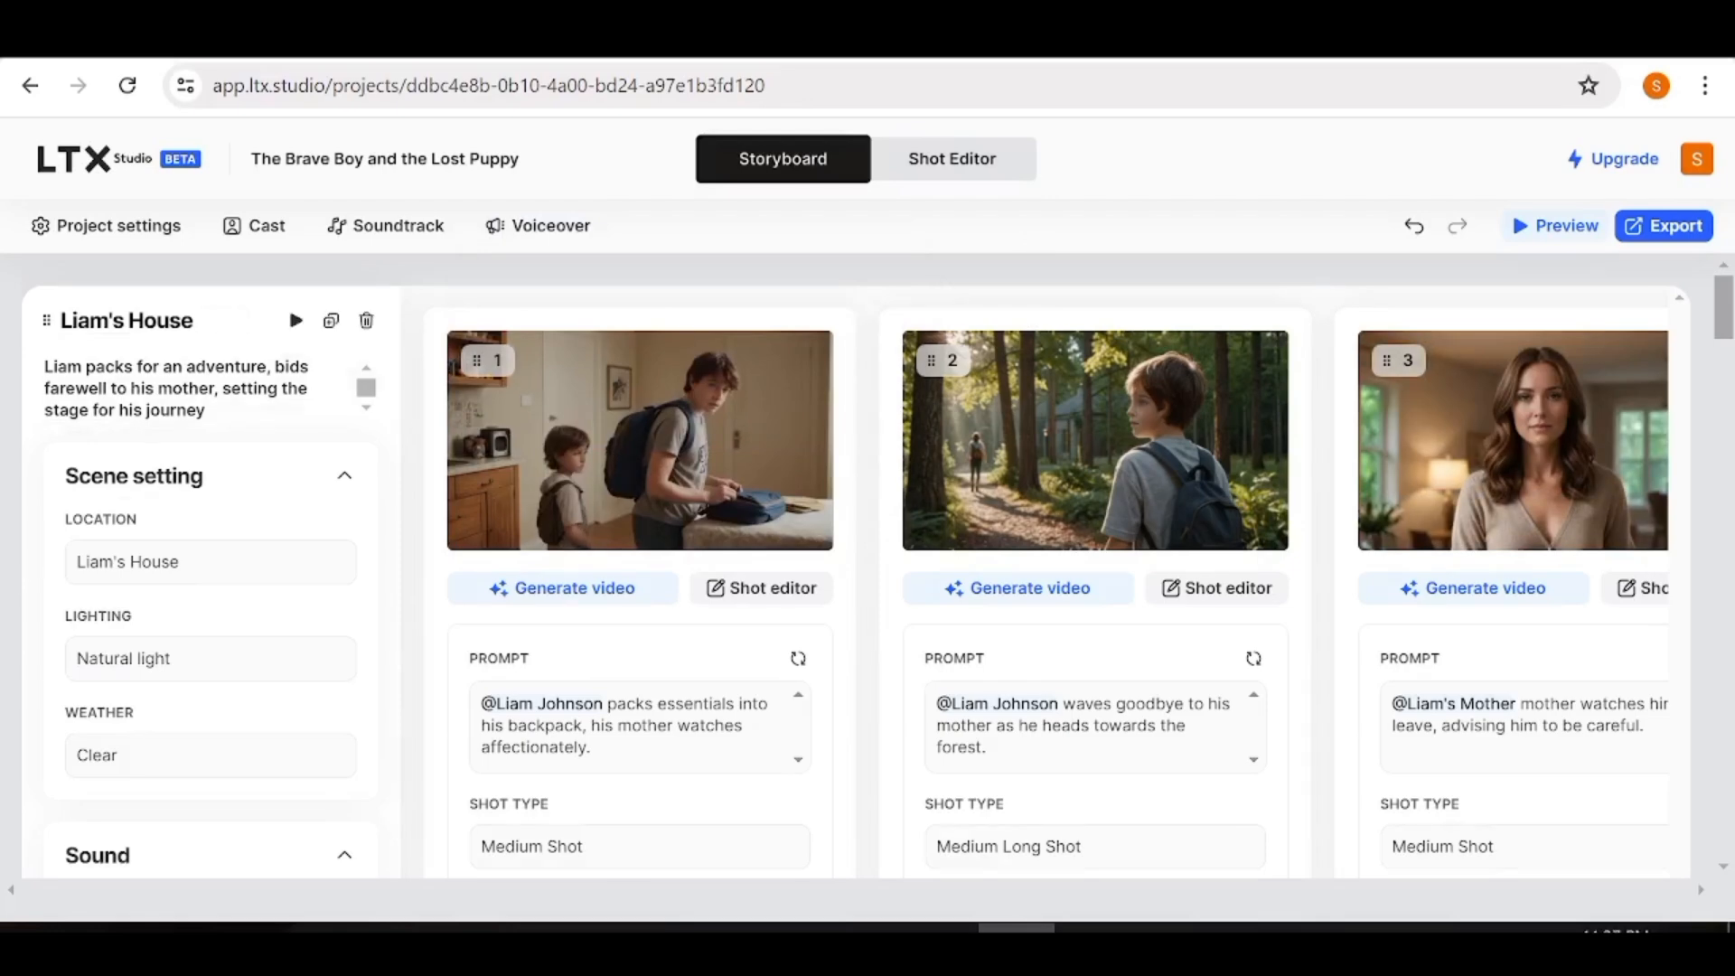
Look over the storyboard scenes and inspect the frame and motion options of the first Liam's House shot in the shot editor.
{"action": "scroll", "coordinate": [1364, 530], "scroll_direction": "down", "scroll_amount": 5}
{"action": "scroll", "coordinate": [1224, 554], "scroll_direction": "down", "scroll_amount": 10}
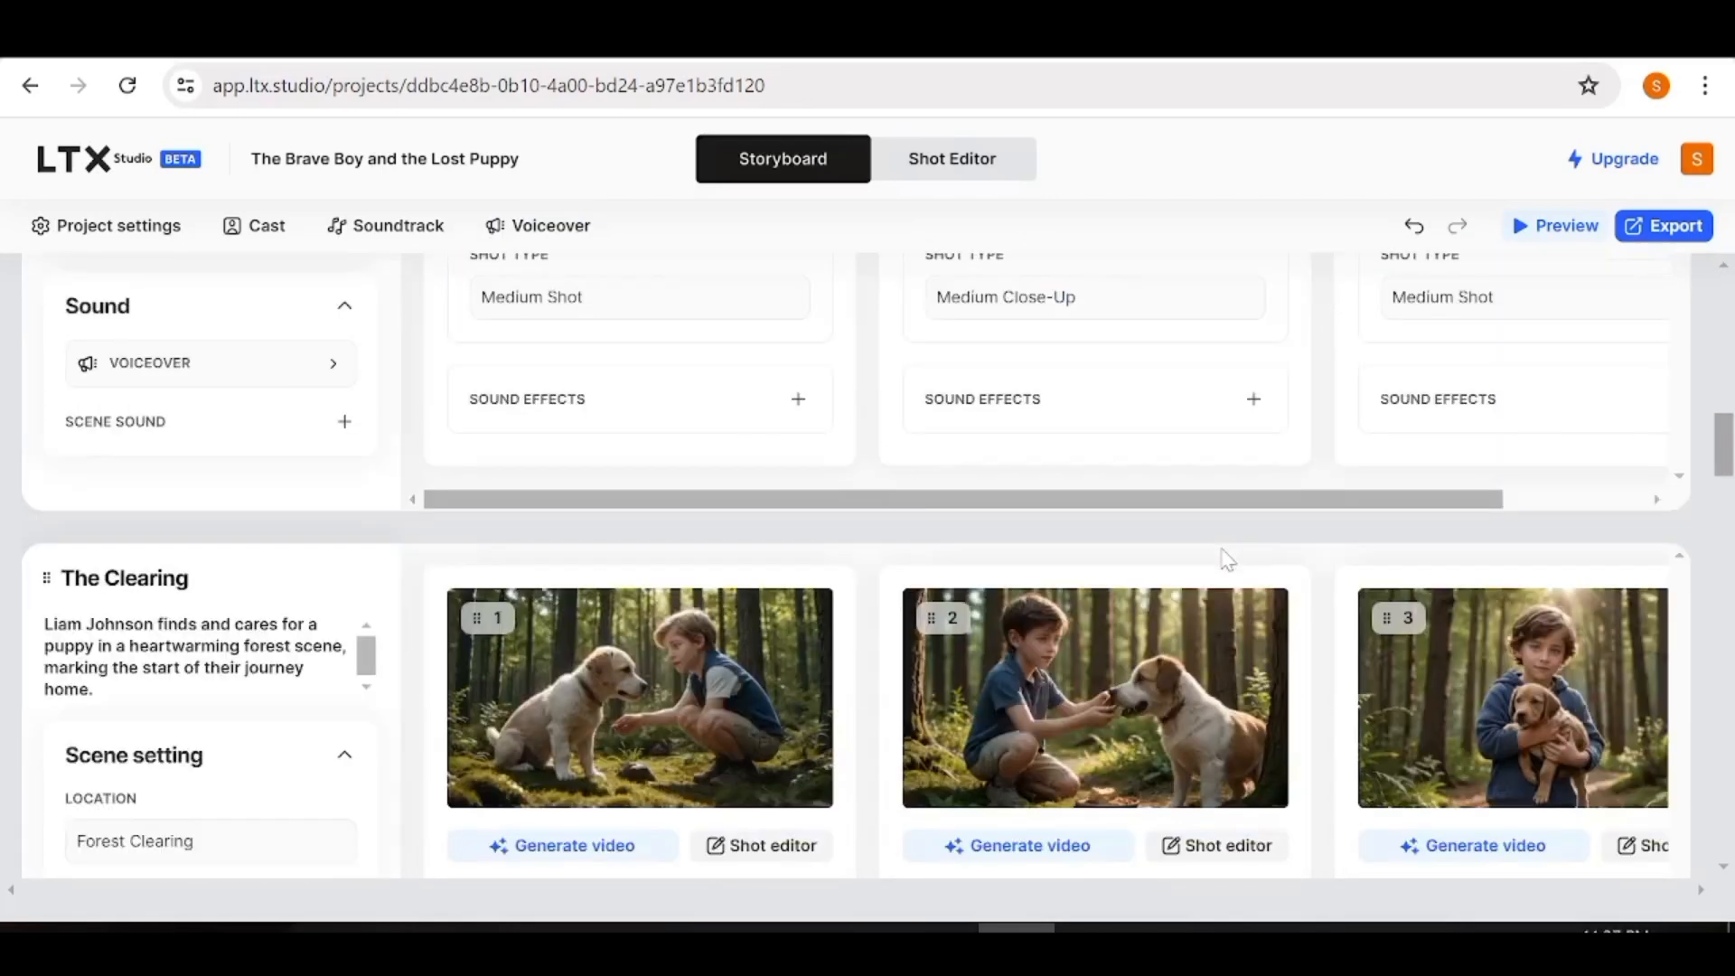
{"action": "scroll", "coordinate": [1224, 554], "scroll_direction": "up", "scroll_amount": 15}
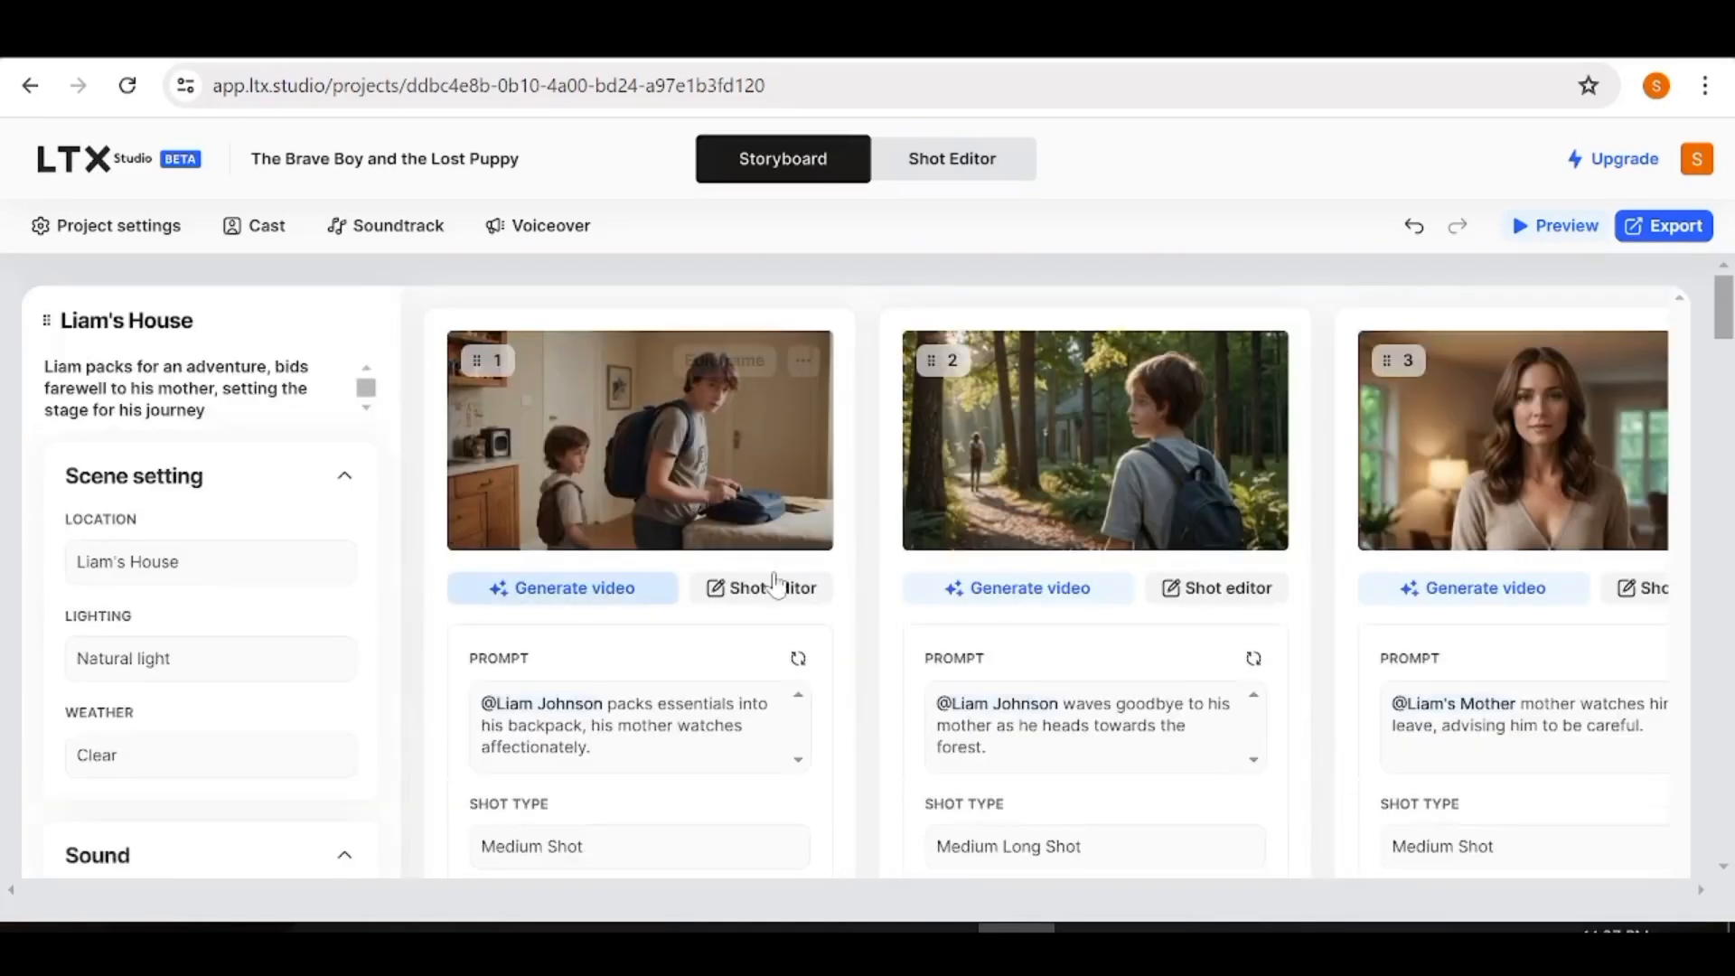
{"action": "left_click", "coordinate": [775, 586]}
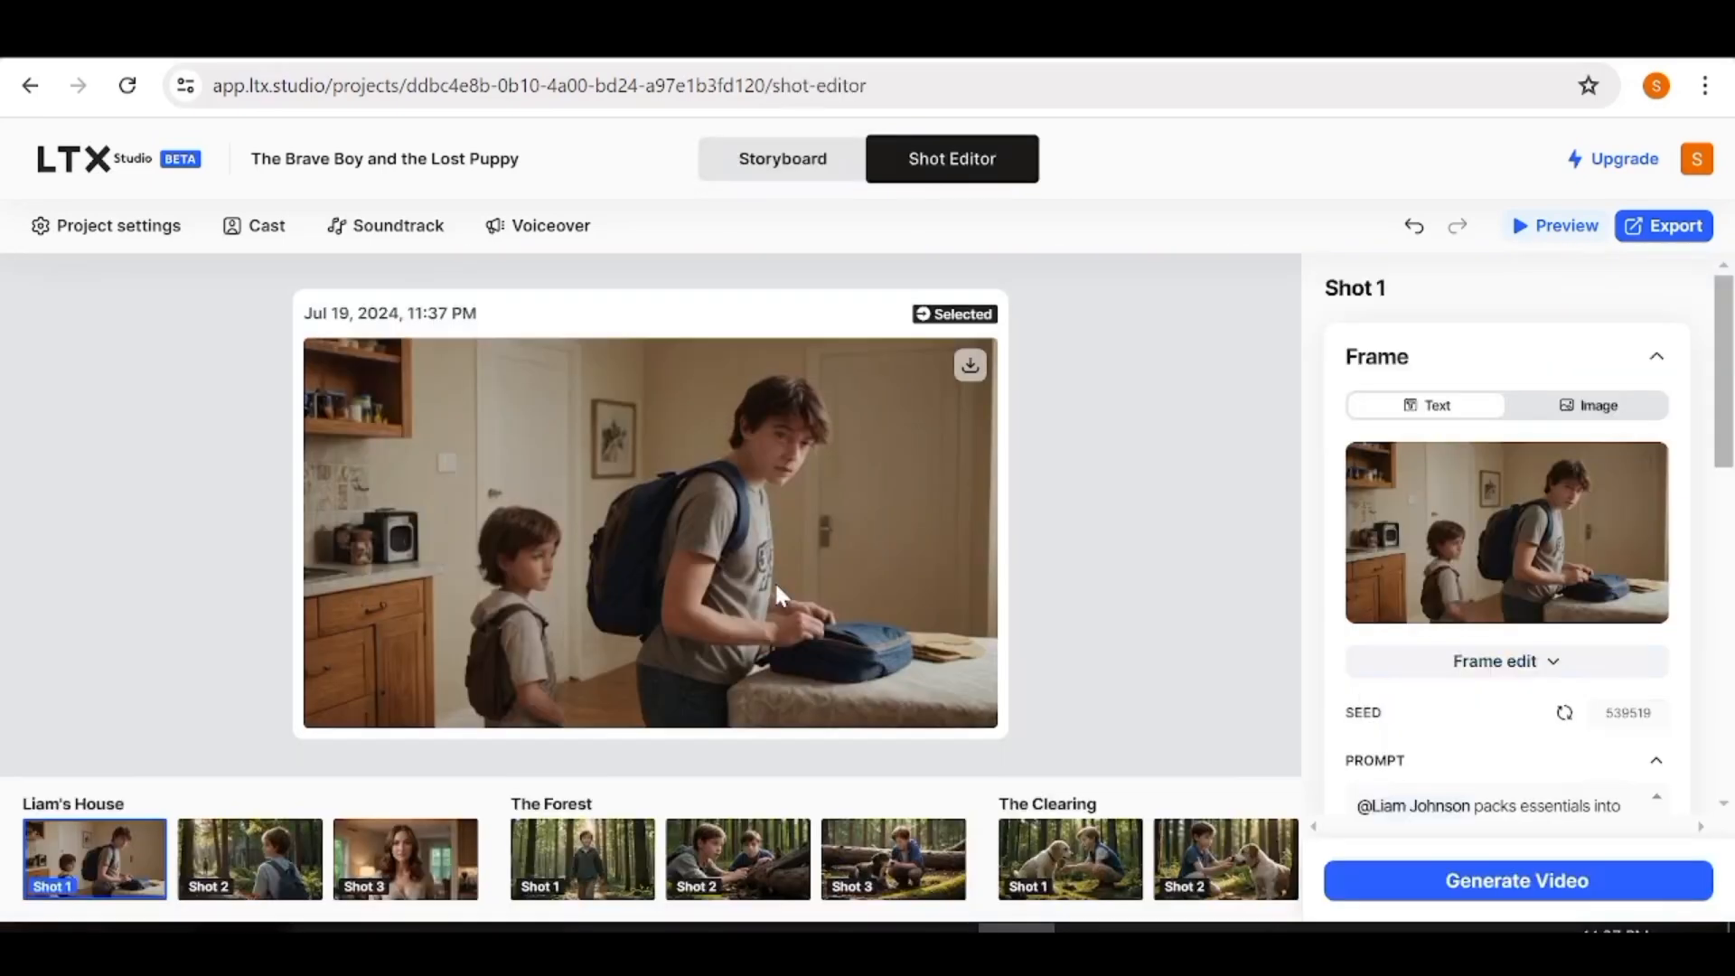
{"action": "scroll", "coordinate": [1592, 374], "scroll_direction": "down", "scroll_amount": 8}
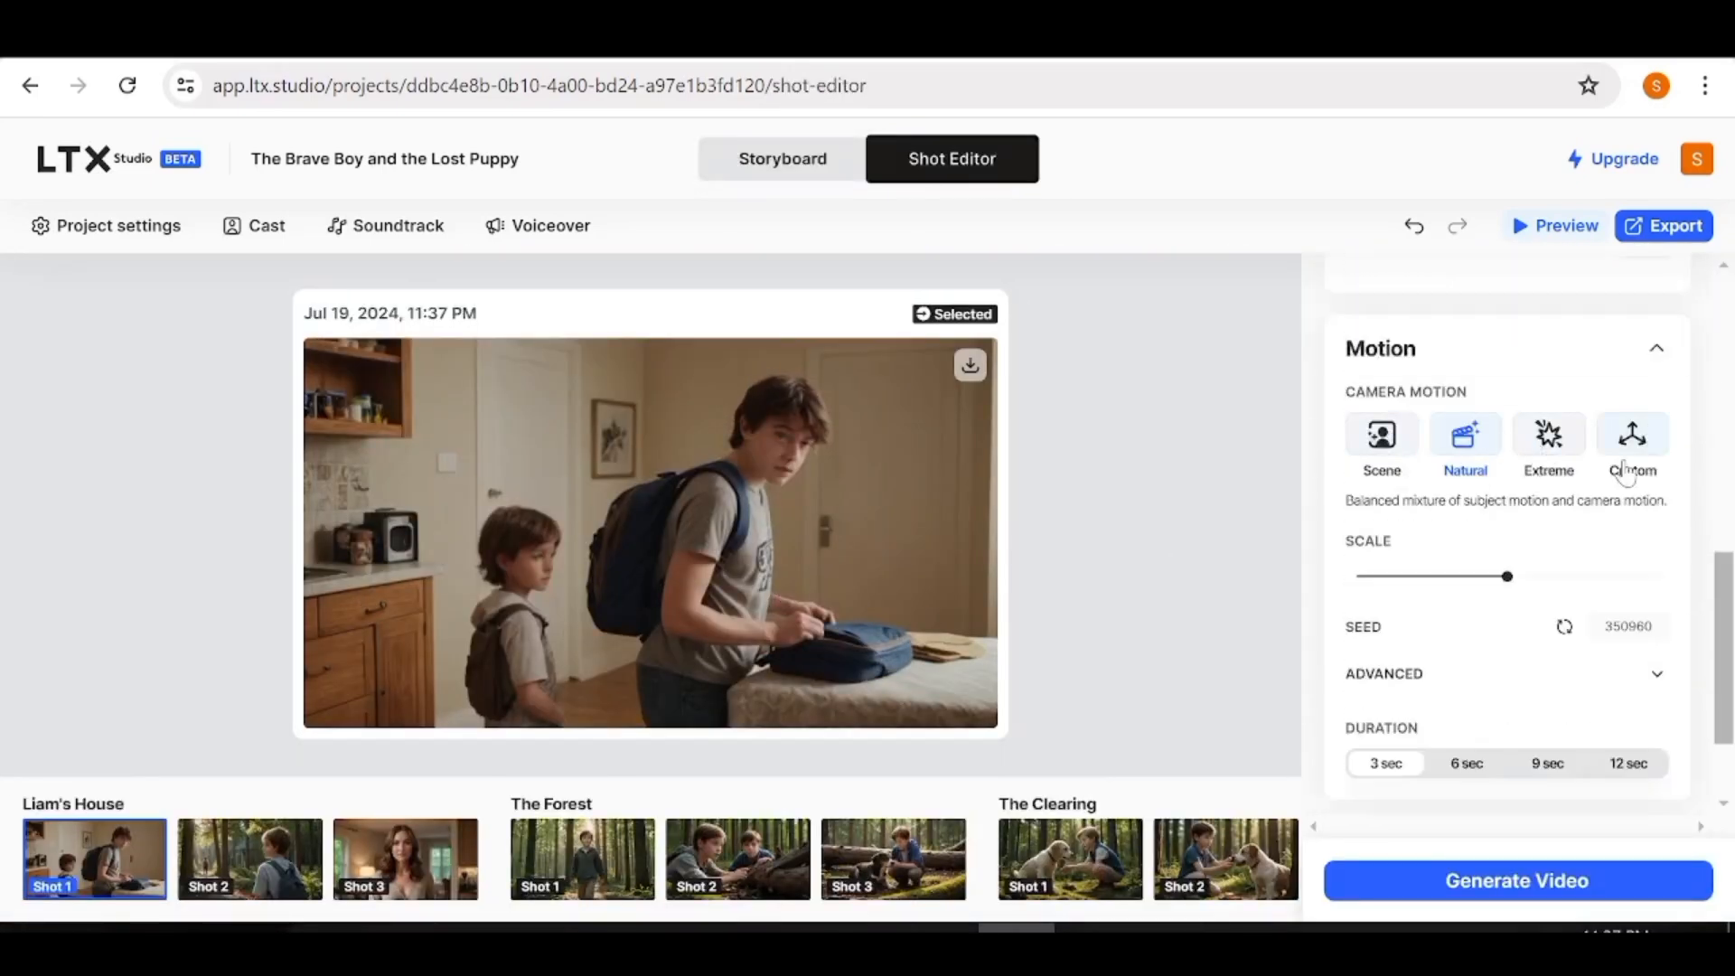
{"action": "scroll", "coordinate": [1494, 620], "scroll_direction": "down", "scroll_amount": 2}
{"action": "scroll", "coordinate": [1499, 689], "scroll_direction": "up", "scroll_amount": 10}
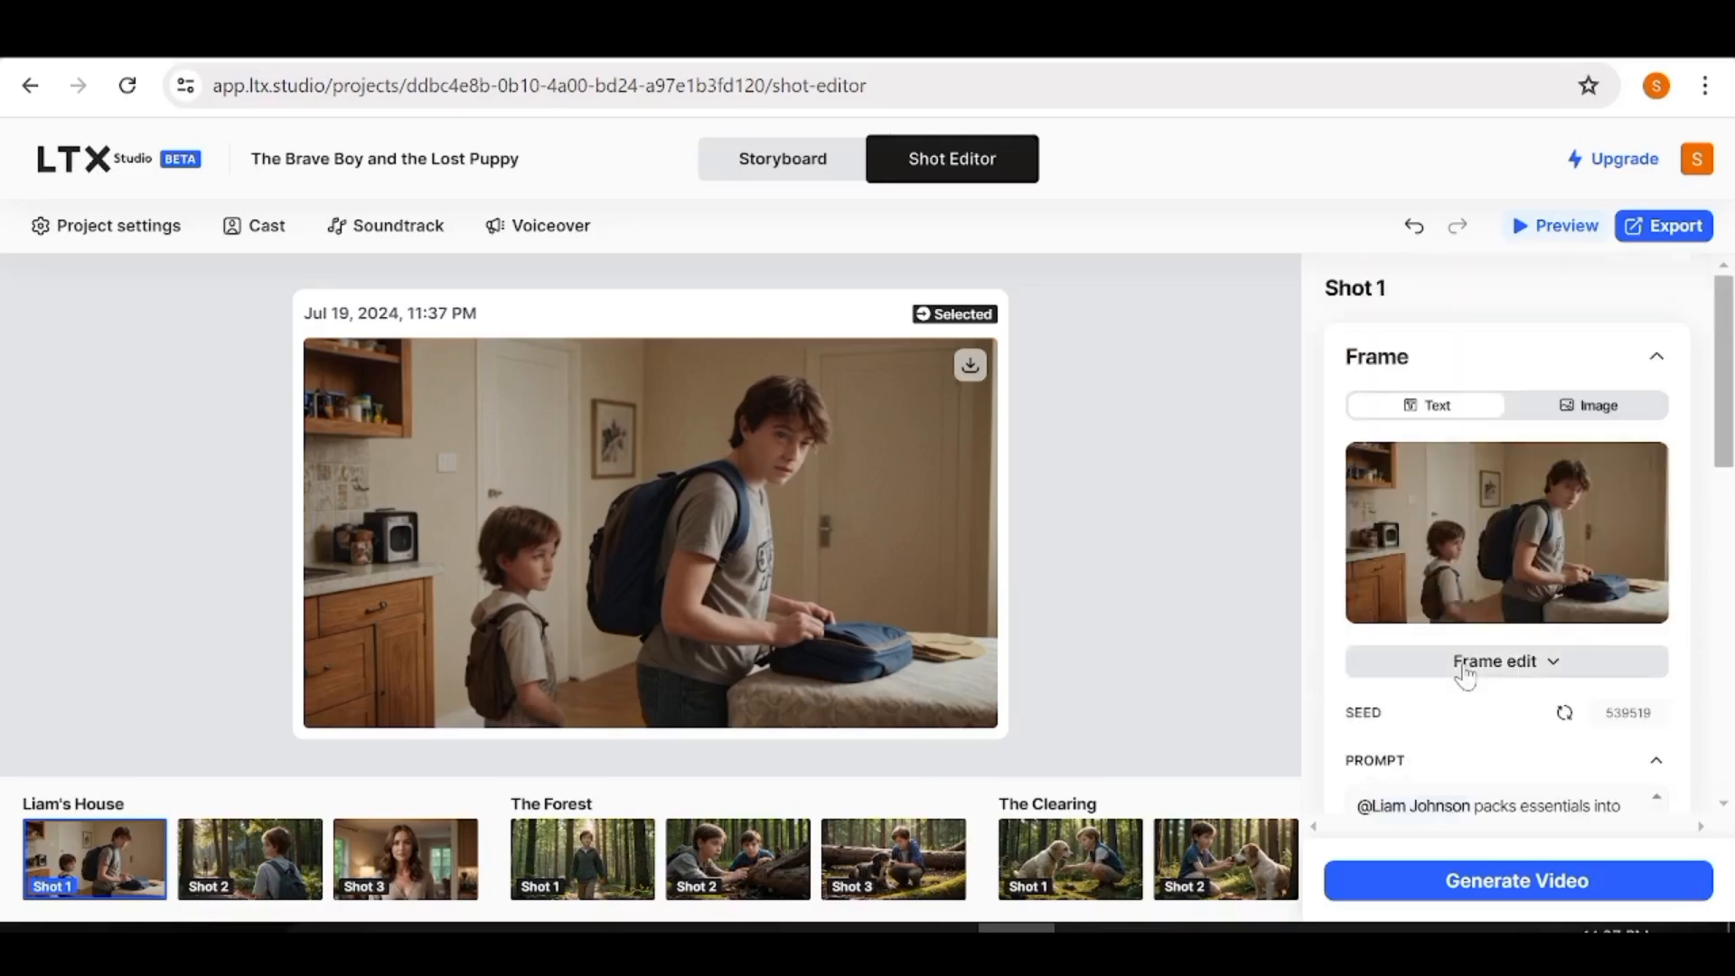
{"action": "left_click", "coordinate": [1464, 664]}
{"action": "left_click", "coordinate": [1202, 586]}
{"action": "left_click", "coordinate": [777, 164]}
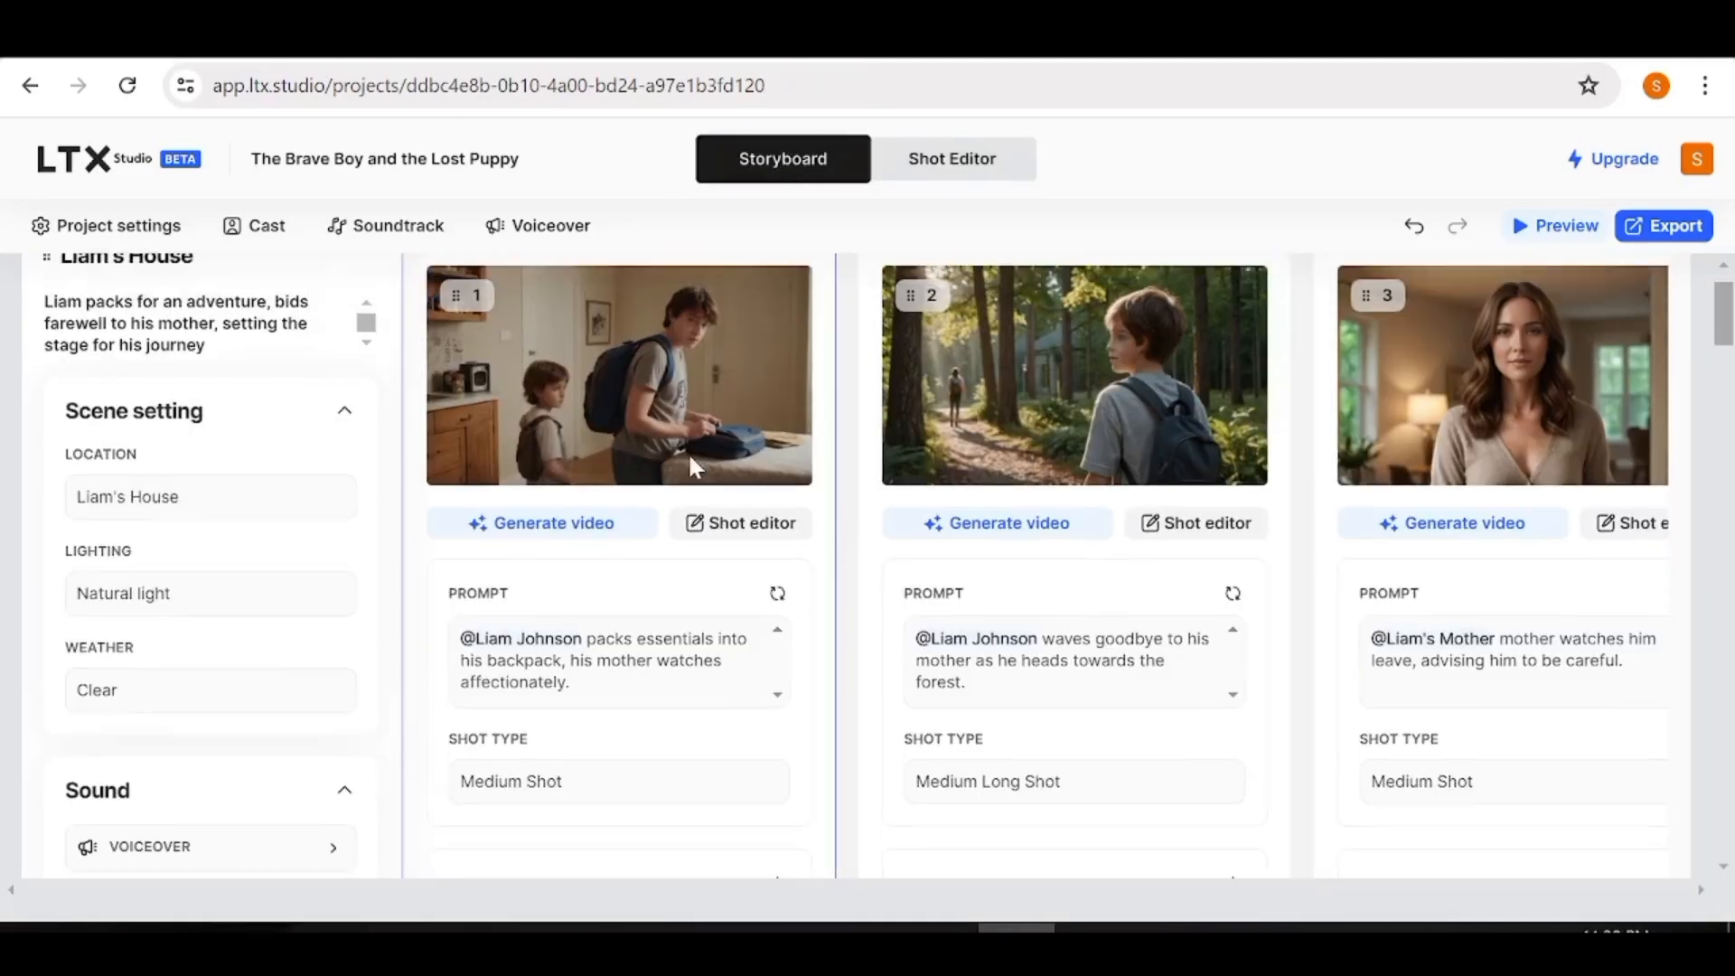
Keep Medium Shot as the shot type of the first Liam's House shot and regenerate its image twice.
{"action": "scroll", "coordinate": [694, 467], "scroll_direction": "down", "scroll_amount": 1}
{"action": "left_click", "coordinate": [637, 714]}
{"action": "scroll", "coordinate": [690, 811], "scroll_direction": "down", "scroll_amount": 4}
{"action": "scroll", "coordinate": [560, 795], "scroll_direction": "up", "scroll_amount": 4}
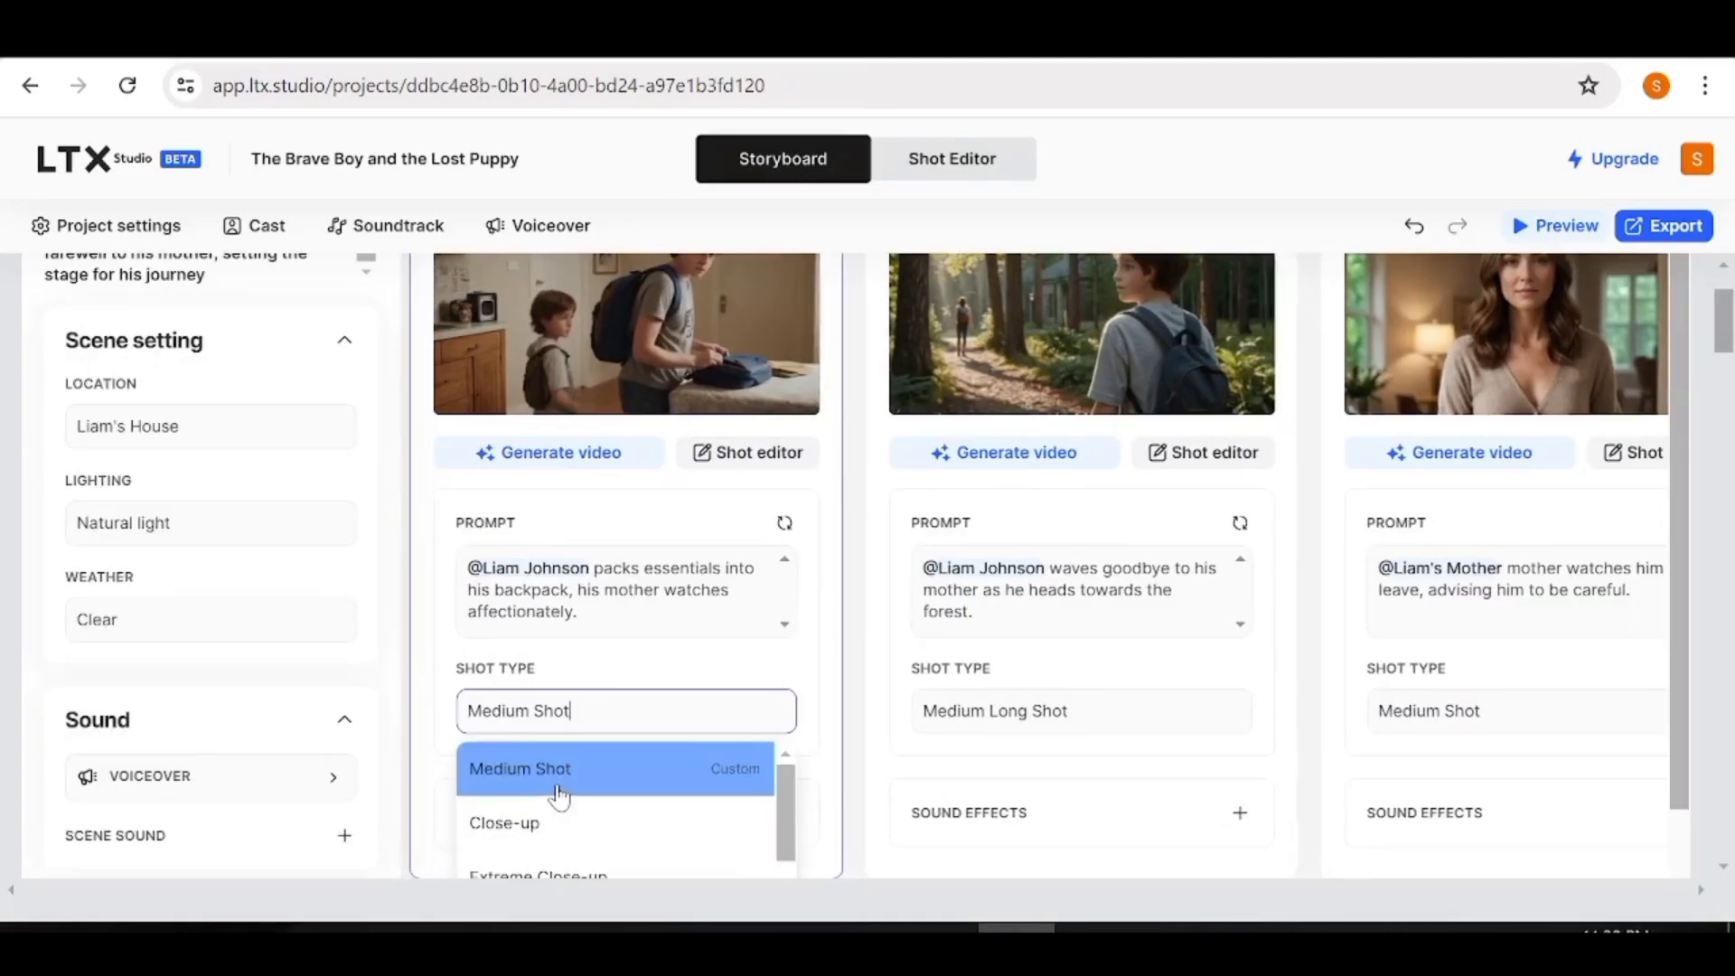
{"action": "left_click", "coordinate": [560, 797]}
{"action": "scroll", "coordinate": [658, 524], "scroll_direction": "up", "scroll_amount": 2}
{"action": "left_click", "coordinate": [785, 658]}
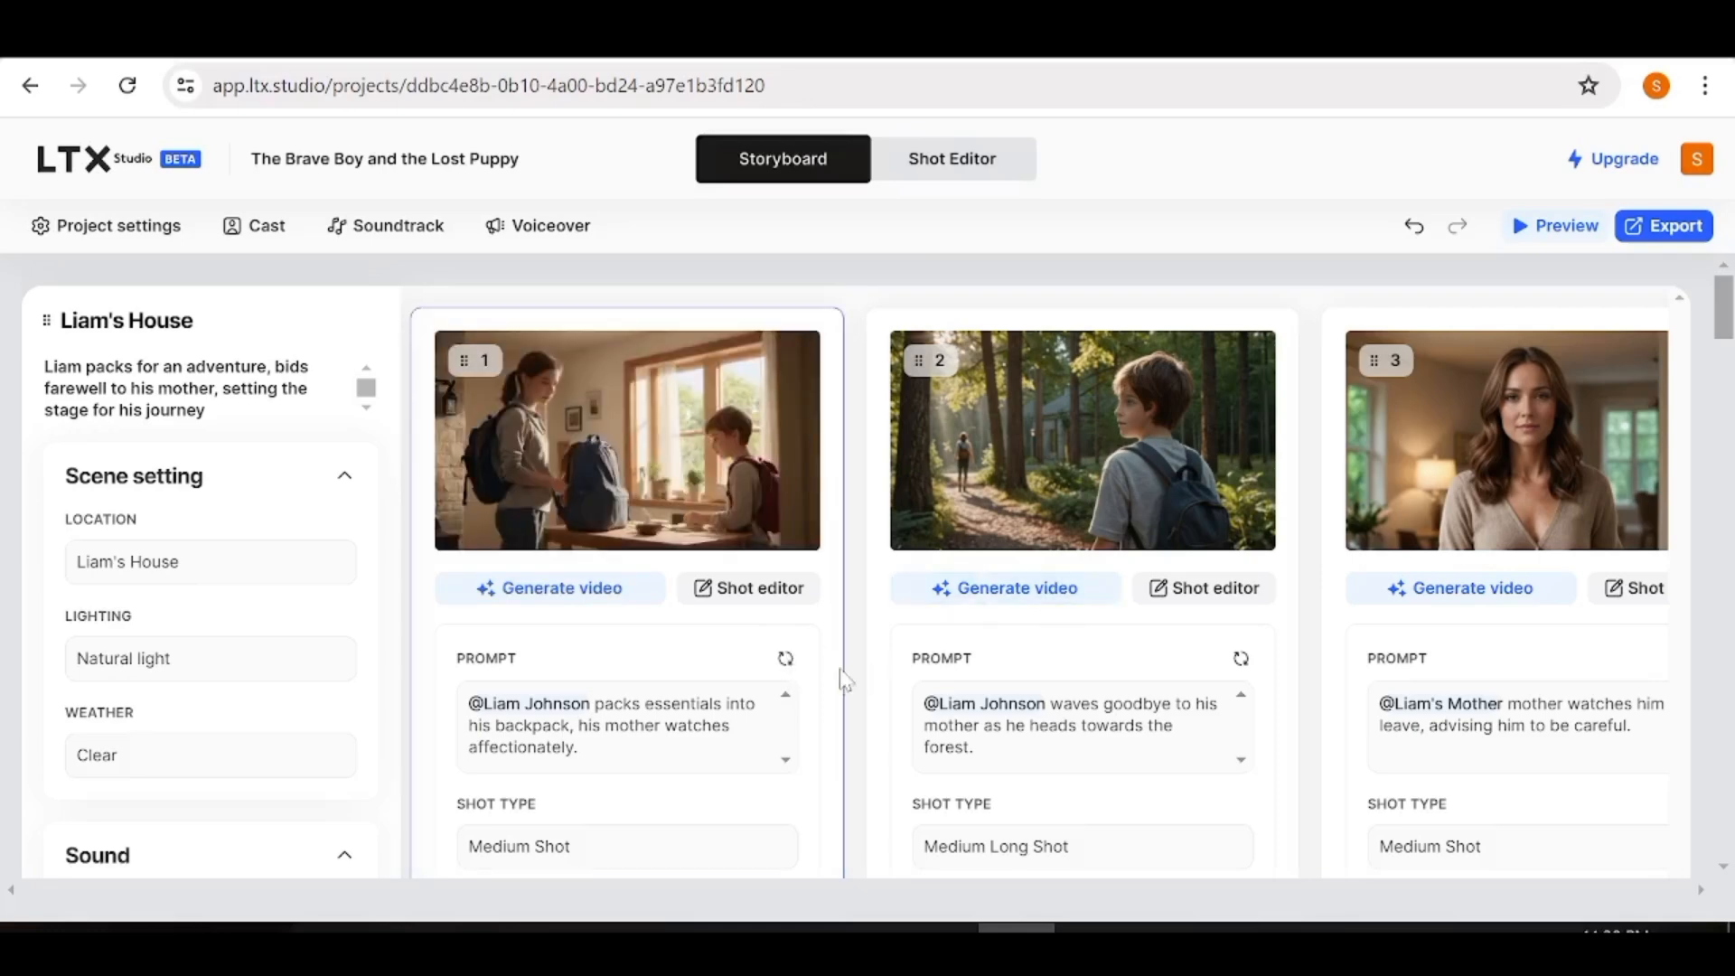
{"action": "left_click", "coordinate": [785, 658]}
Review the remaining storyboard scenes and generate videos for the three Liam's House shots.
{"action": "scroll", "coordinate": [1039, 506], "scroll_direction": "down", "scroll_amount": 10}
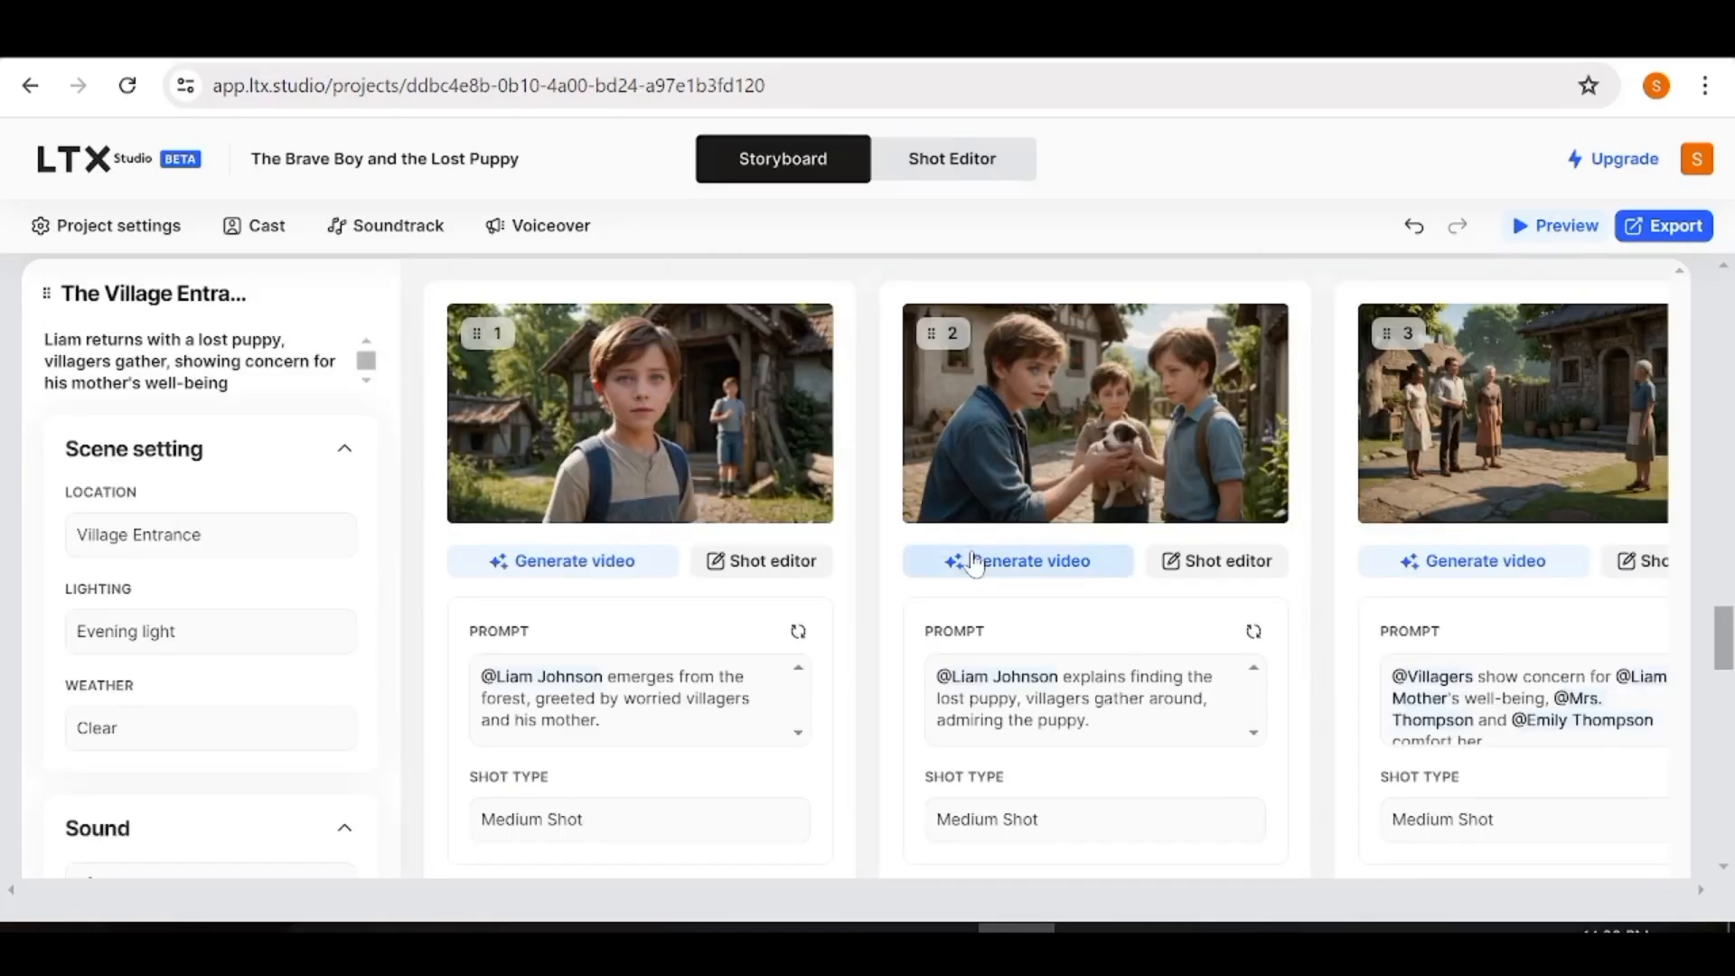
{"action": "scroll", "coordinate": [974, 562], "scroll_direction": "down", "scroll_amount": 10}
{"action": "scroll", "coordinate": [1083, 587], "scroll_direction": "up", "scroll_amount": 8}
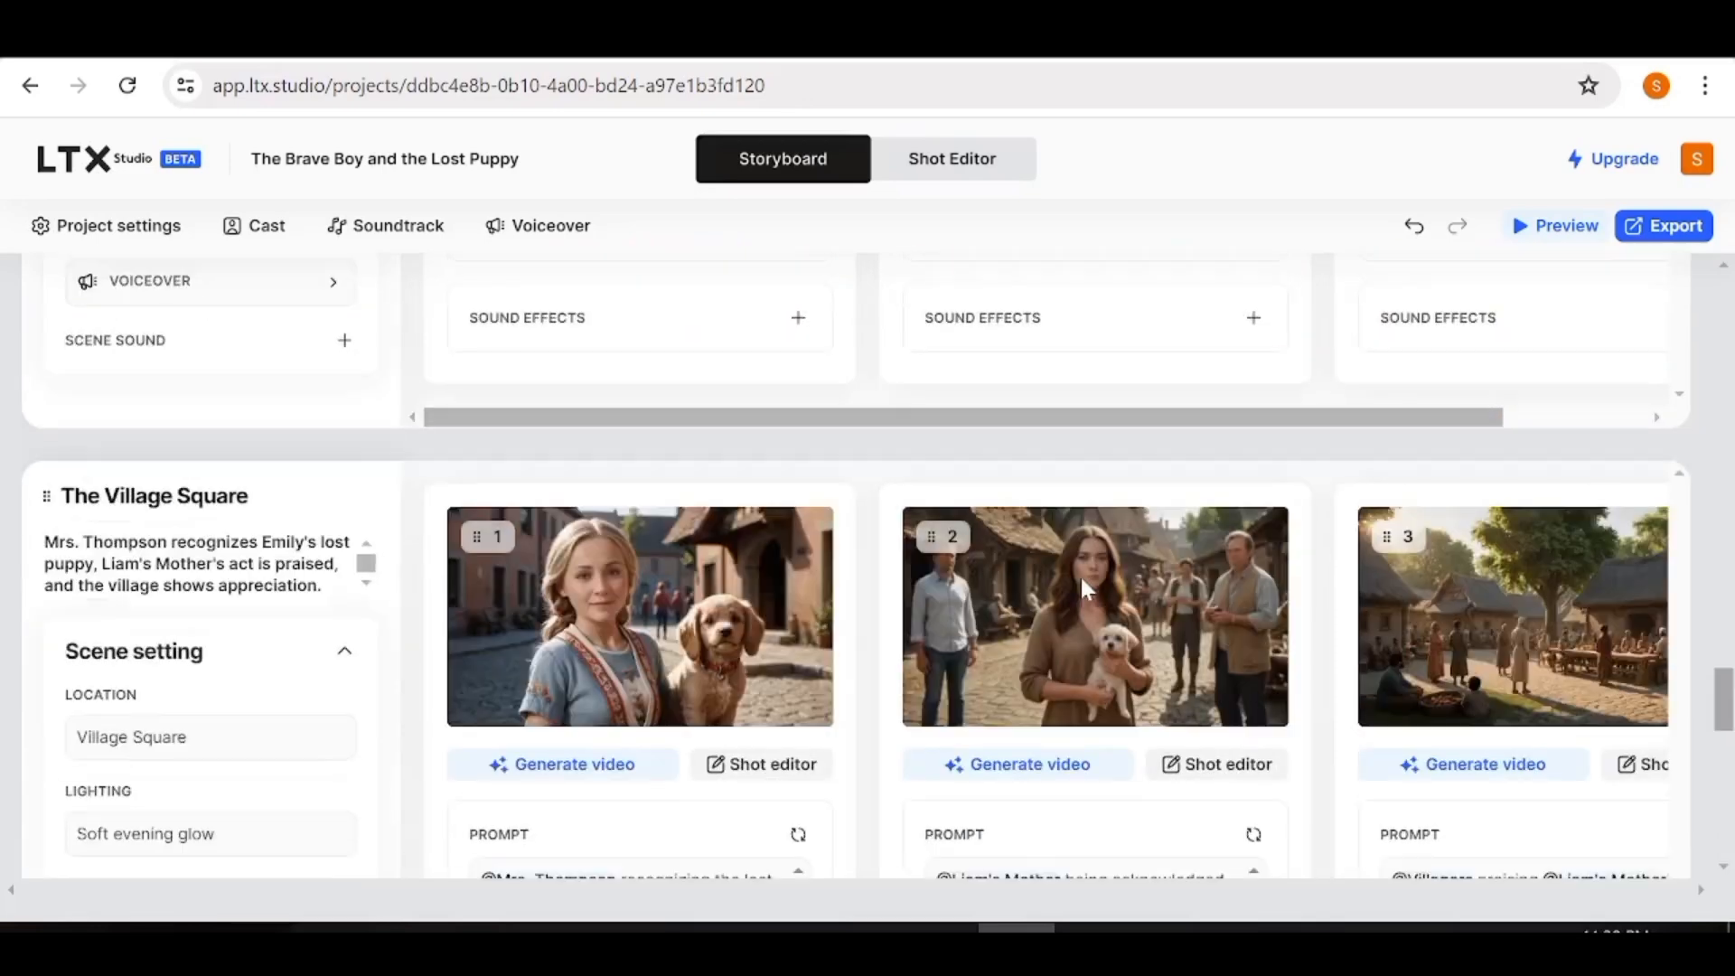
{"action": "scroll", "coordinate": [1081, 578], "scroll_direction": "up", "scroll_amount": 15}
{"action": "left_click", "coordinate": [621, 598]}
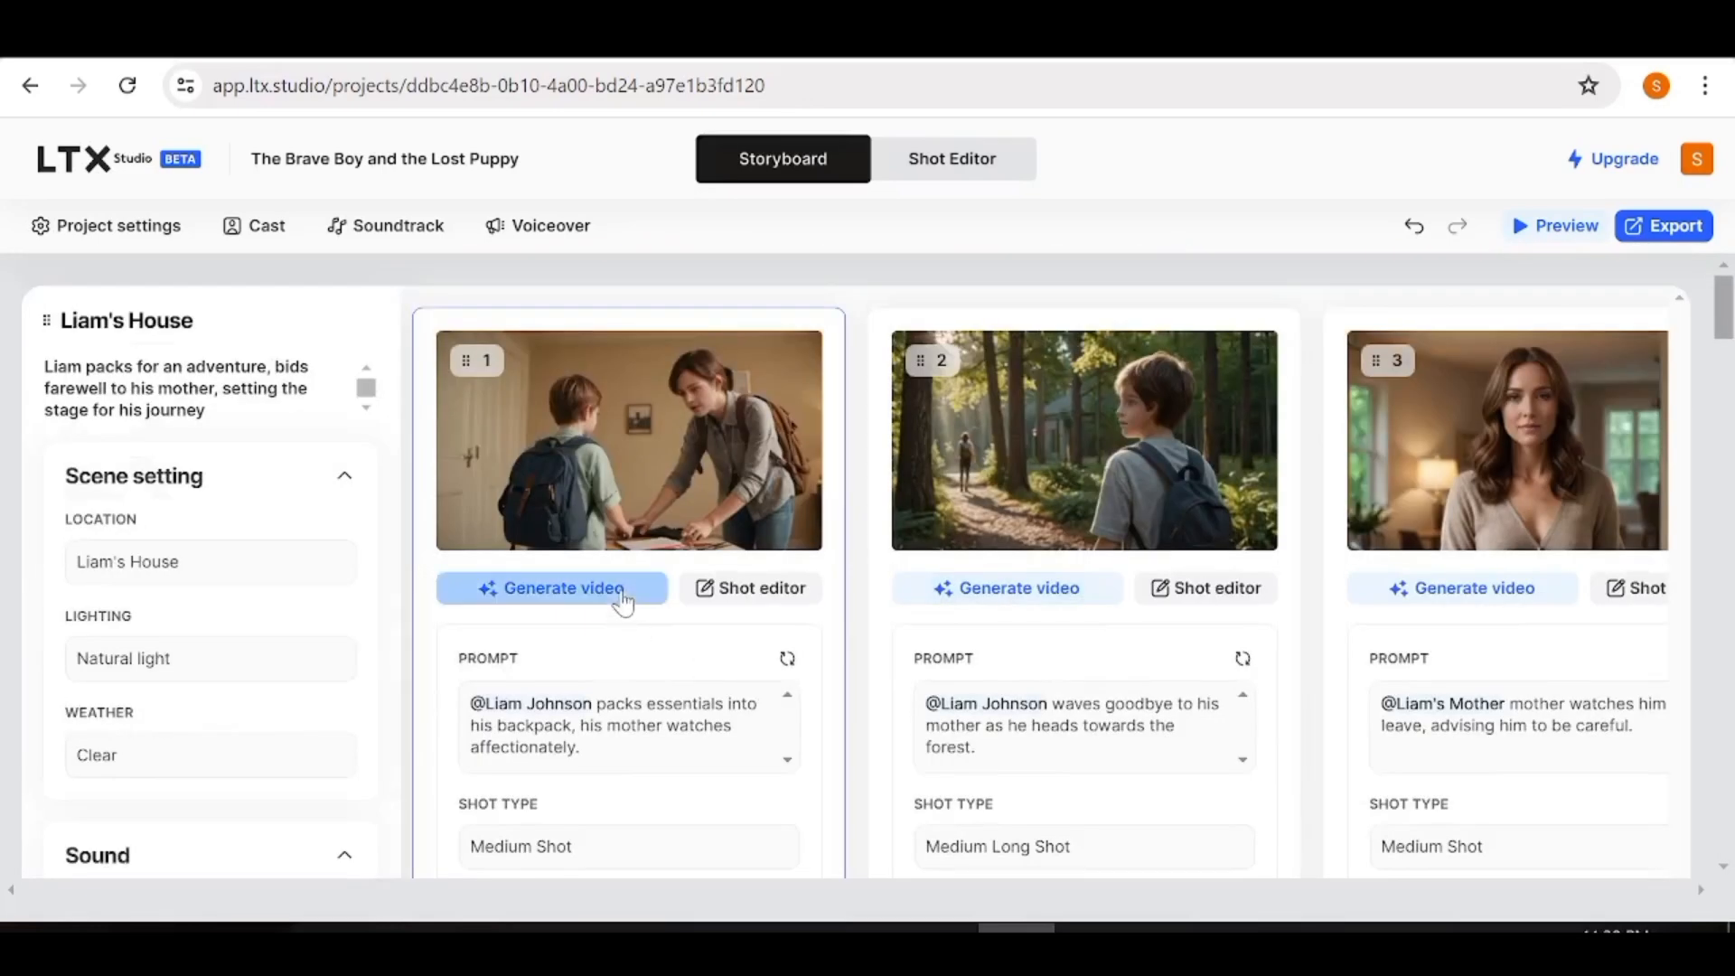
{"action": "left_click", "coordinate": [1047, 601]}
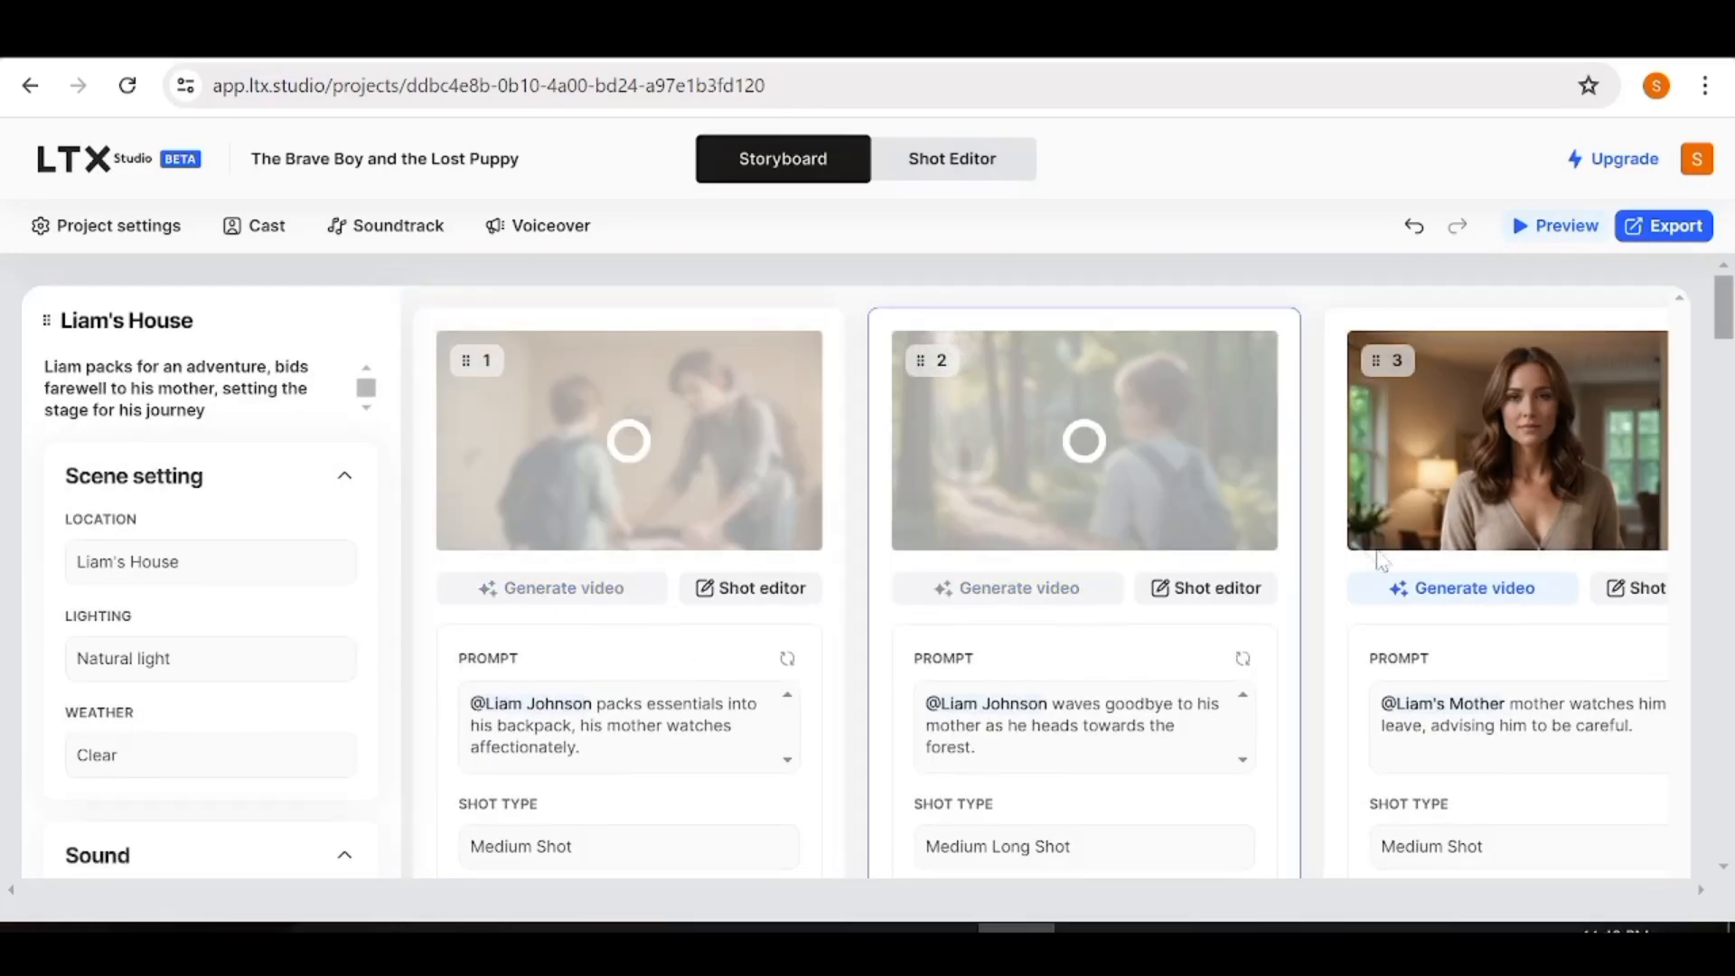
{"action": "left_click", "coordinate": [1419, 595]}
Generate videos for all three shots of The Forest scene.
{"action": "scroll", "coordinate": [1348, 646], "scroll_direction": "down", "scroll_amount": 1}
{"action": "scroll", "coordinate": [1175, 687], "scroll_direction": "down", "scroll_amount": 6}
{"action": "left_click", "coordinate": [560, 712]}
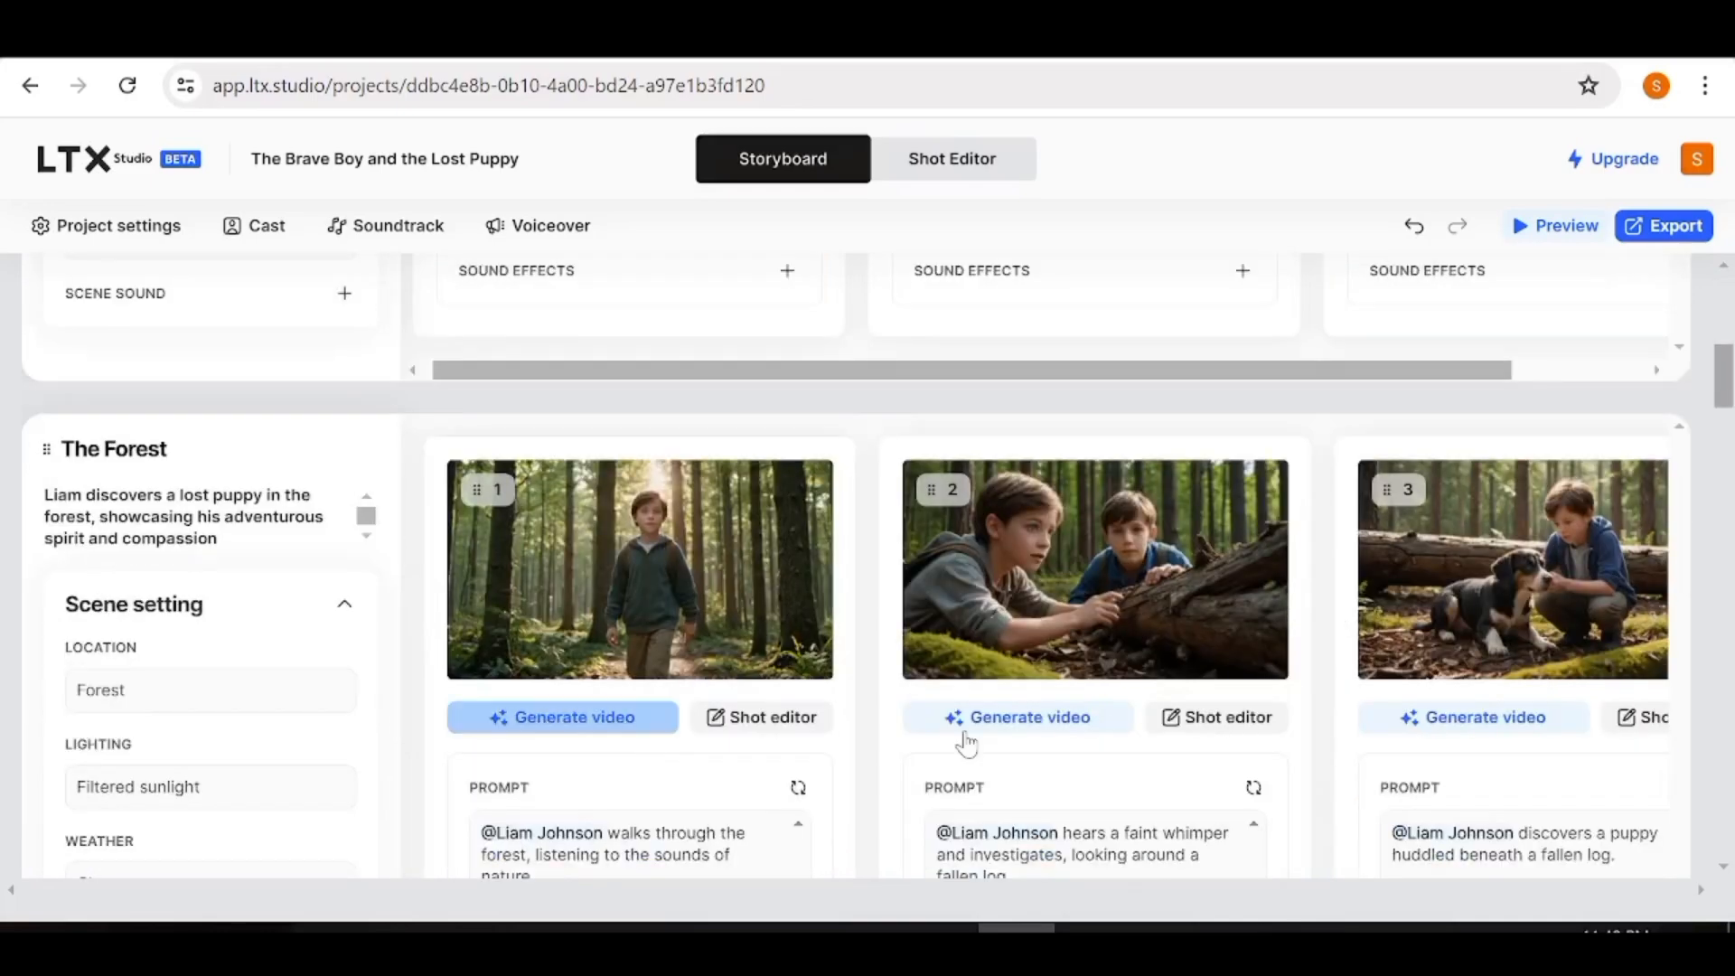
{"action": "left_click", "coordinate": [964, 713]}
{"action": "left_click", "coordinate": [1463, 718]}
Generate videos for all three shots of The Clearing scene.
{"action": "scroll", "coordinate": [1525, 747], "scroll_direction": "down", "scroll_amount": 3}
{"action": "scroll", "coordinate": [1525, 746], "scroll_direction": "down", "scroll_amount": 6}
{"action": "left_click", "coordinate": [588, 708]}
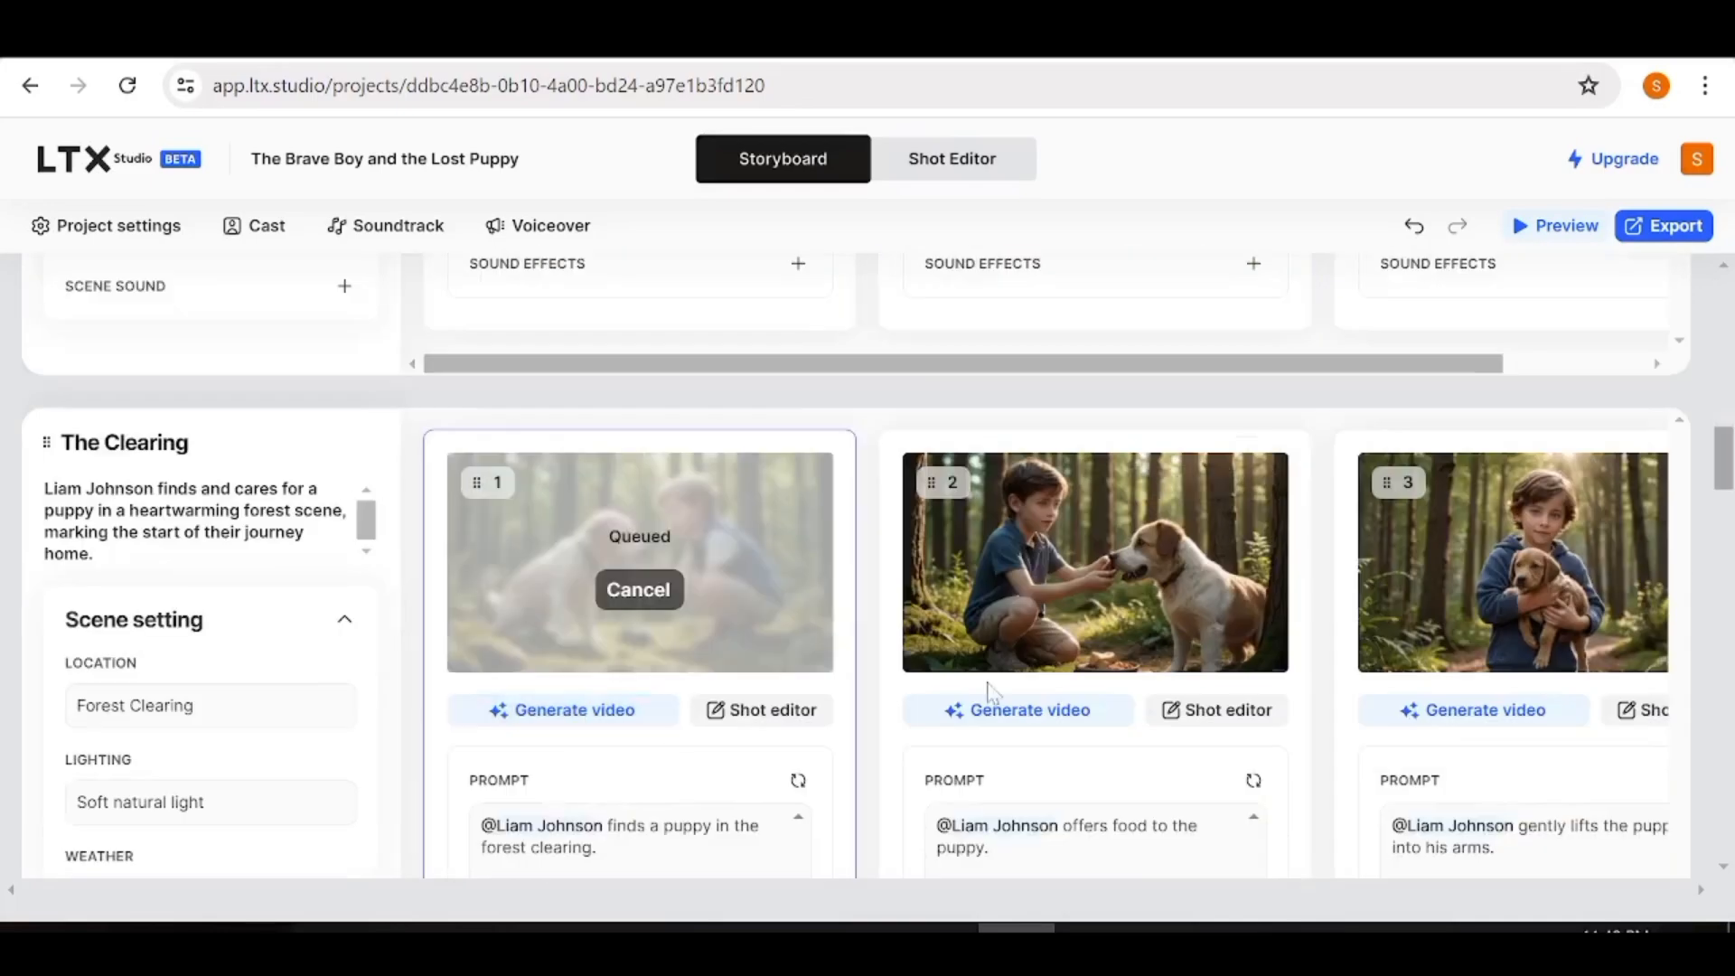
{"action": "left_click", "coordinate": [988, 707]}
{"action": "left_click", "coordinate": [1455, 709]}
Generate videos for the two shots of the scene after The Clearing and for the Village Entrance shots.
{"action": "scroll", "coordinate": [1394, 739], "scroll_direction": "down", "scroll_amount": 10}
{"action": "left_click", "coordinate": [590, 576]}
{"action": "left_click", "coordinate": [1012, 575]}
{"action": "scroll", "coordinate": [994, 623], "scroll_direction": "down", "scroll_amount": 7}
{"action": "left_click", "coordinate": [632, 697]}
{"action": "left_click", "coordinate": [1021, 697]}
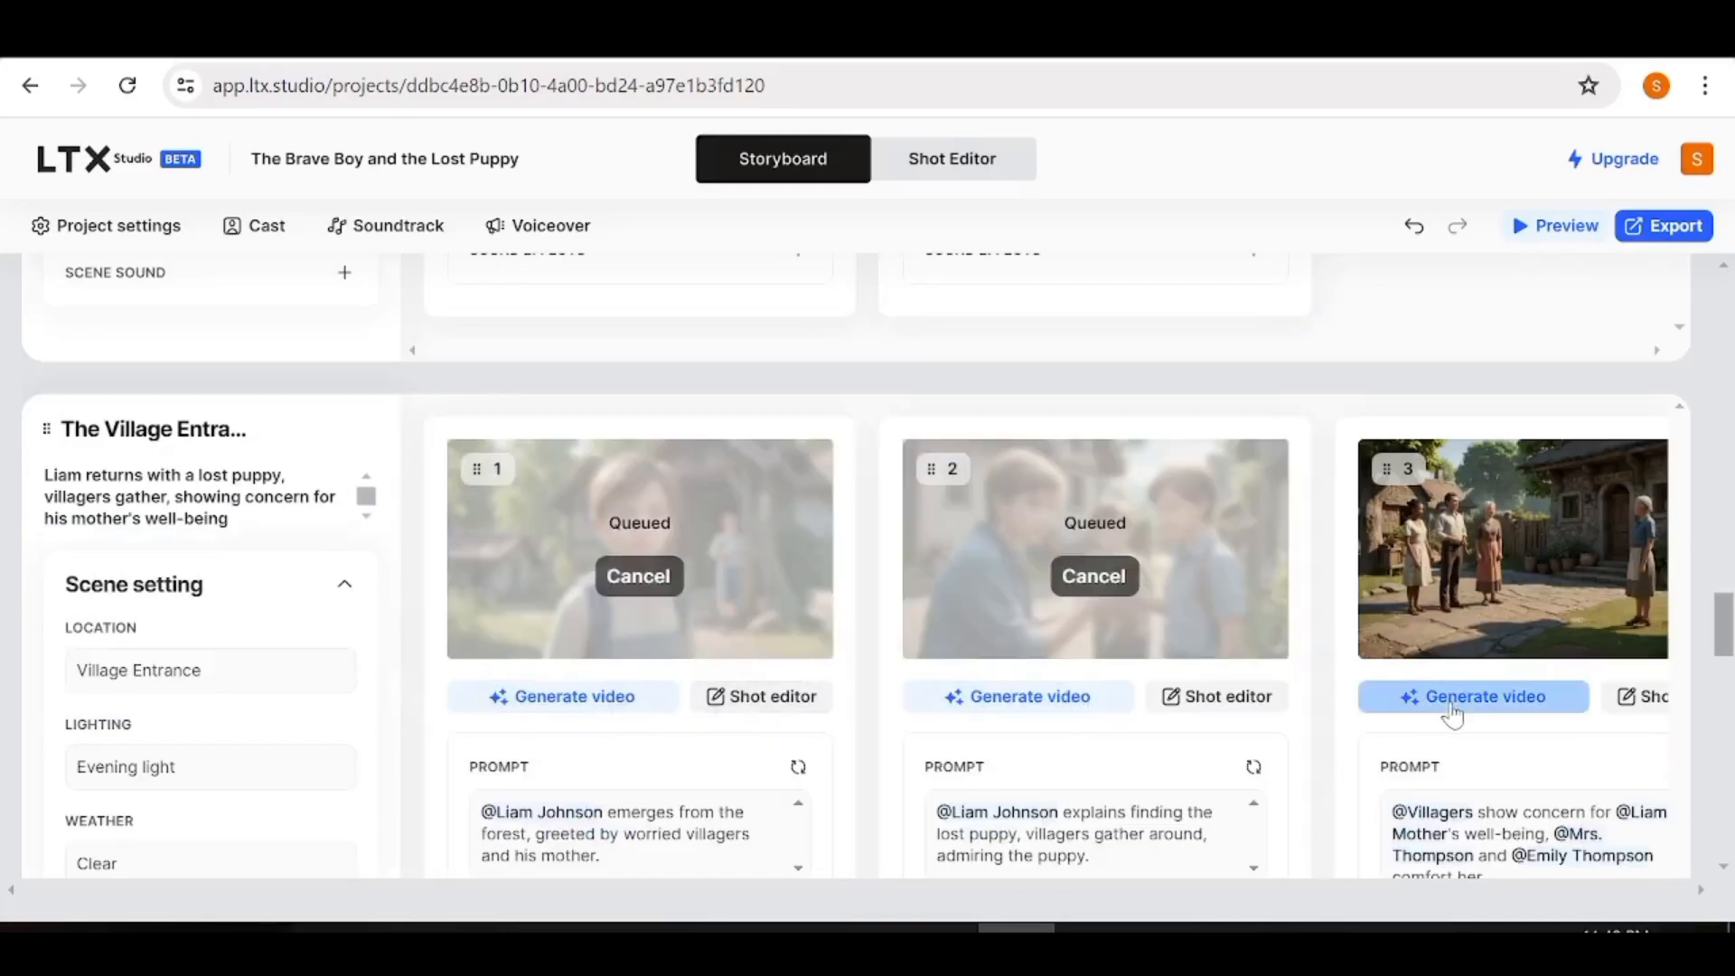
Generate videos for the shots of The Village Square and Liam's Bedroom scenes.
{"action": "scroll", "coordinate": [1449, 708], "scroll_direction": "down", "scroll_amount": 9}
{"action": "left_click", "coordinate": [578, 697]}
{"action": "left_click", "coordinate": [1096, 696]}
{"action": "scroll", "coordinate": [1130, 710], "scroll_direction": "down", "scroll_amount": 5}
{"action": "scroll", "coordinate": [1173, 720], "scroll_direction": "down", "scroll_amount": 5}
{"action": "left_click", "coordinate": [579, 547]}
{"action": "left_click", "coordinate": [1003, 546]}
{"action": "left_click", "coordinate": [1473, 547]}
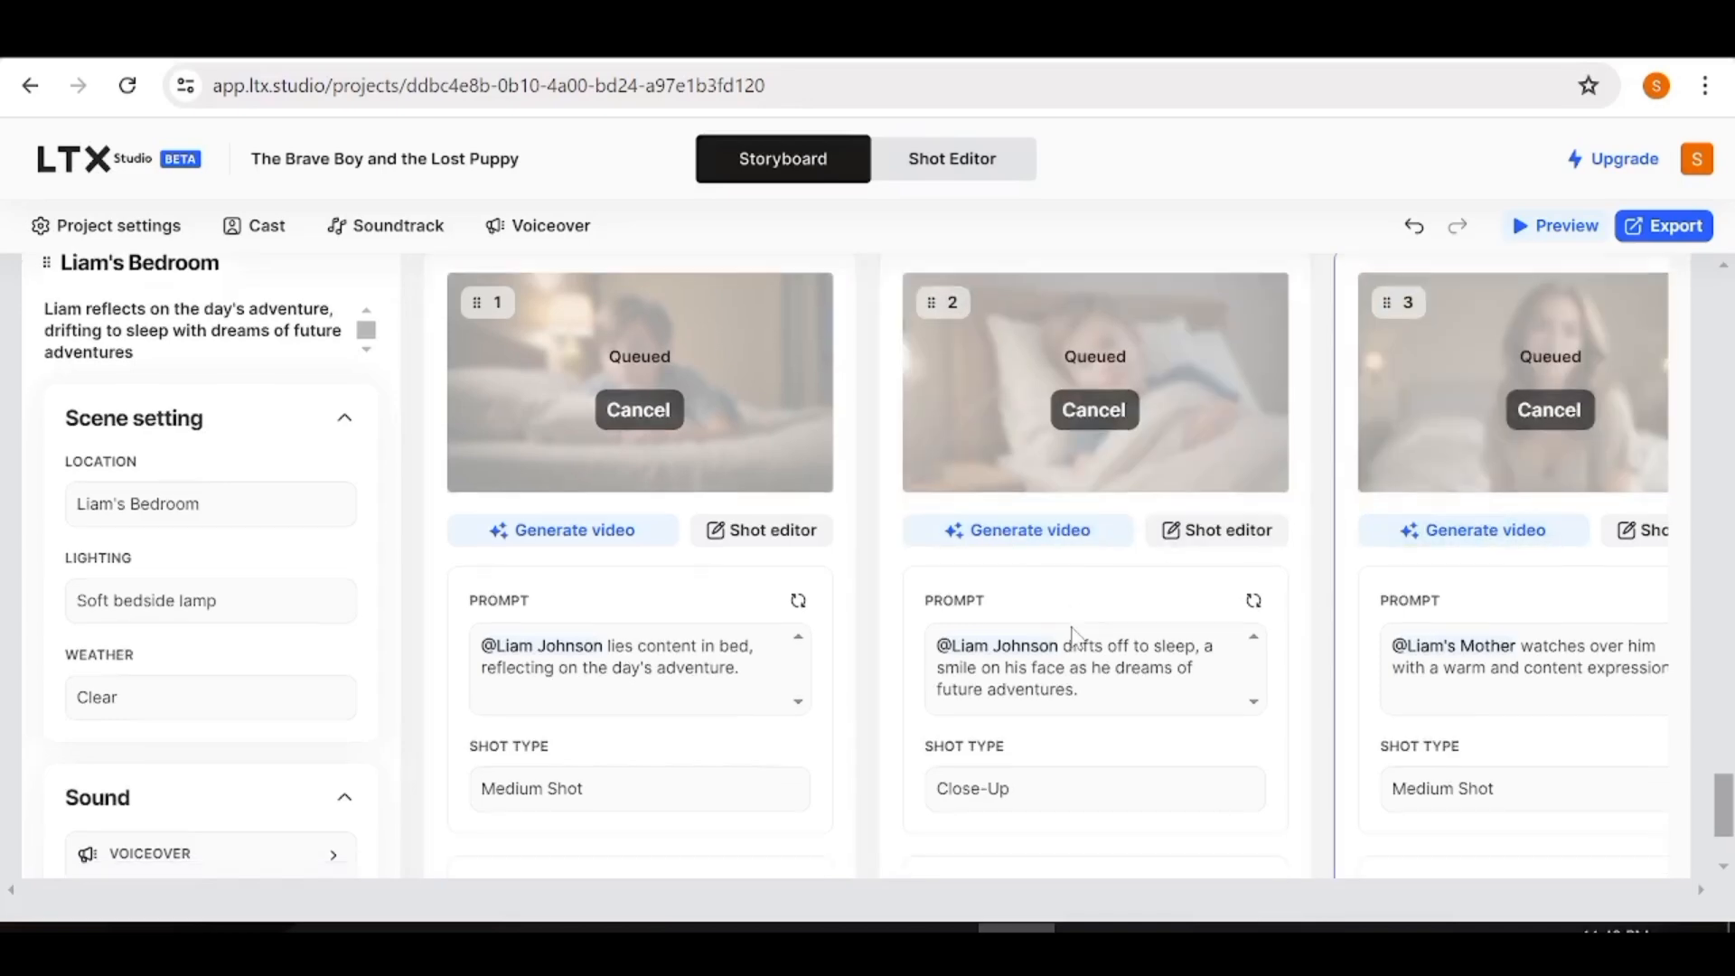
Play generated shot videos from the Liam's House and Village Square scenes and check the Liam's Bedroom scene.
{"action": "scroll", "coordinate": [1098, 610], "scroll_direction": "up", "scroll_amount": 15}
{"action": "scroll", "coordinate": [1096, 610], "scroll_direction": "up", "scroll_amount": 10}
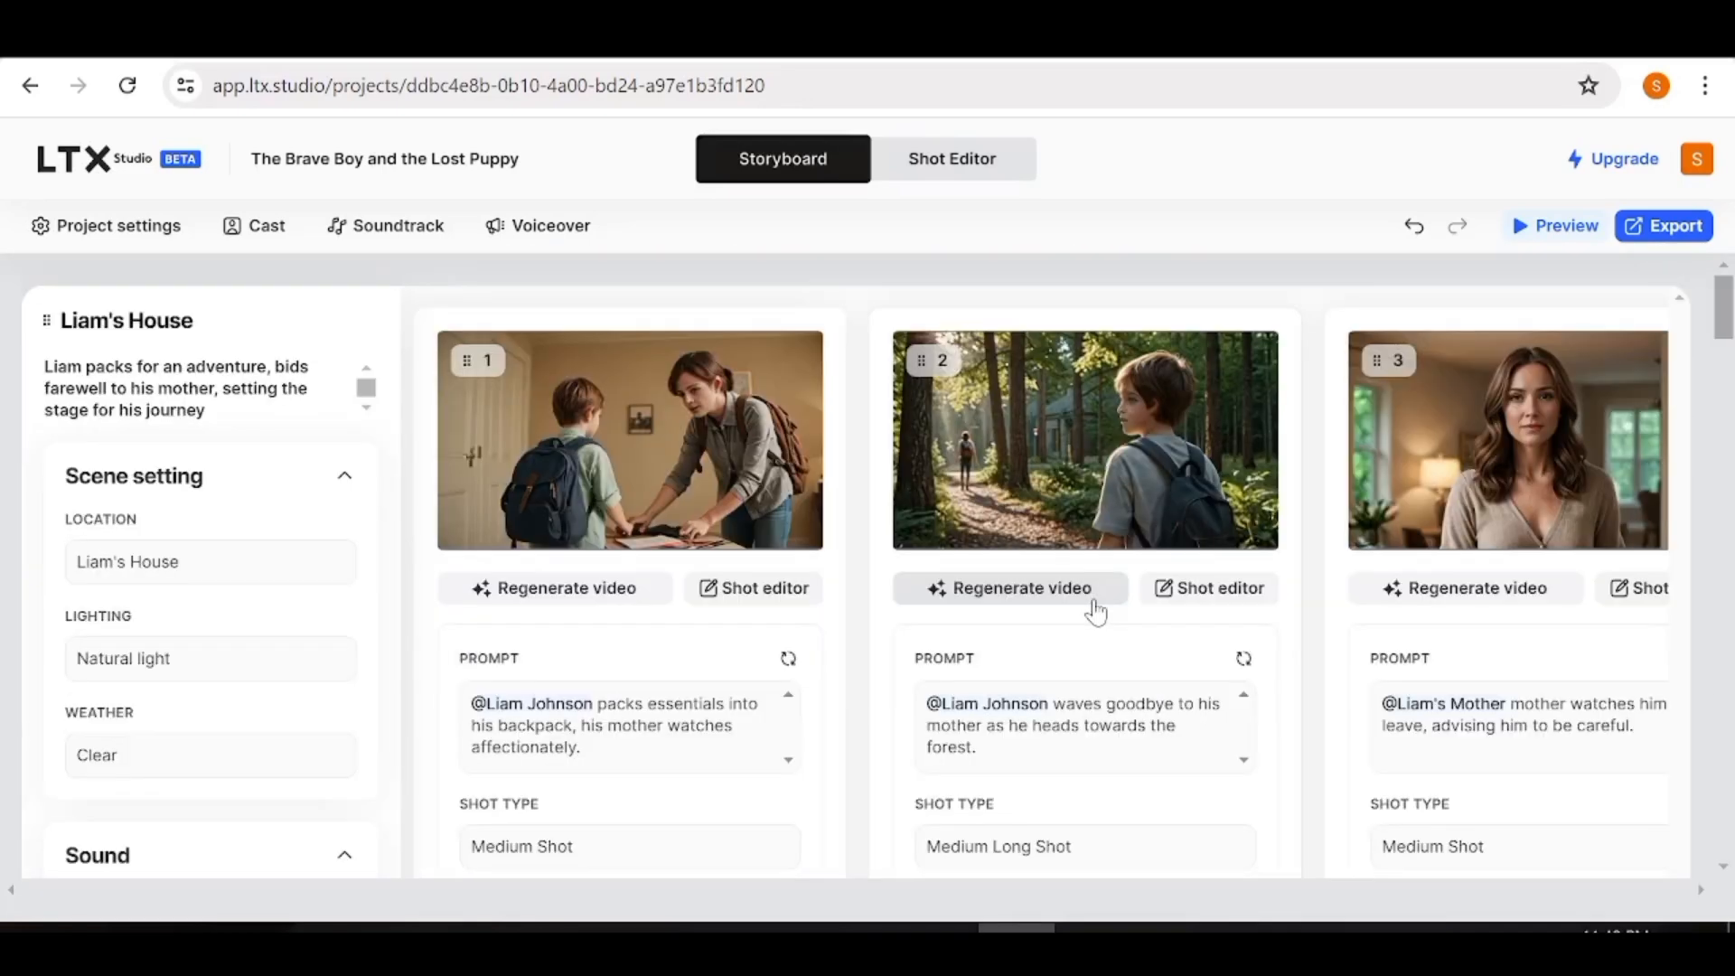
{"action": "mouse_move", "coordinate": [728, 469]}
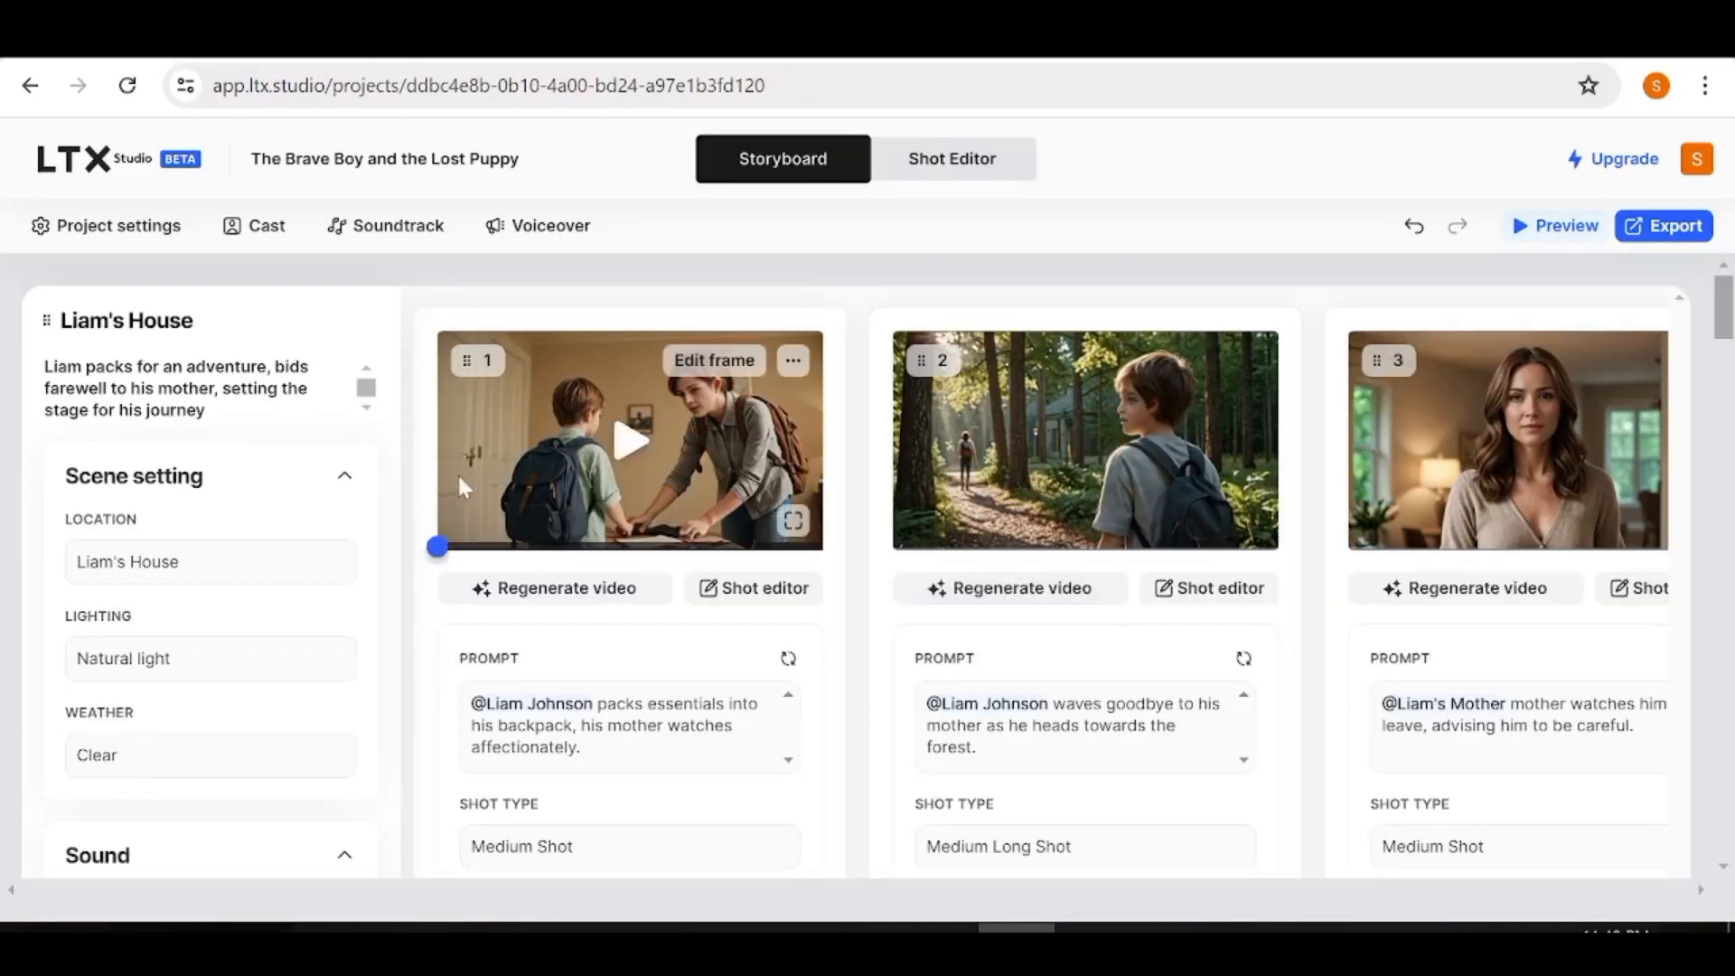
{"action": "left_click", "coordinate": [630, 442]}
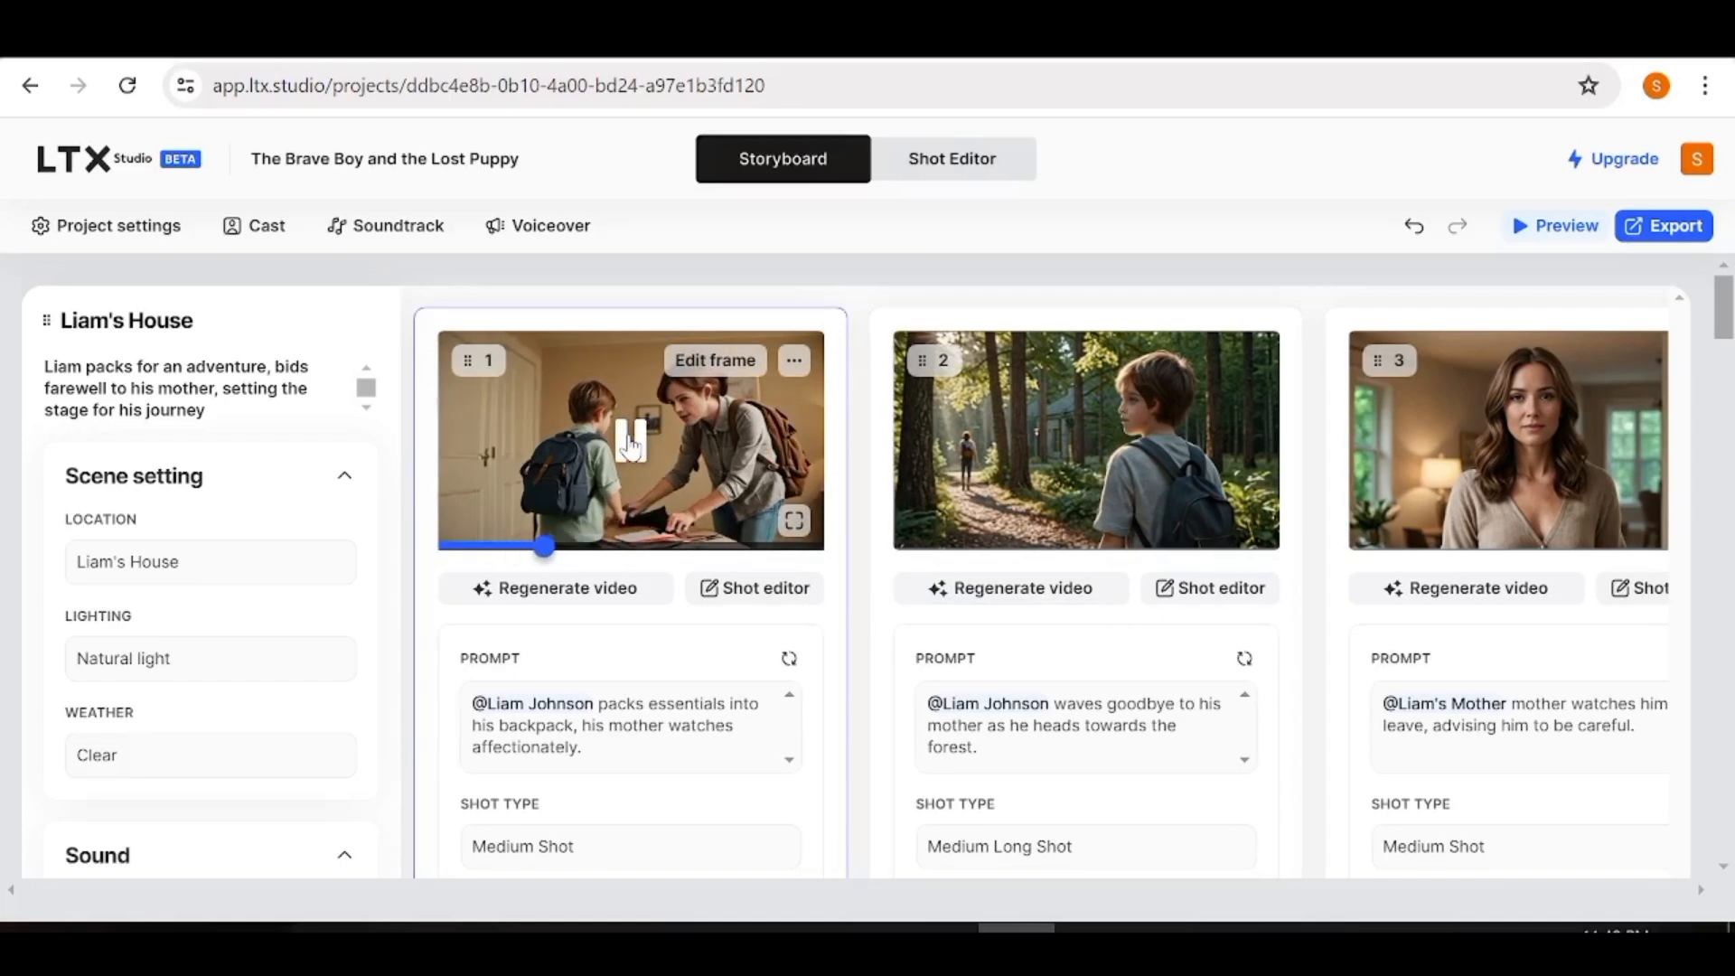
{"action": "left_click", "coordinate": [631, 444]}
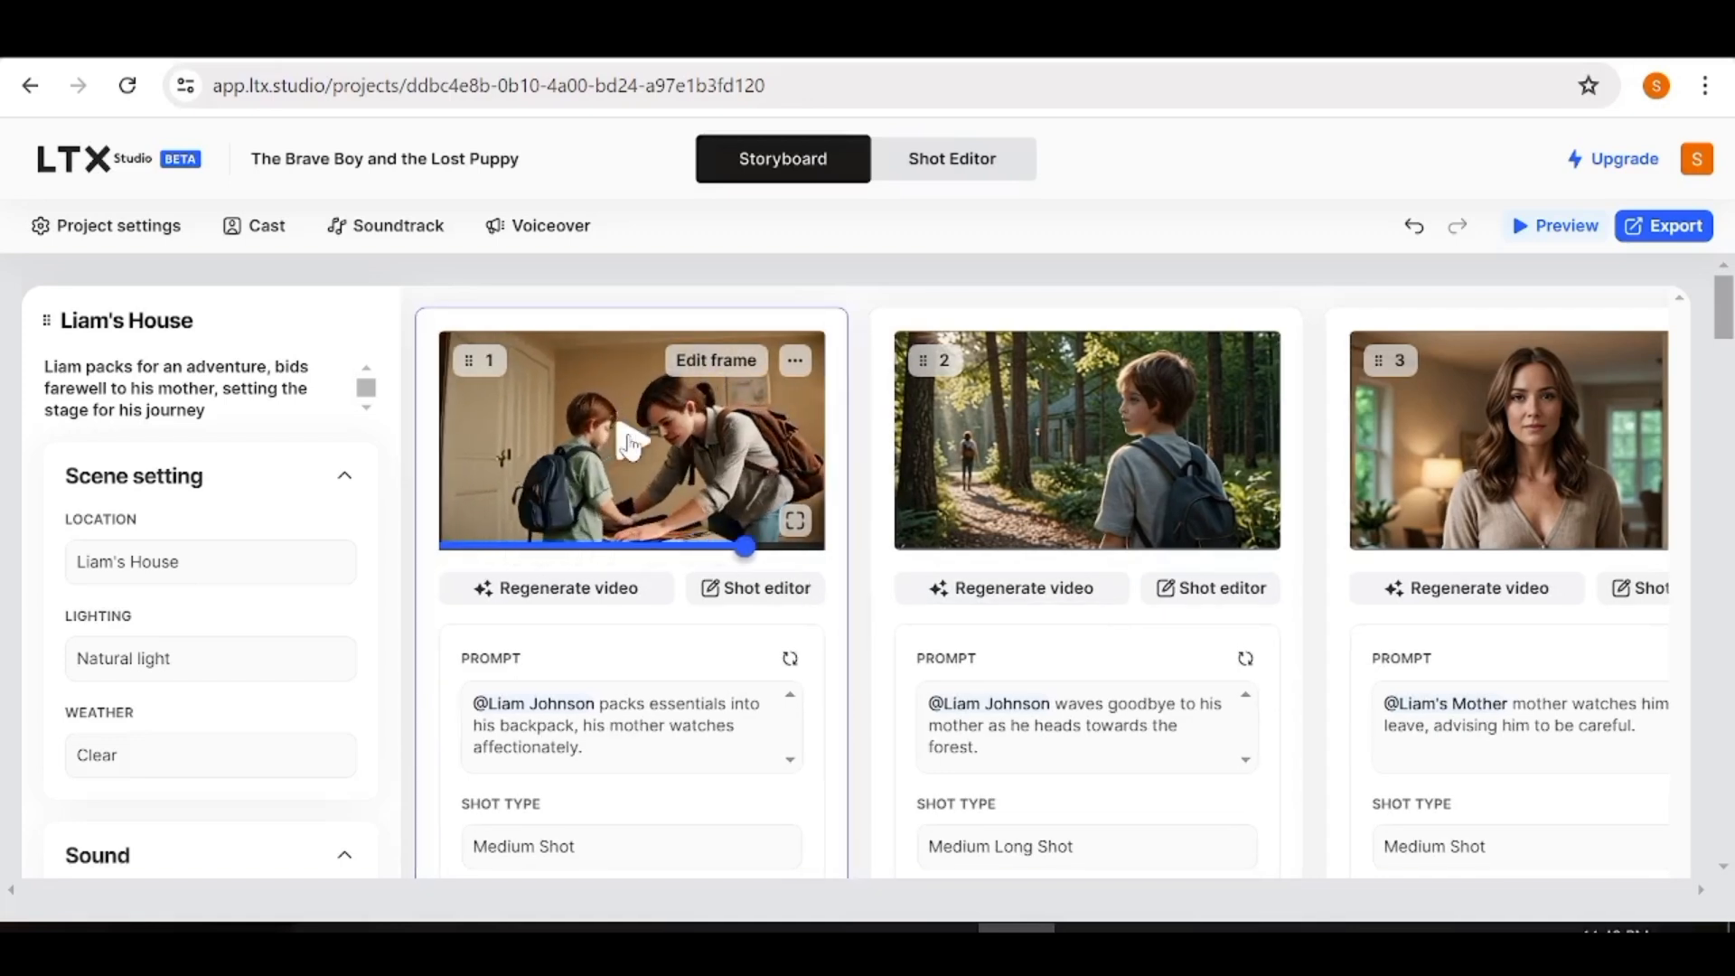
{"action": "left_click", "coordinate": [1092, 443]}
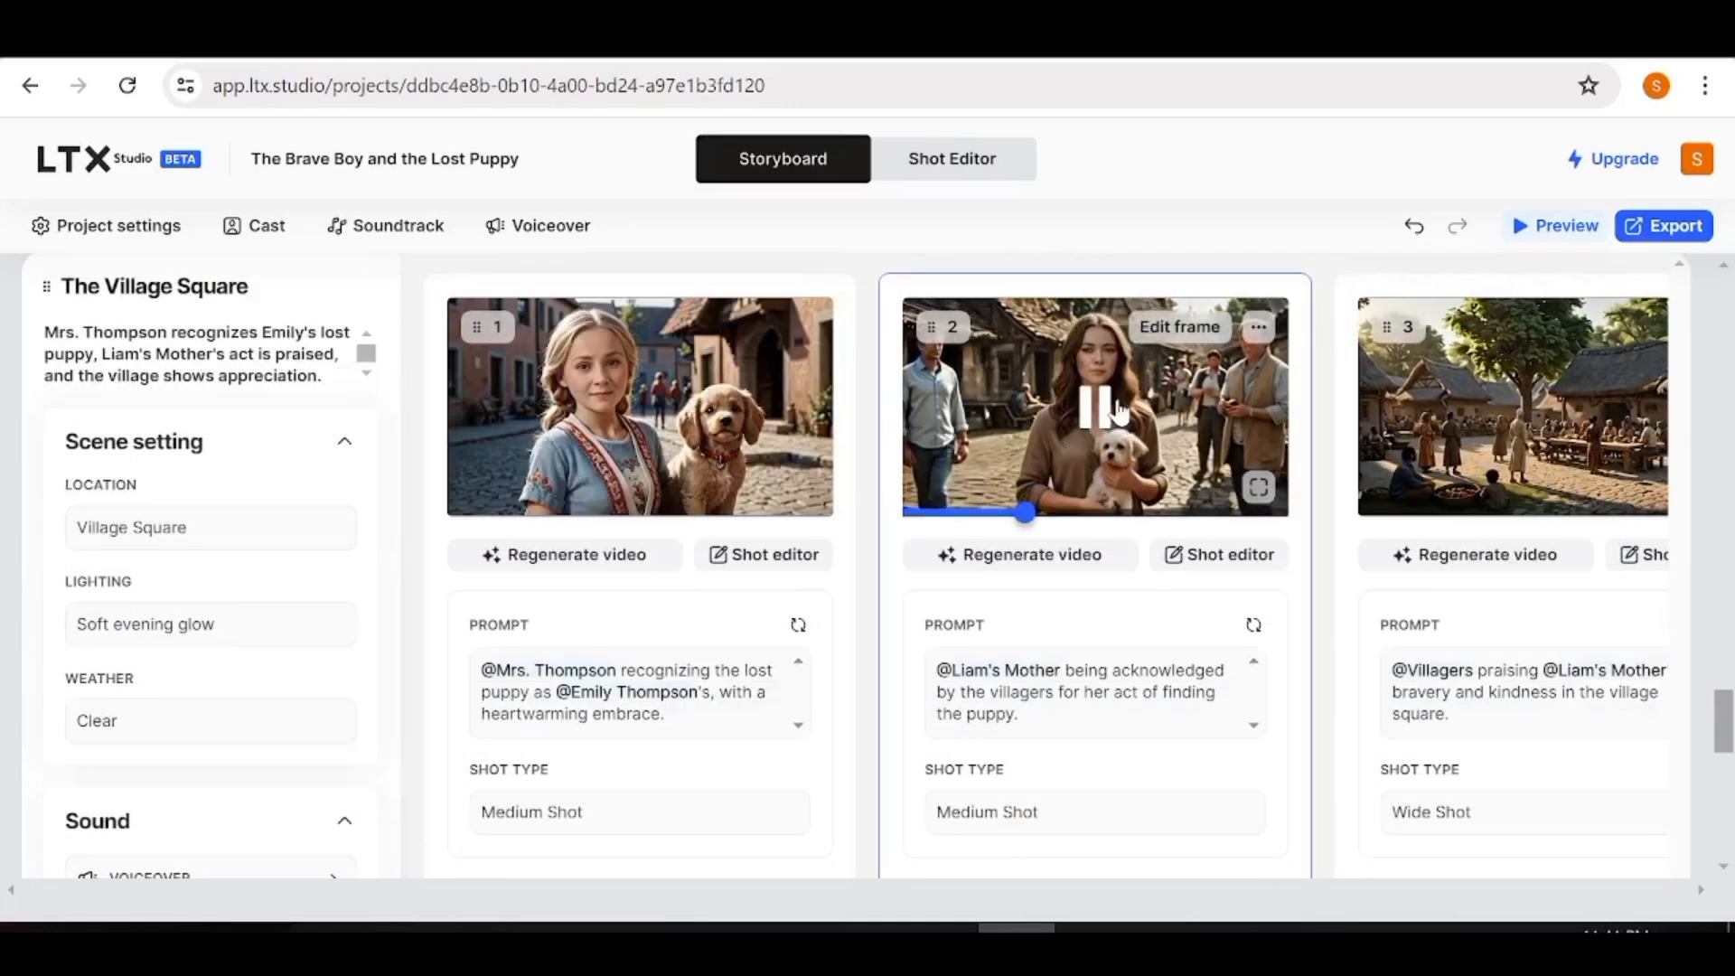
{"action": "left_click", "coordinate": [644, 416]}
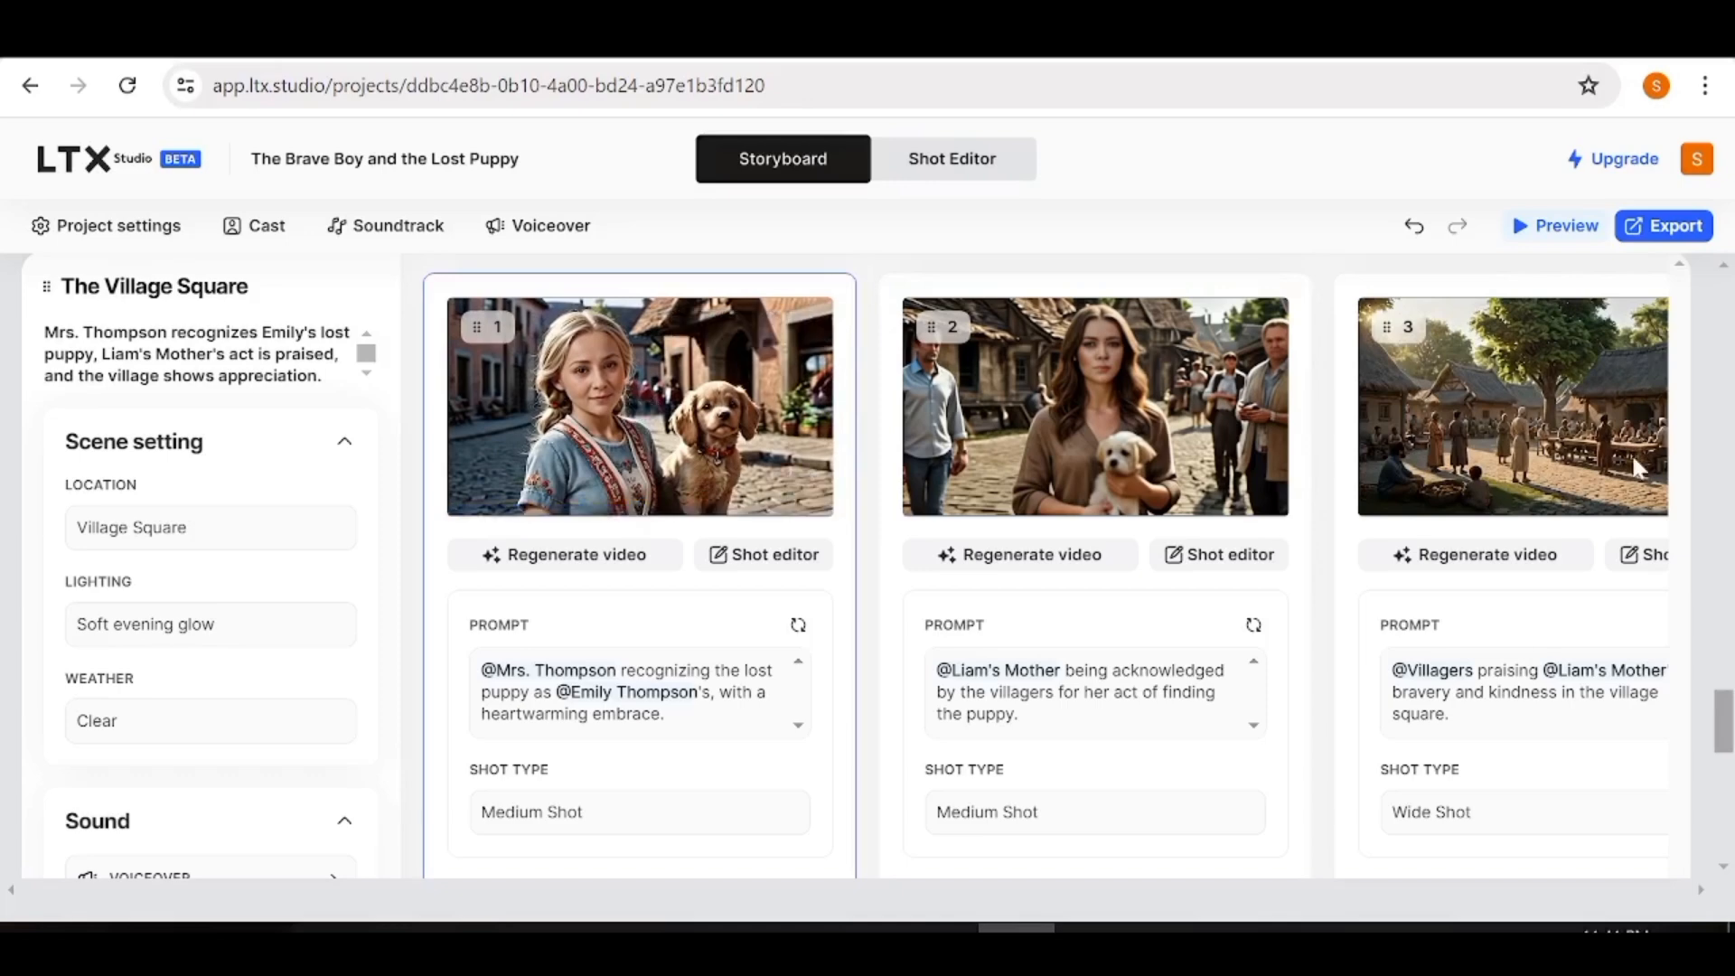
{"action": "left_click", "coordinate": [1545, 414]}
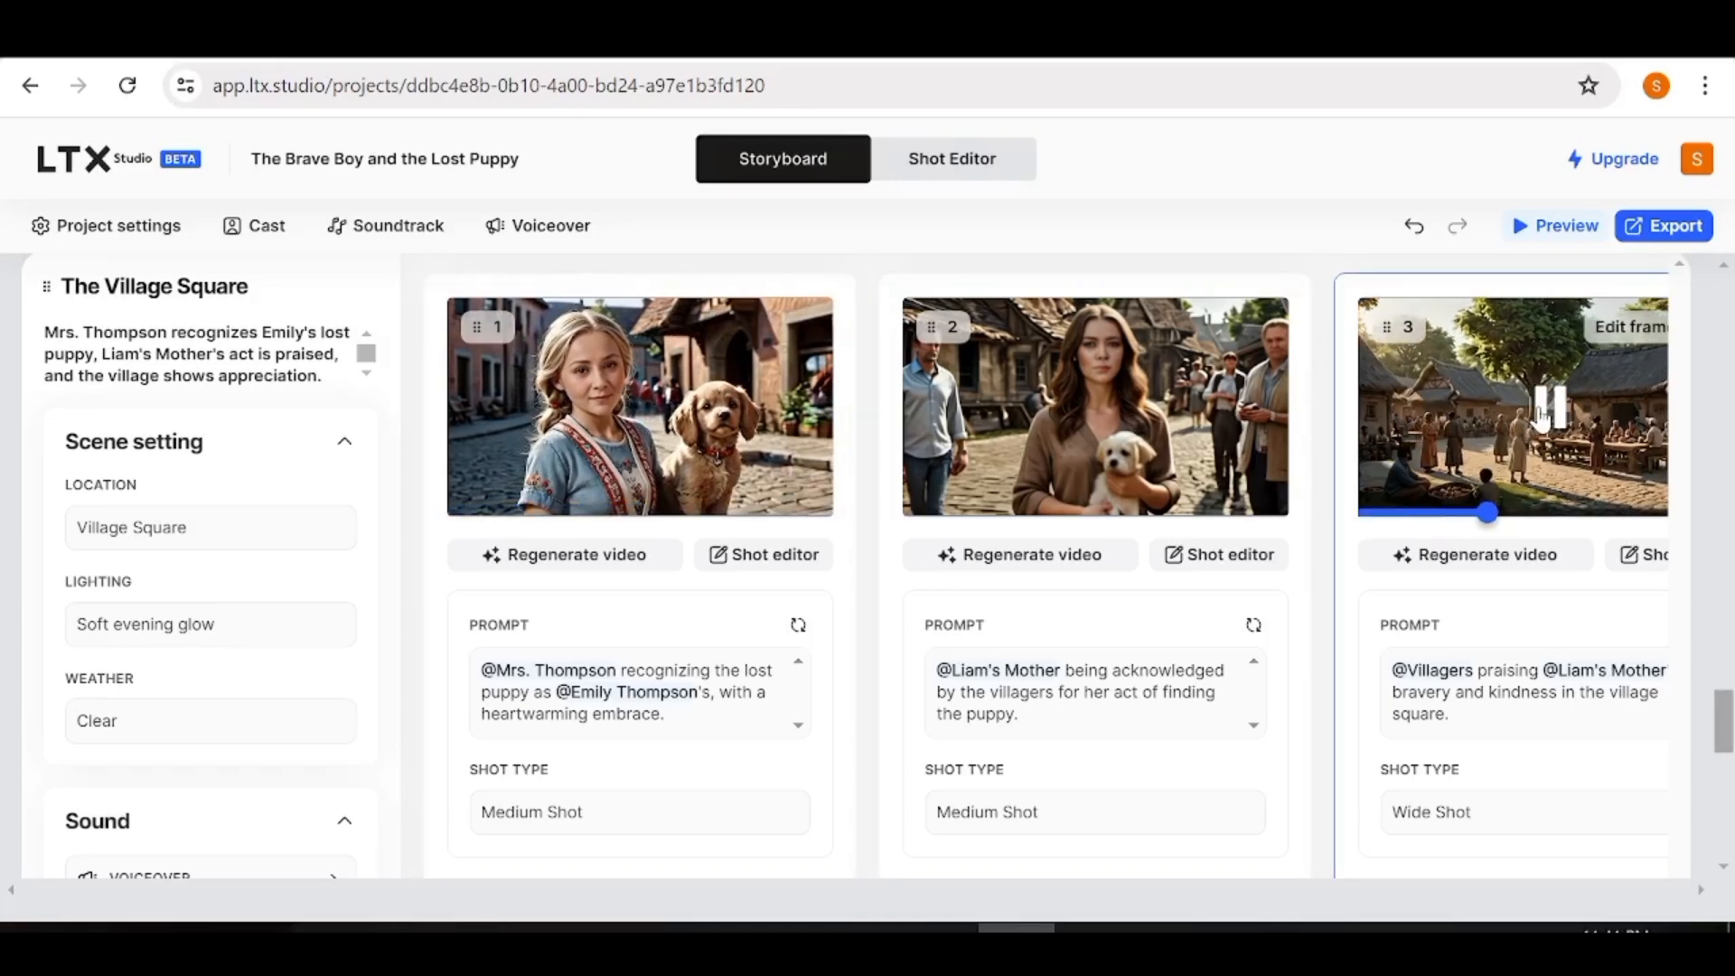
{"action": "scroll", "coordinate": [908, 236], "scroll_direction": "down", "scroll_amount": 8}
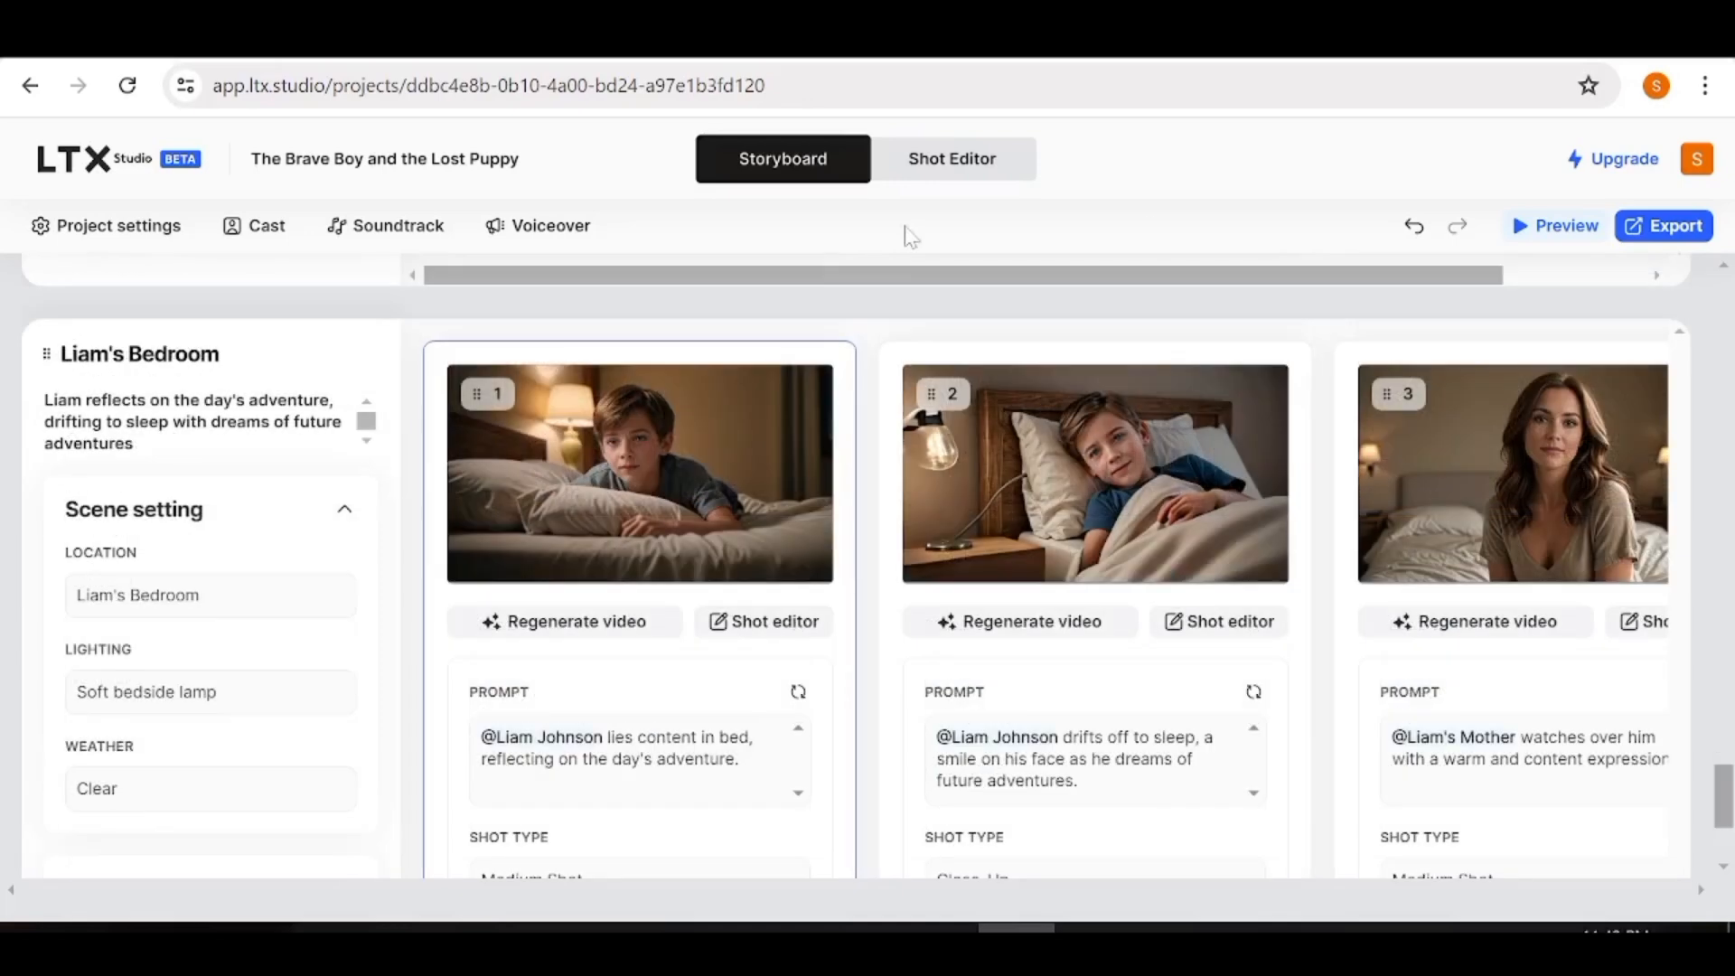
Open the project preview and generate the remaining static shot into a video.
{"action": "left_click", "coordinate": [1555, 231]}
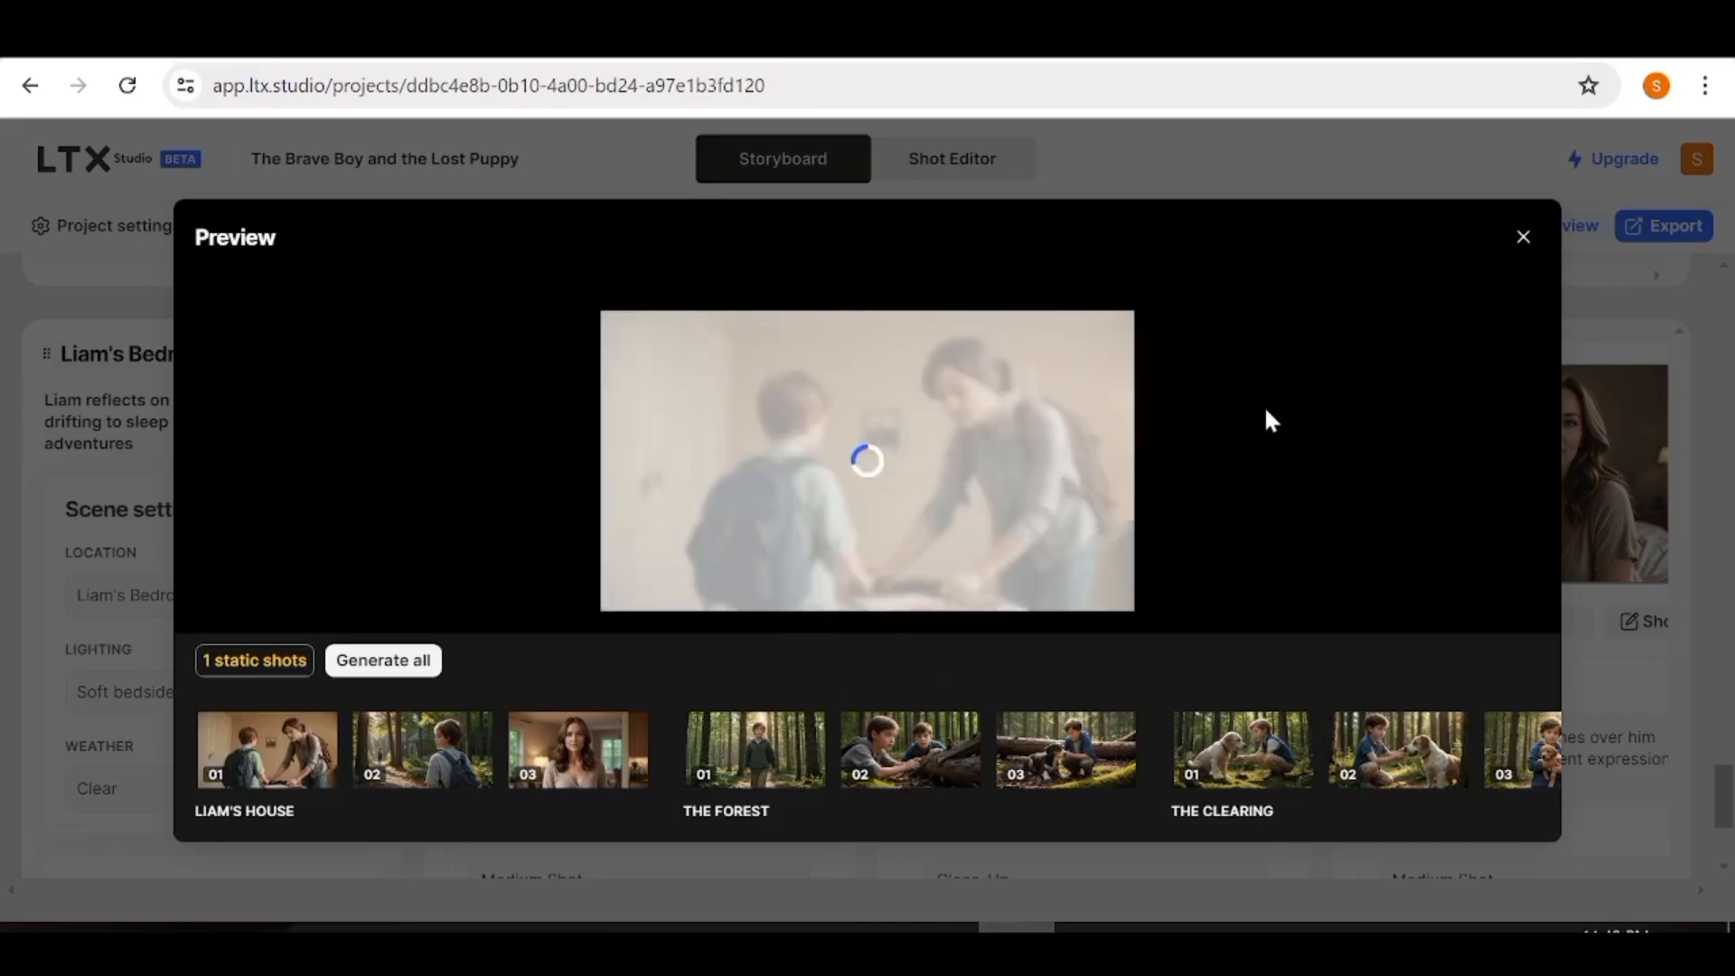
{"action": "left_click", "coordinate": [379, 667]}
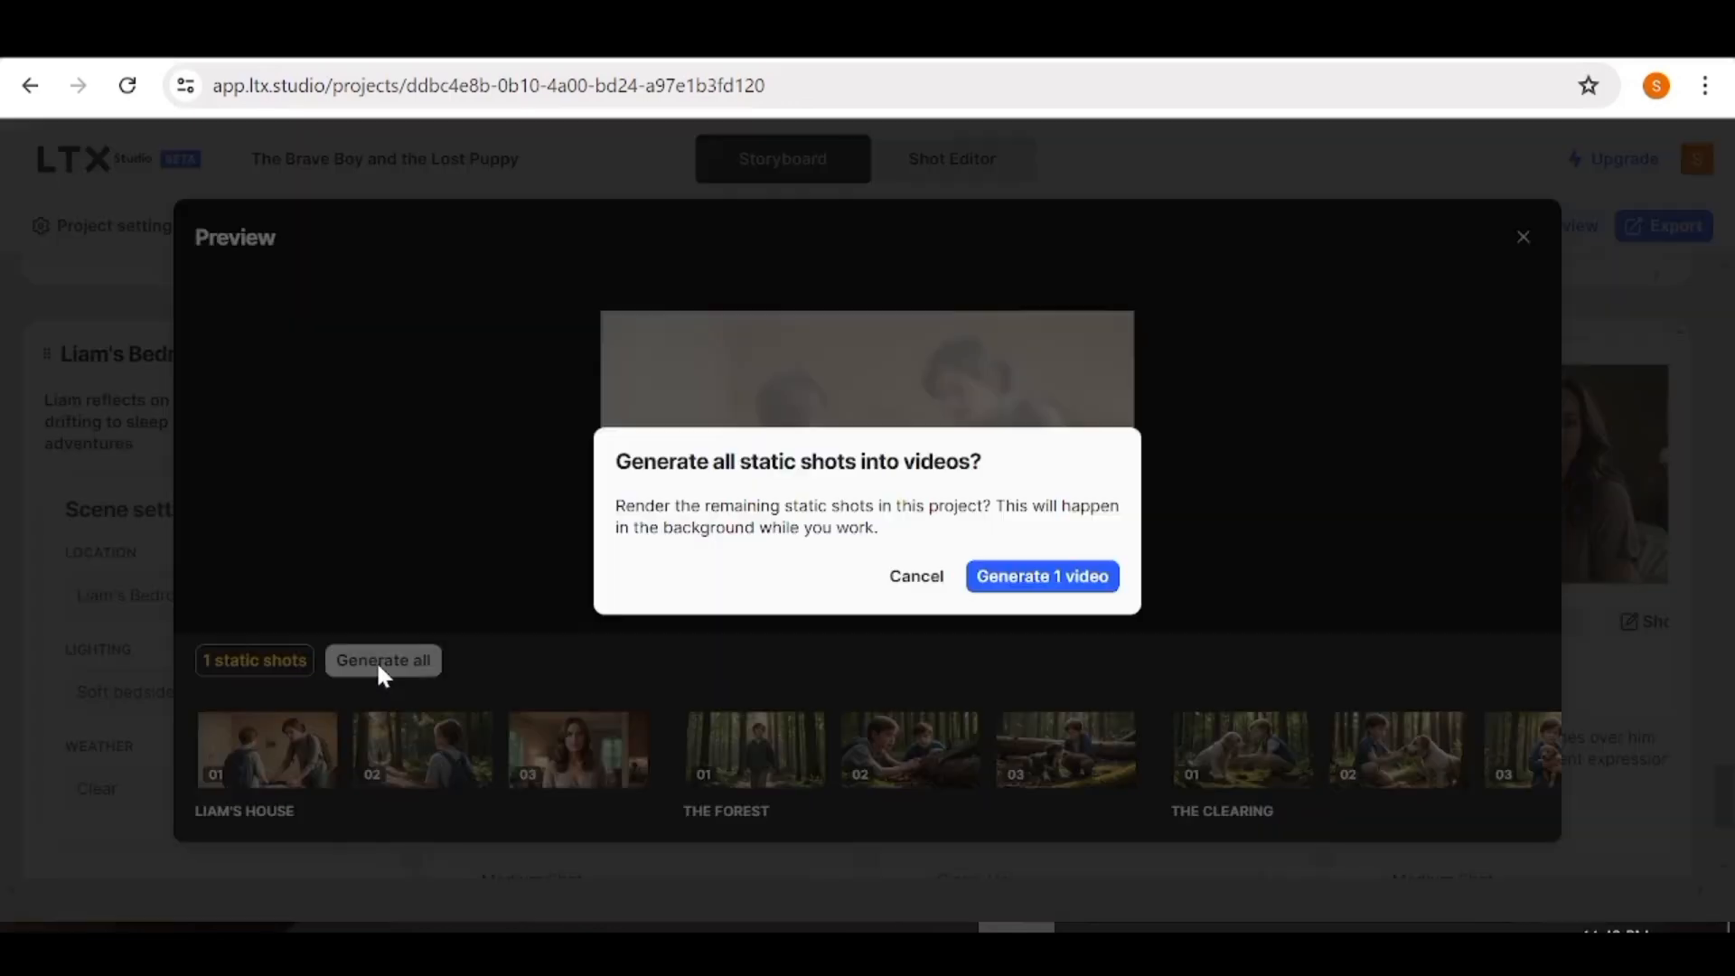
{"action": "left_click", "coordinate": [1062, 583]}
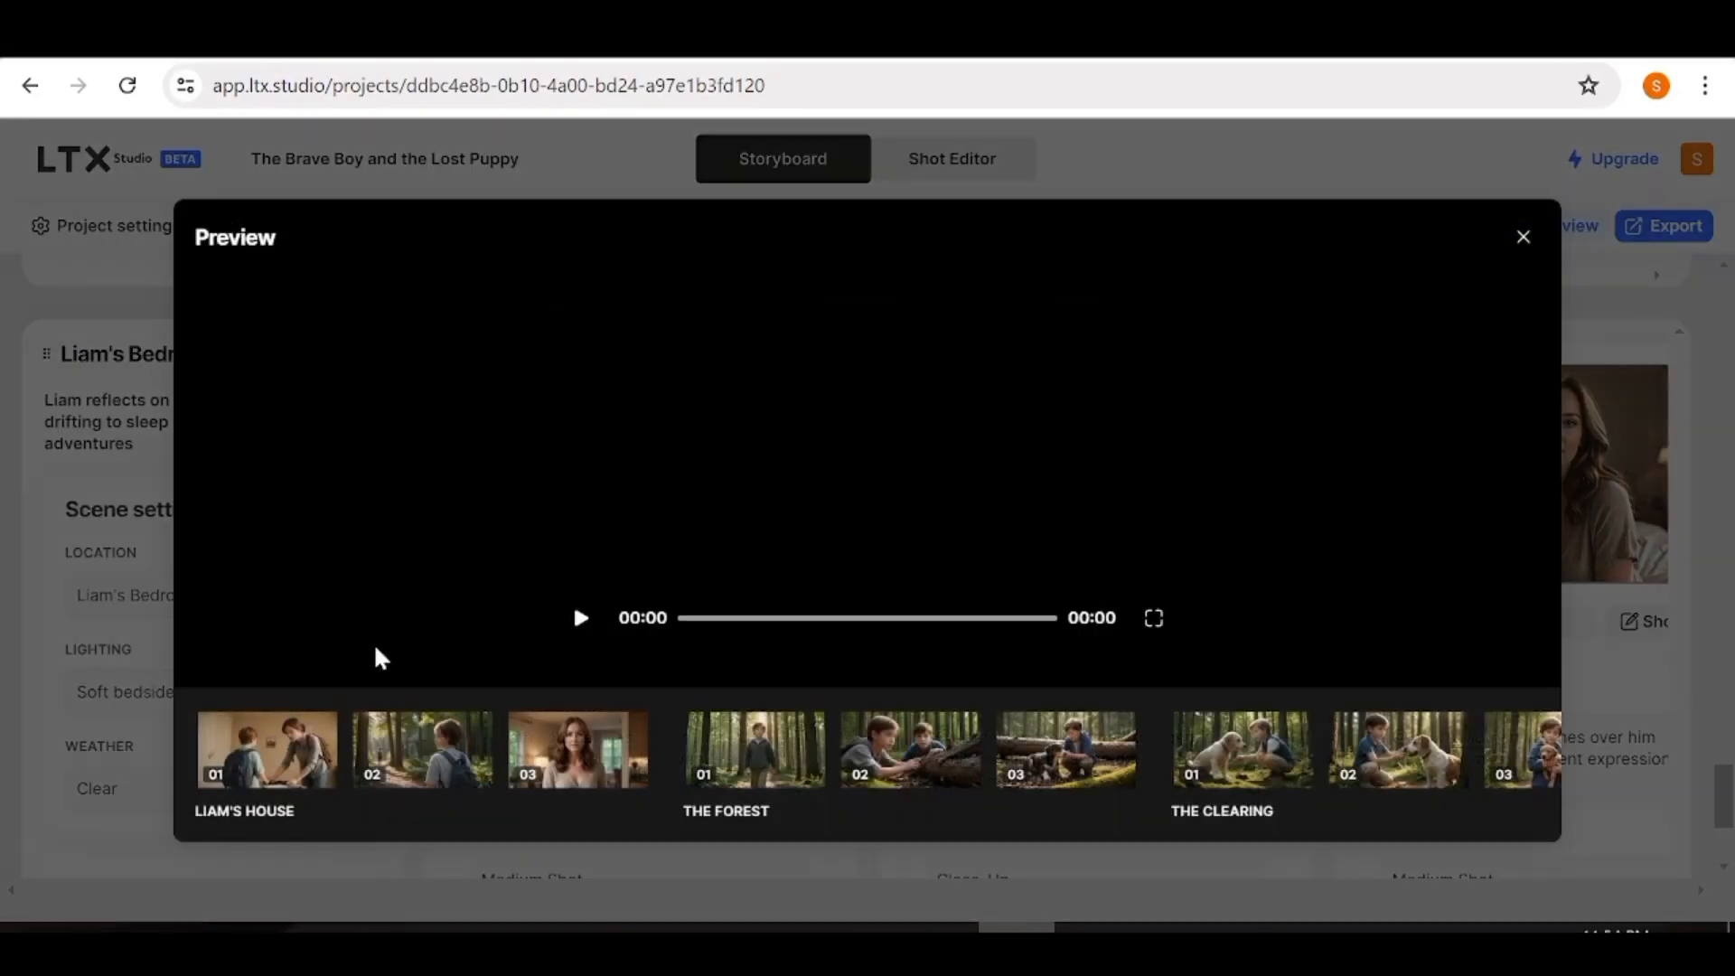
Play the opening of the assembled video in the project preview, then close the preview.
{"action": "left_click", "coordinate": [578, 619]}
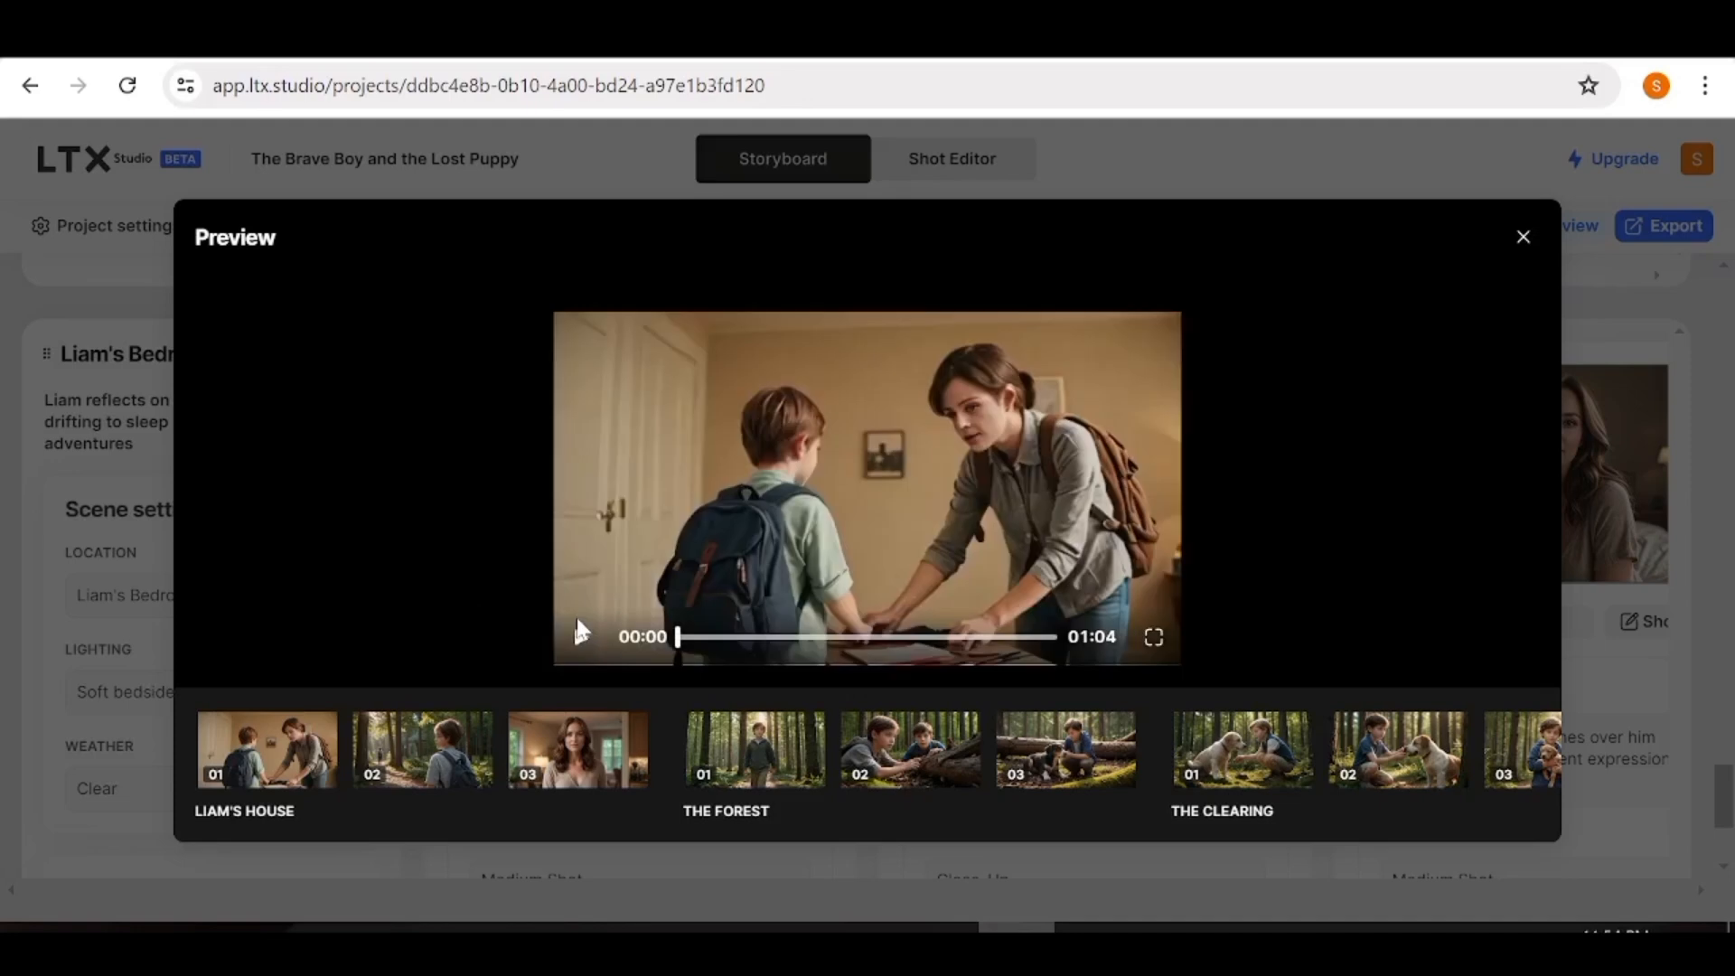
{"action": "left_click", "coordinate": [581, 630]}
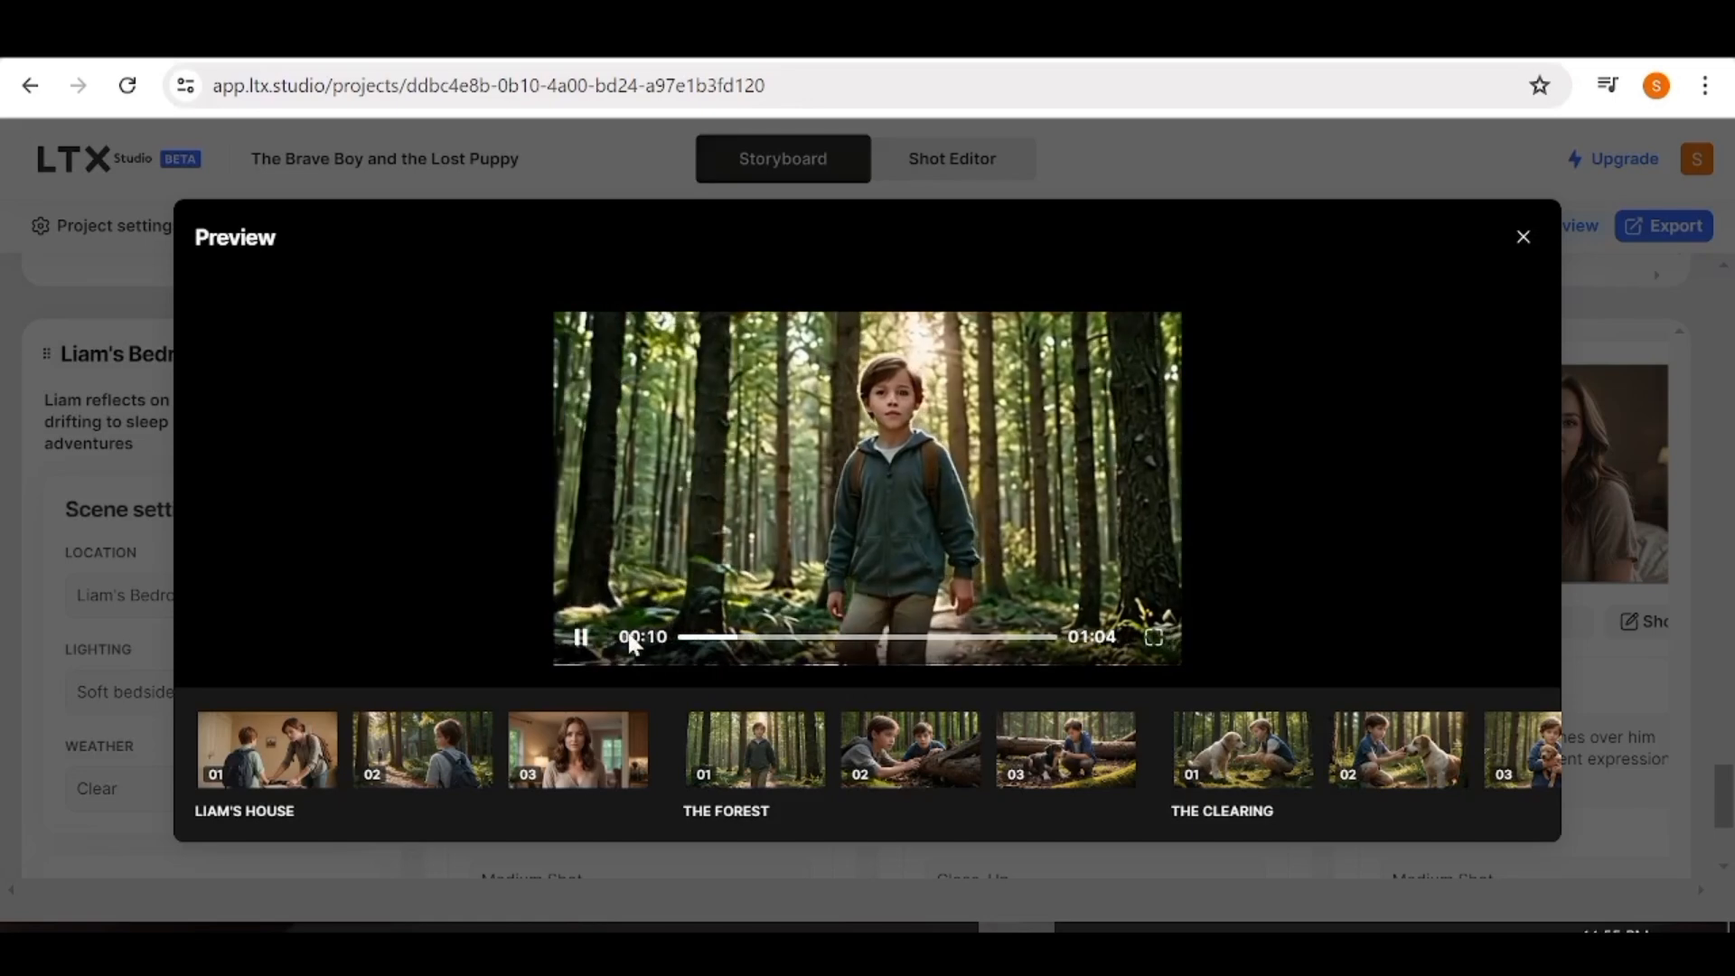
{"action": "key", "text": "Escape"}
Export the storyboard of The Brave Boy and the Lost Puppy as an MP4 video.
{"action": "left_click", "coordinate": [1658, 230]}
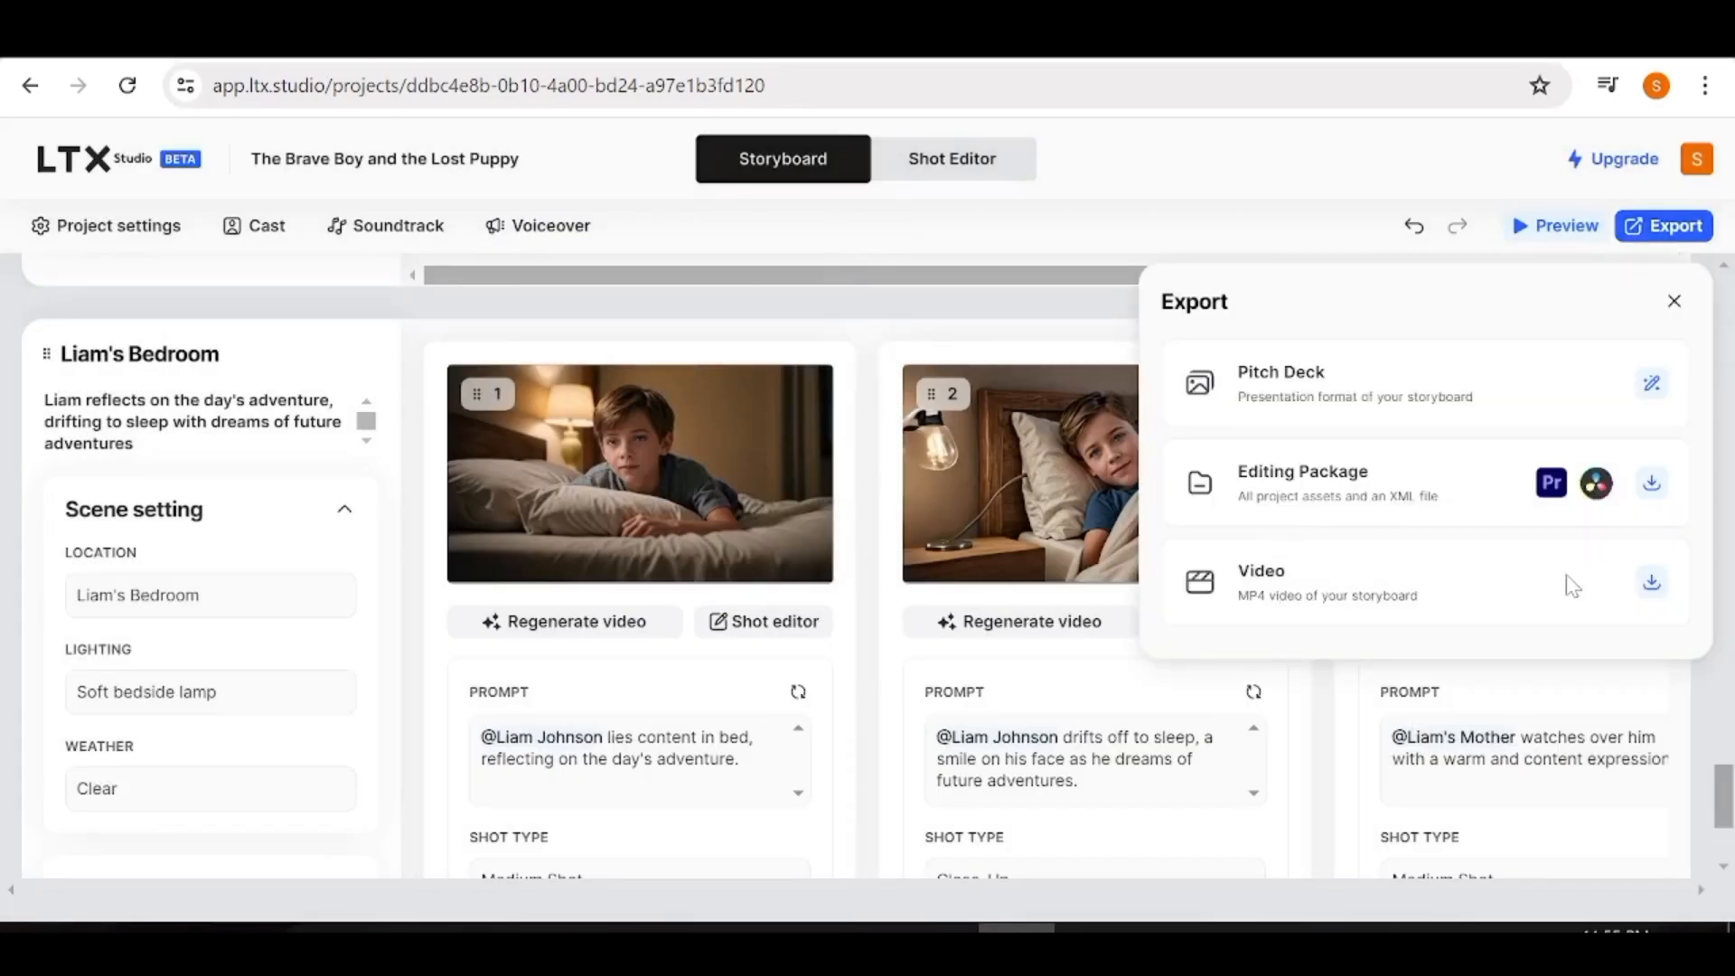
{"action": "left_click", "coordinate": [1652, 582]}
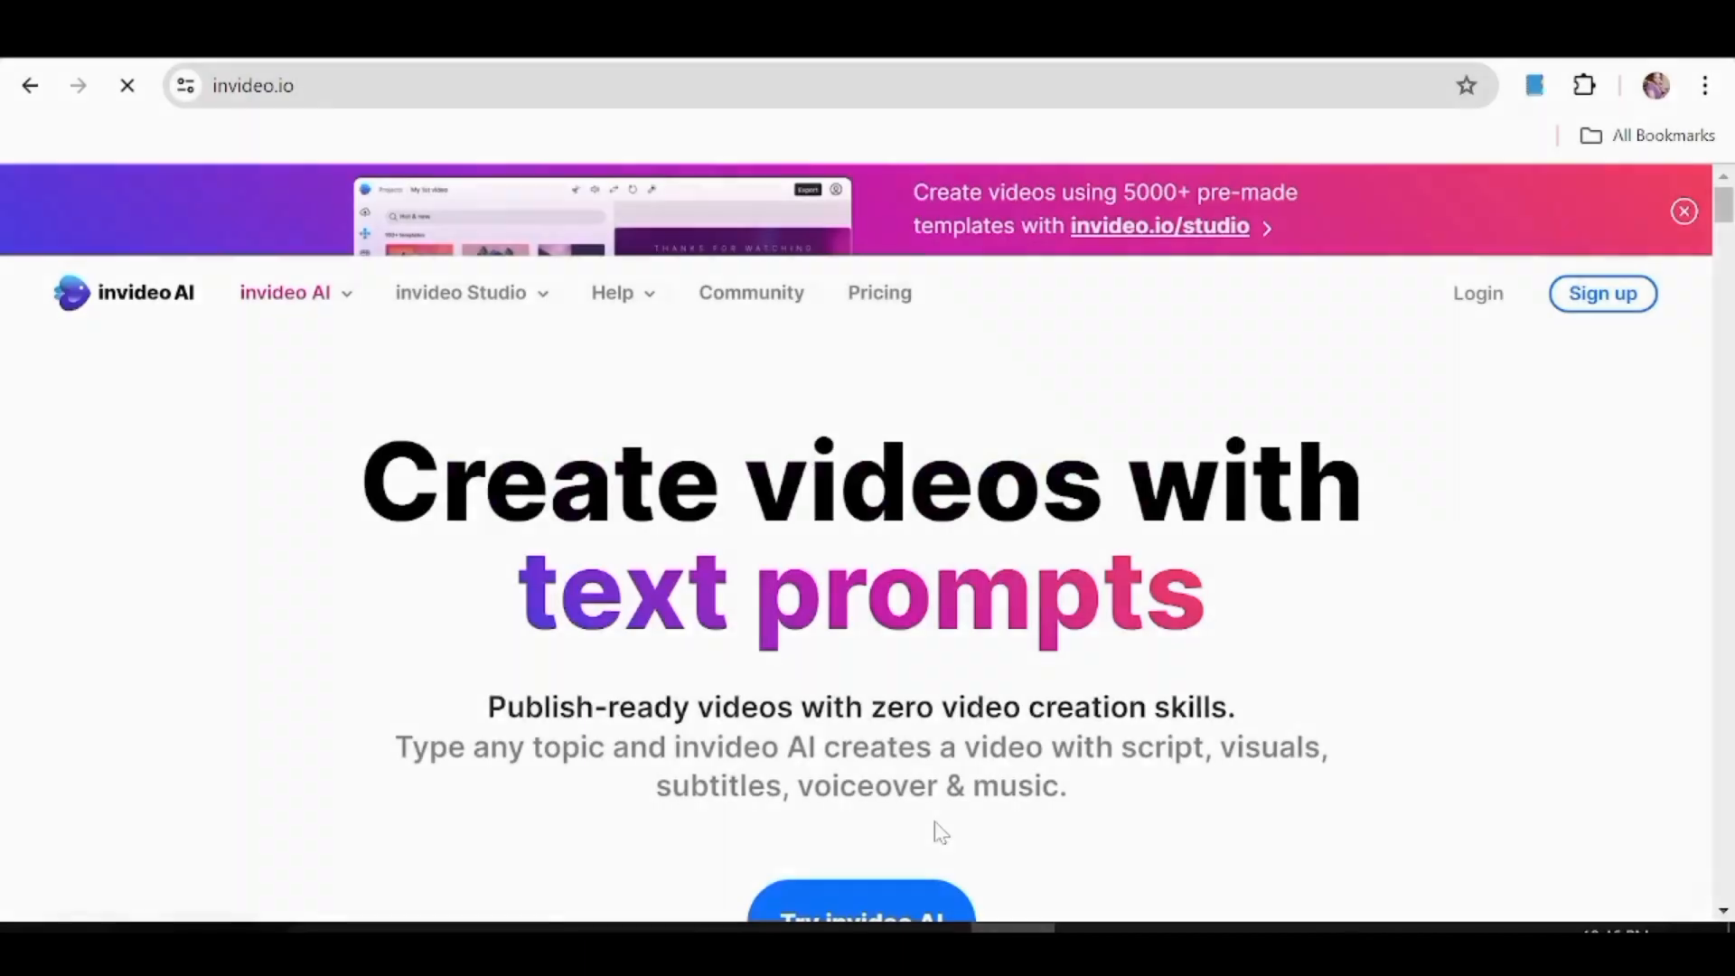
Switch to invideo AI and generate a lively 3-minute YouTube video with humour about the most relaxing tourist destinations, for travel enthusiasts, with a bright look.
{"action": "scroll", "coordinate": [937, 821], "scroll_direction": "down", "scroll_amount": 2}
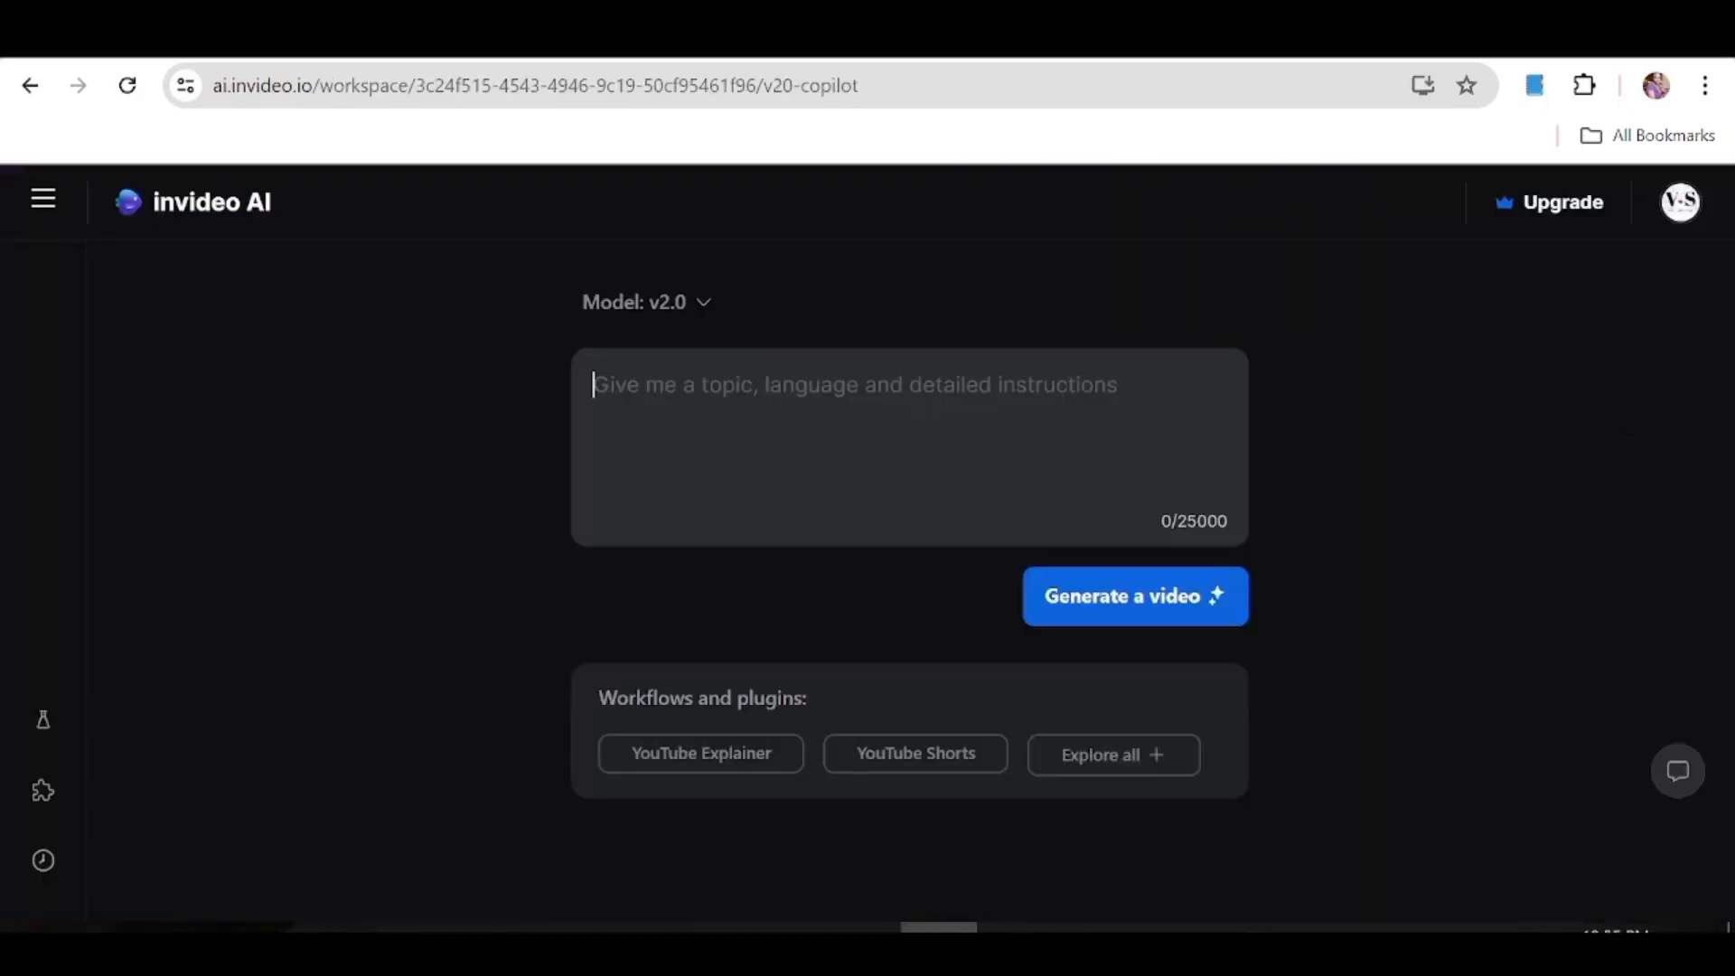
{"action": "type", "text": "Create a 3 minute Youtube video about the most relaxing tourist destinationsin the world. Make the video lvely with bits of humour"}
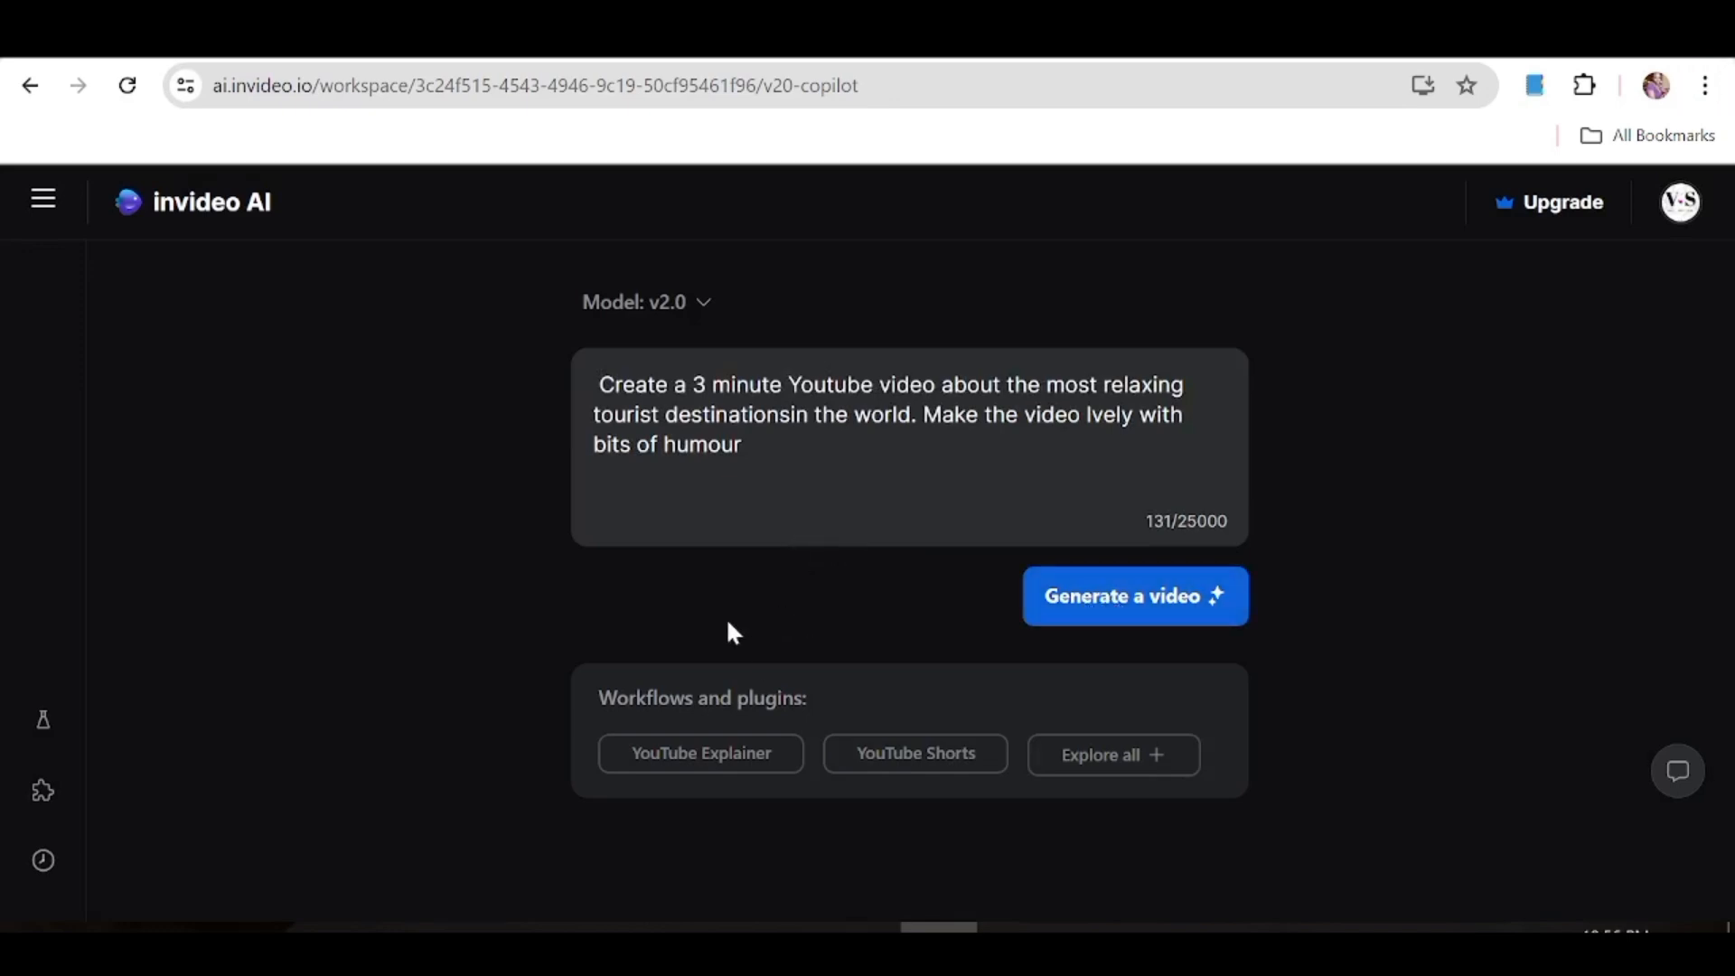
{"action": "left_click", "coordinate": [1150, 612]}
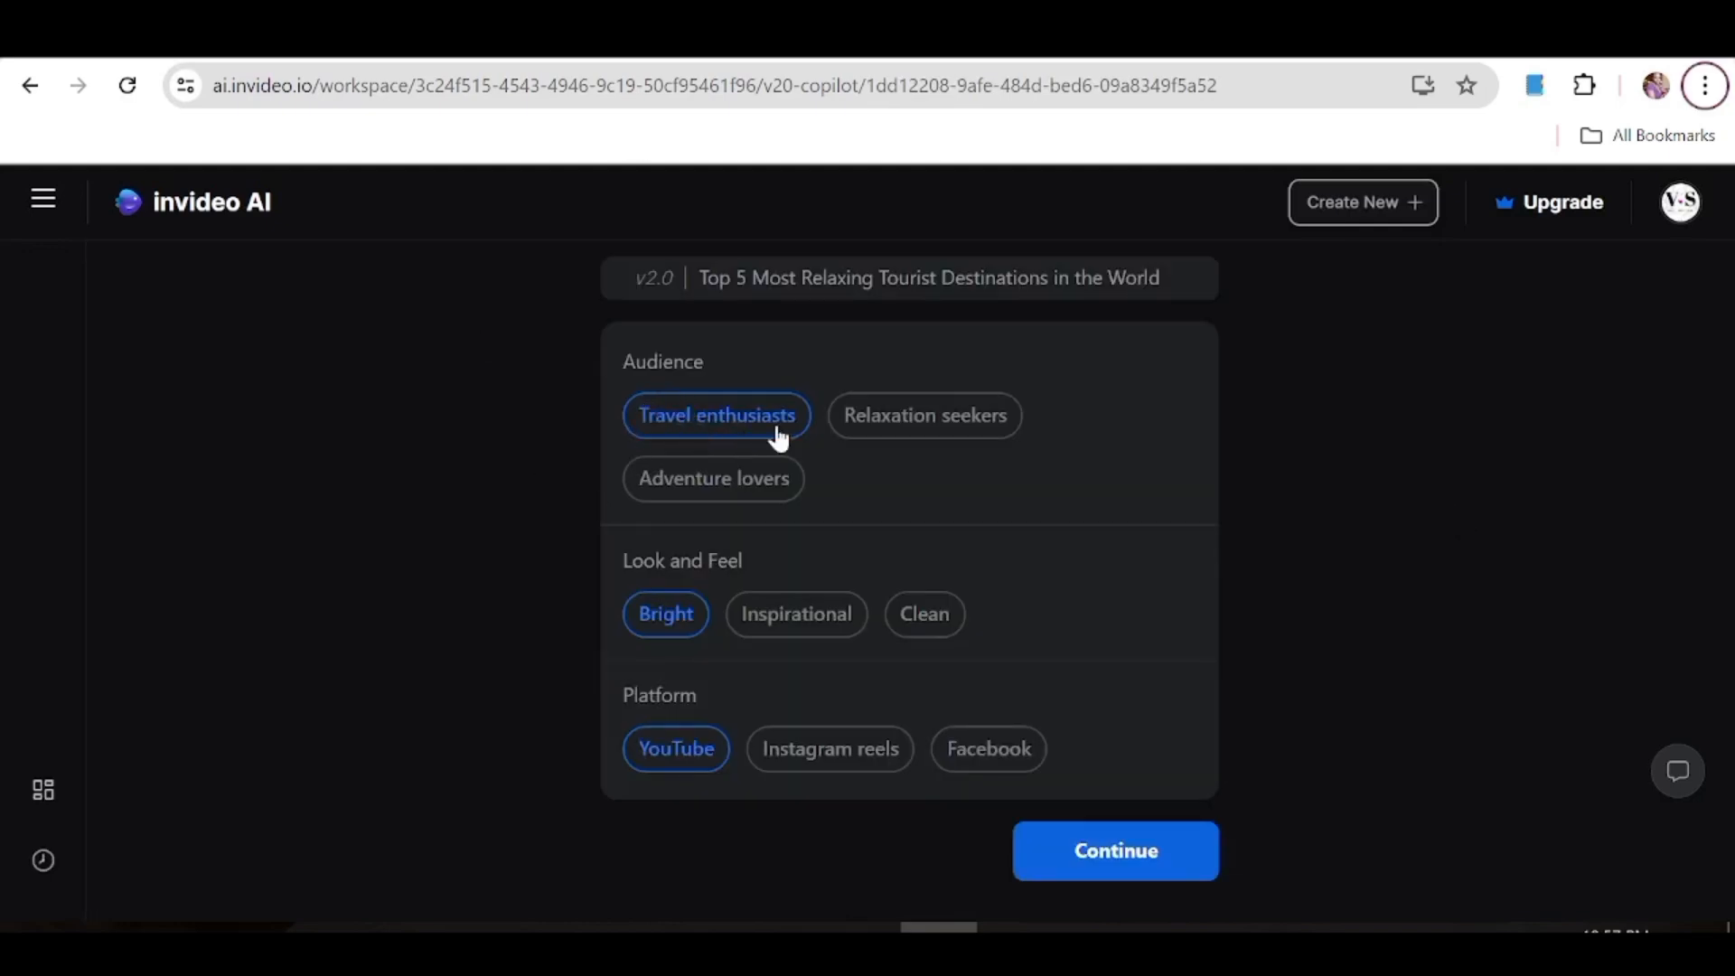
{"action": "left_click", "coordinate": [1115, 862]}
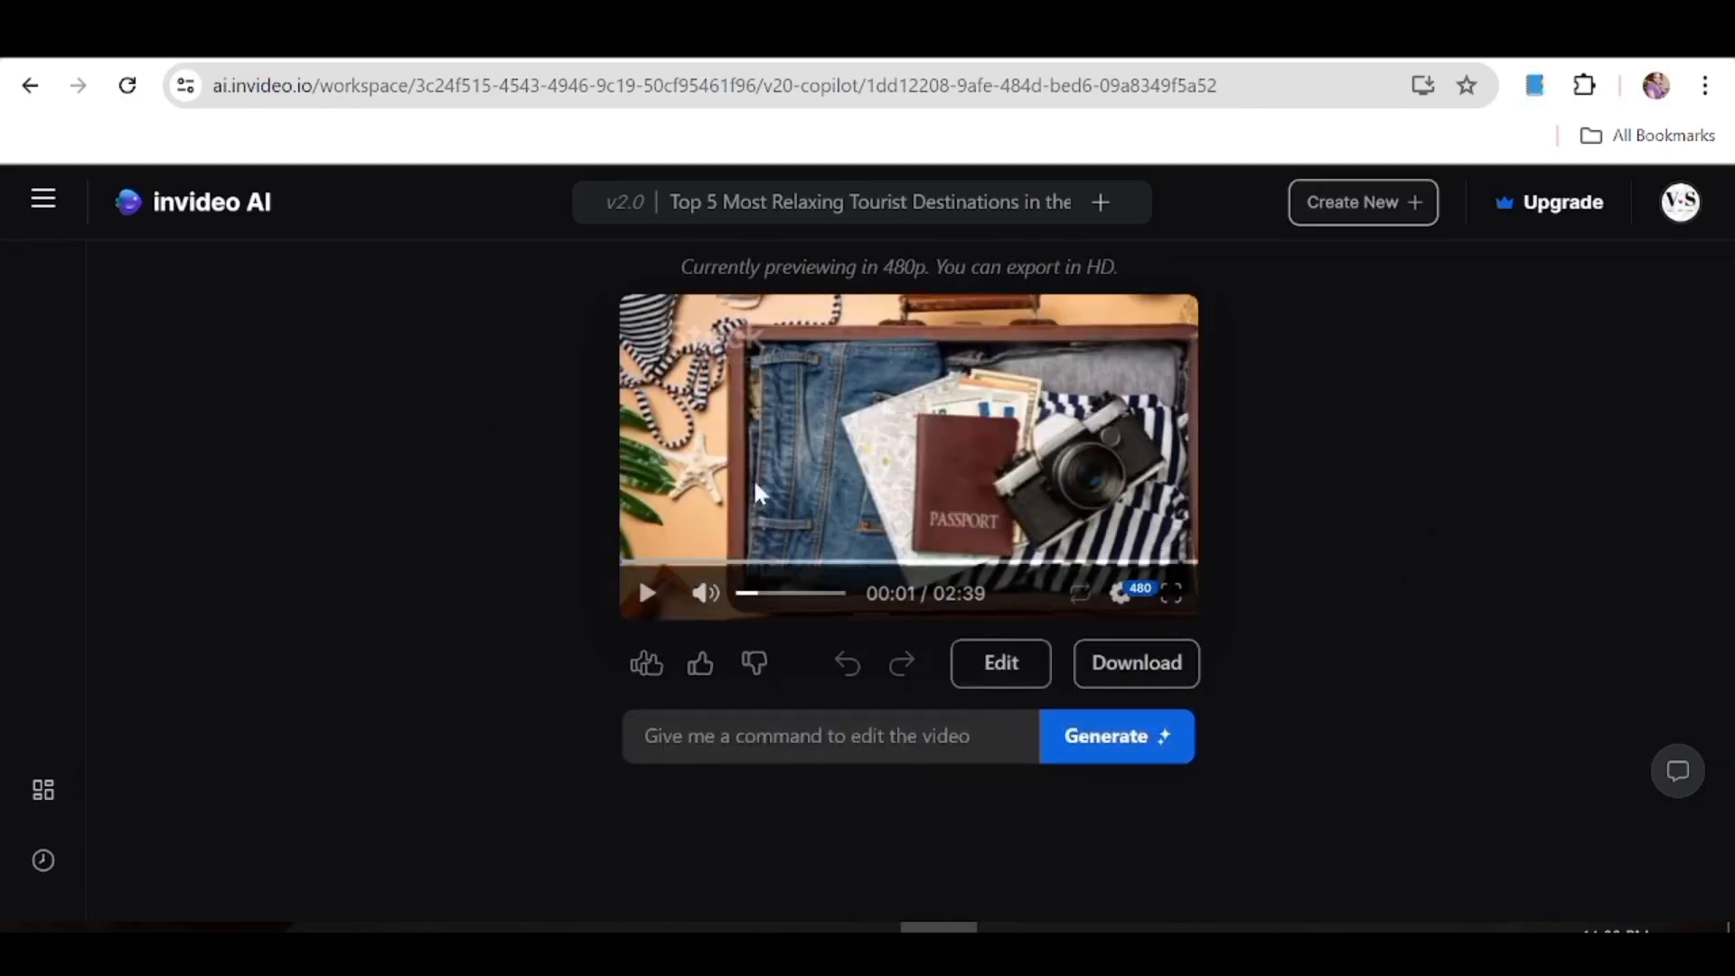
Look through the generated video's media, script and music editing options, then close the editor without changes.
{"action": "left_click", "coordinate": [999, 676]}
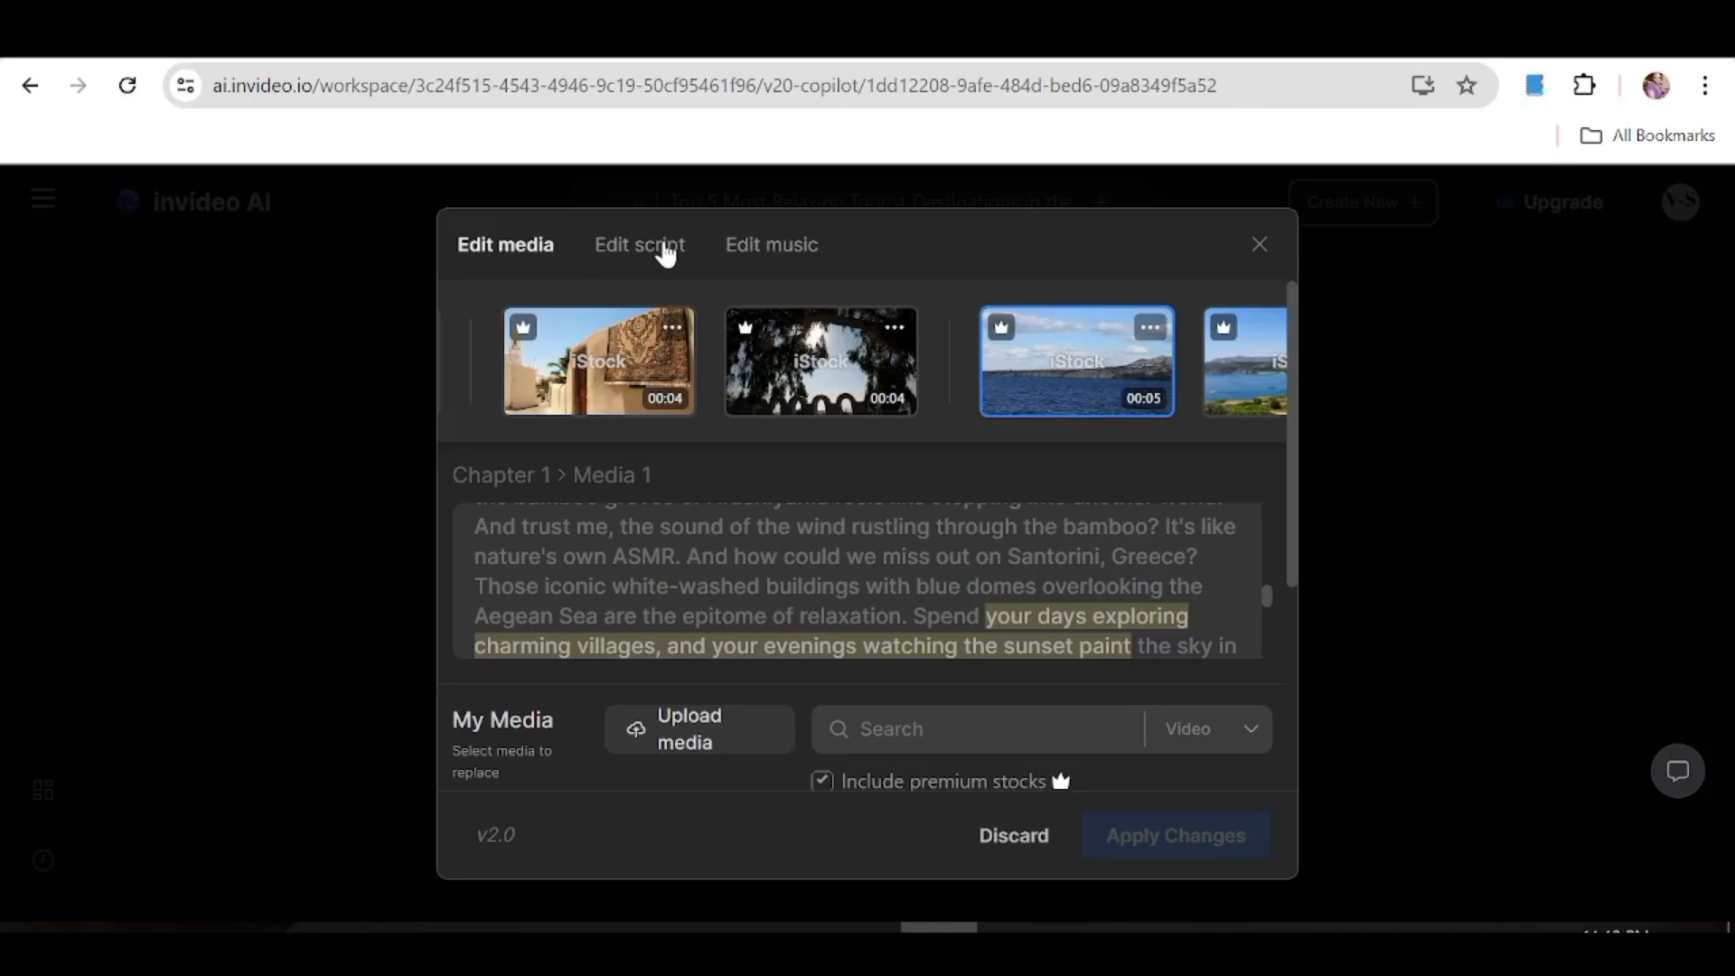
{"action": "left_click", "coordinate": [666, 254]}
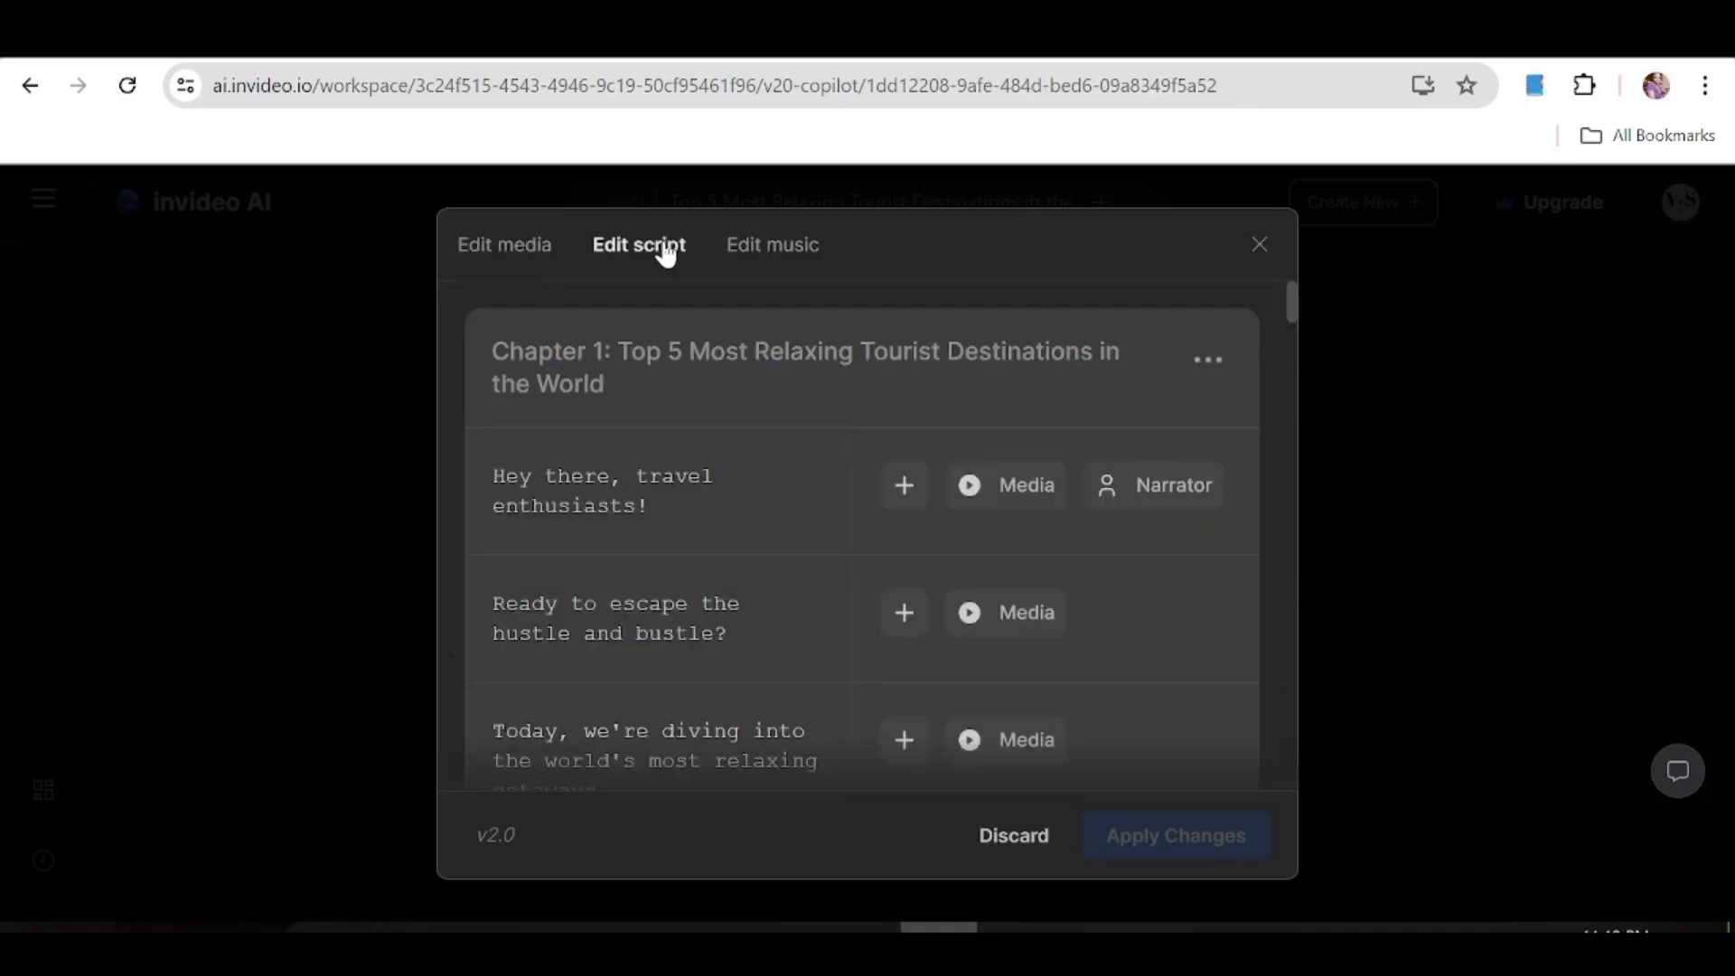
{"action": "left_click", "coordinate": [784, 250]}
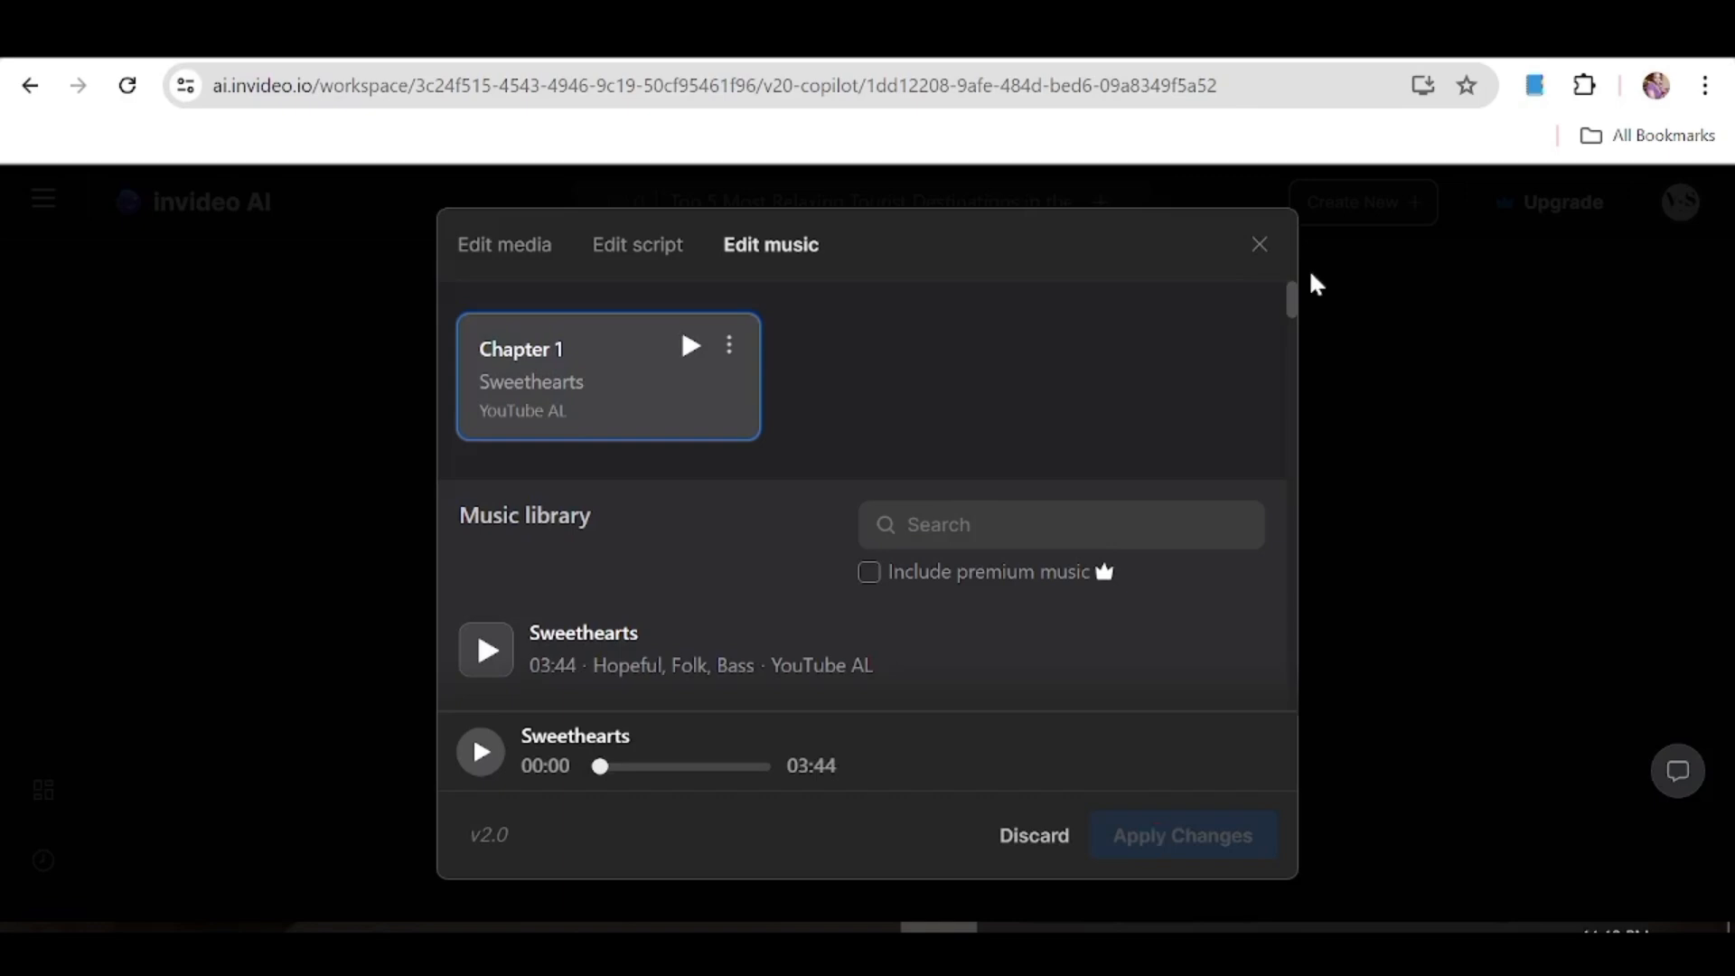
{"action": "left_click", "coordinate": [1258, 245]}
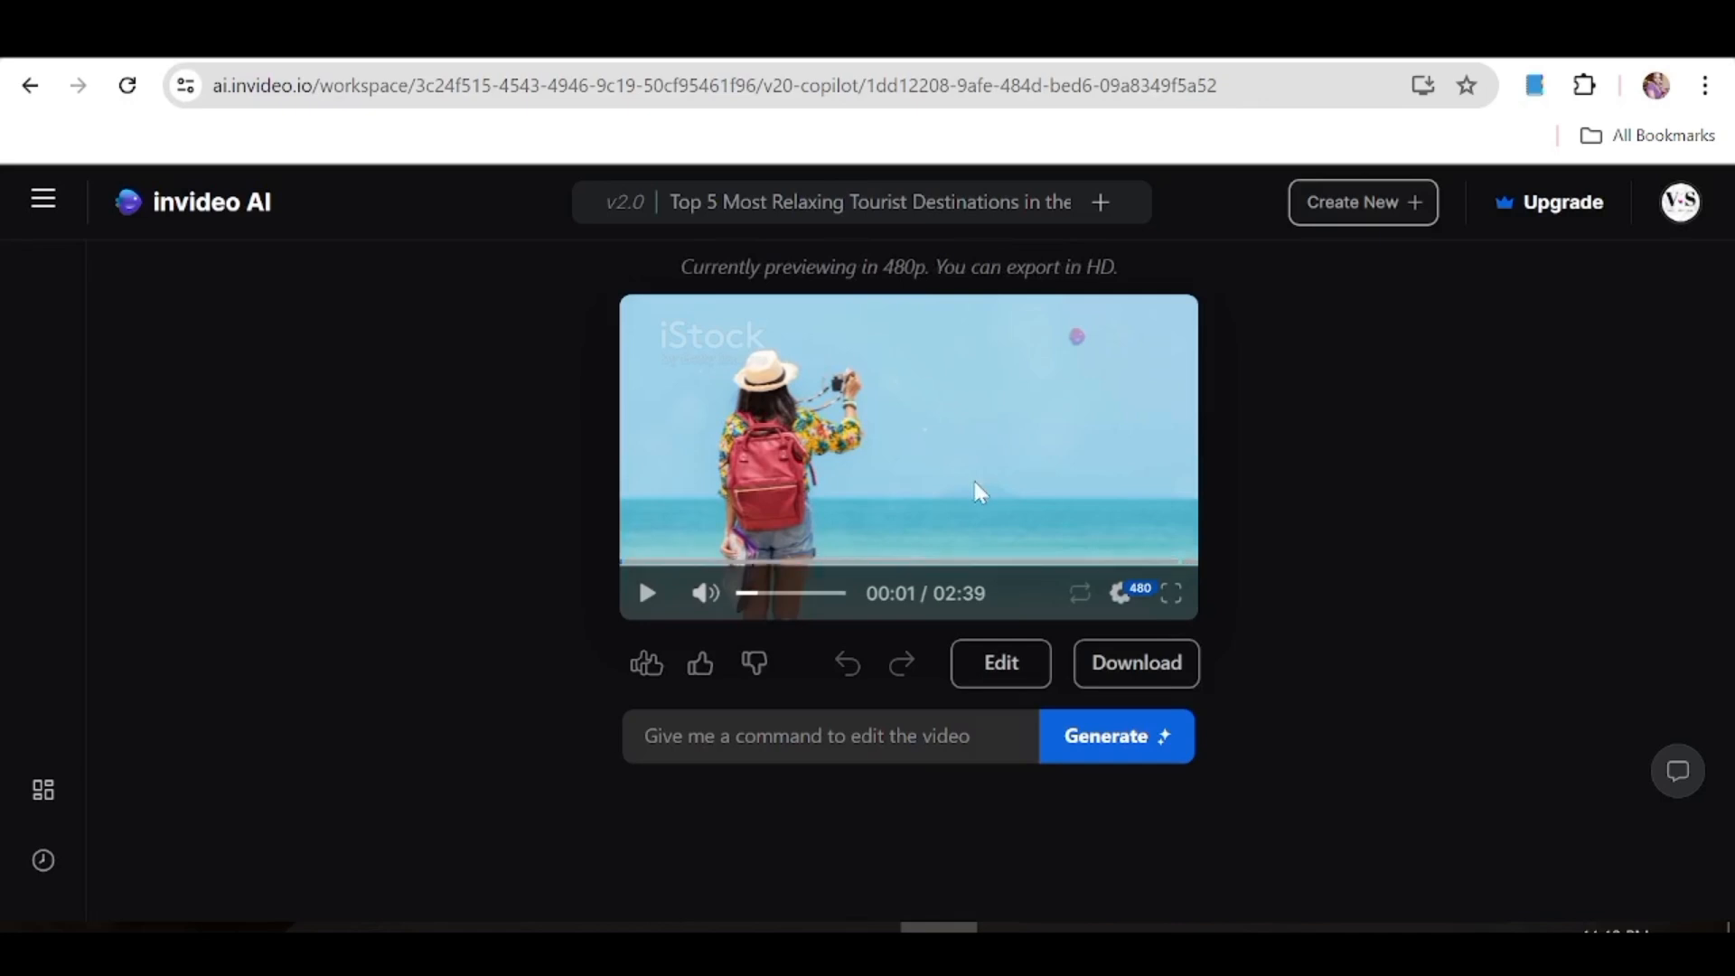
Download the tourist destinations video at 1080p with stock watermarks and normal invideo AI branding.
{"action": "left_click", "coordinate": [1129, 664]}
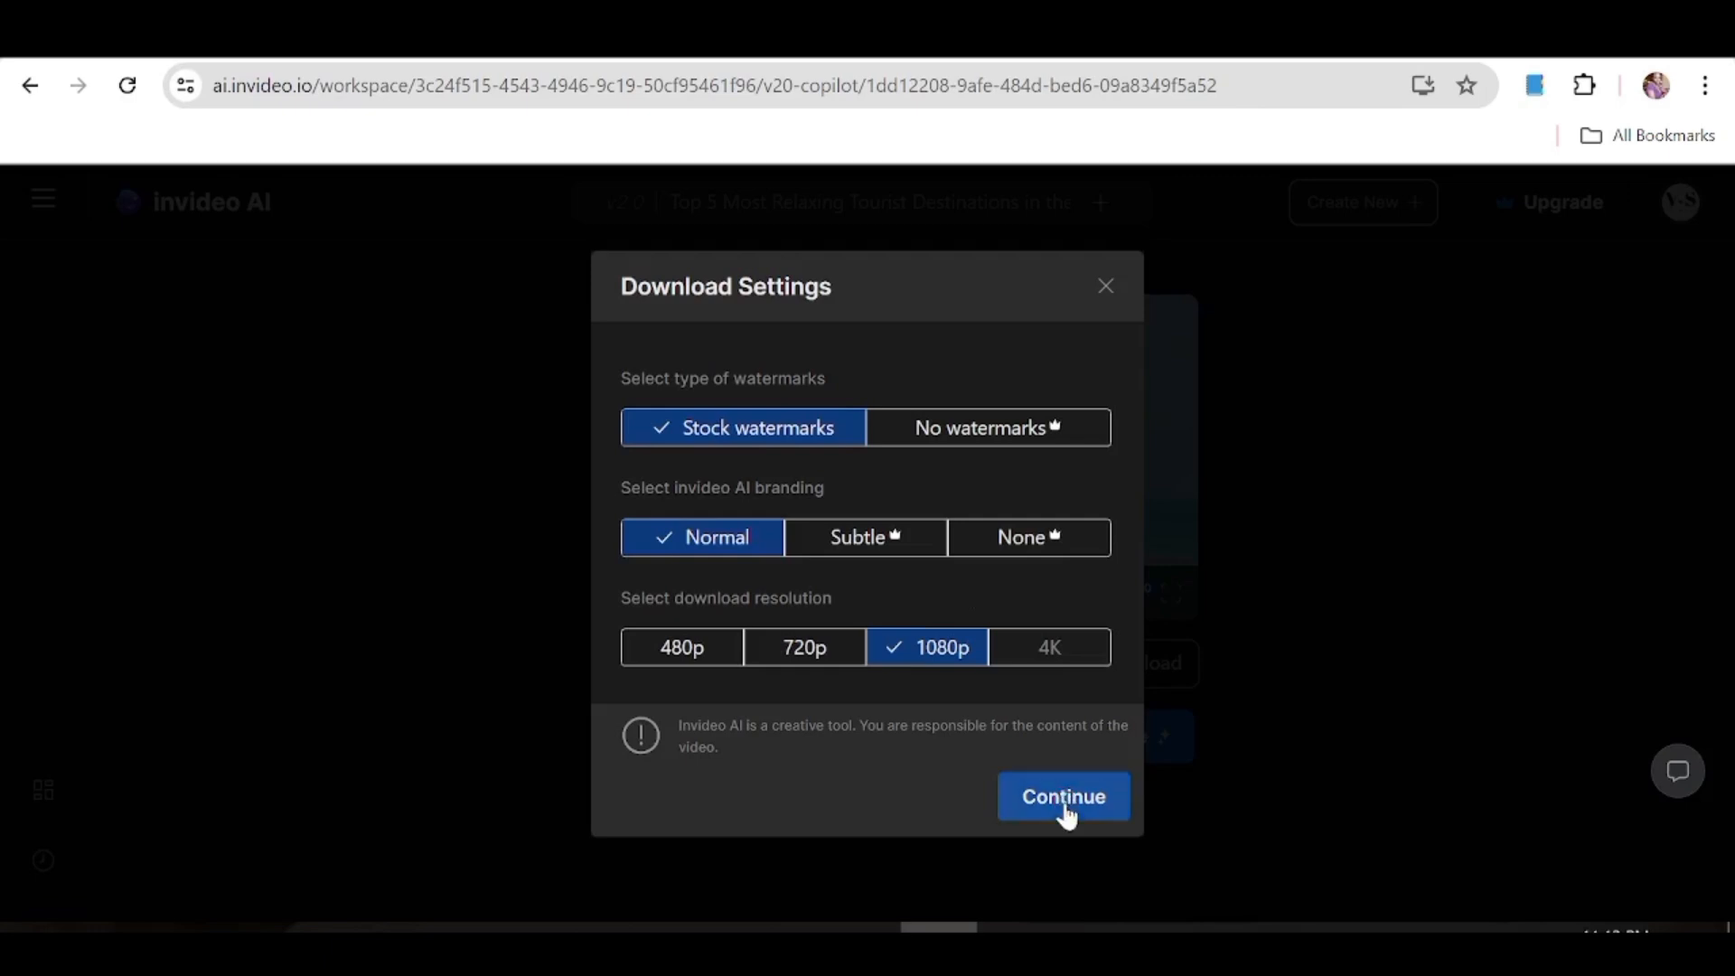
{"action": "left_click", "coordinate": [1065, 799]}
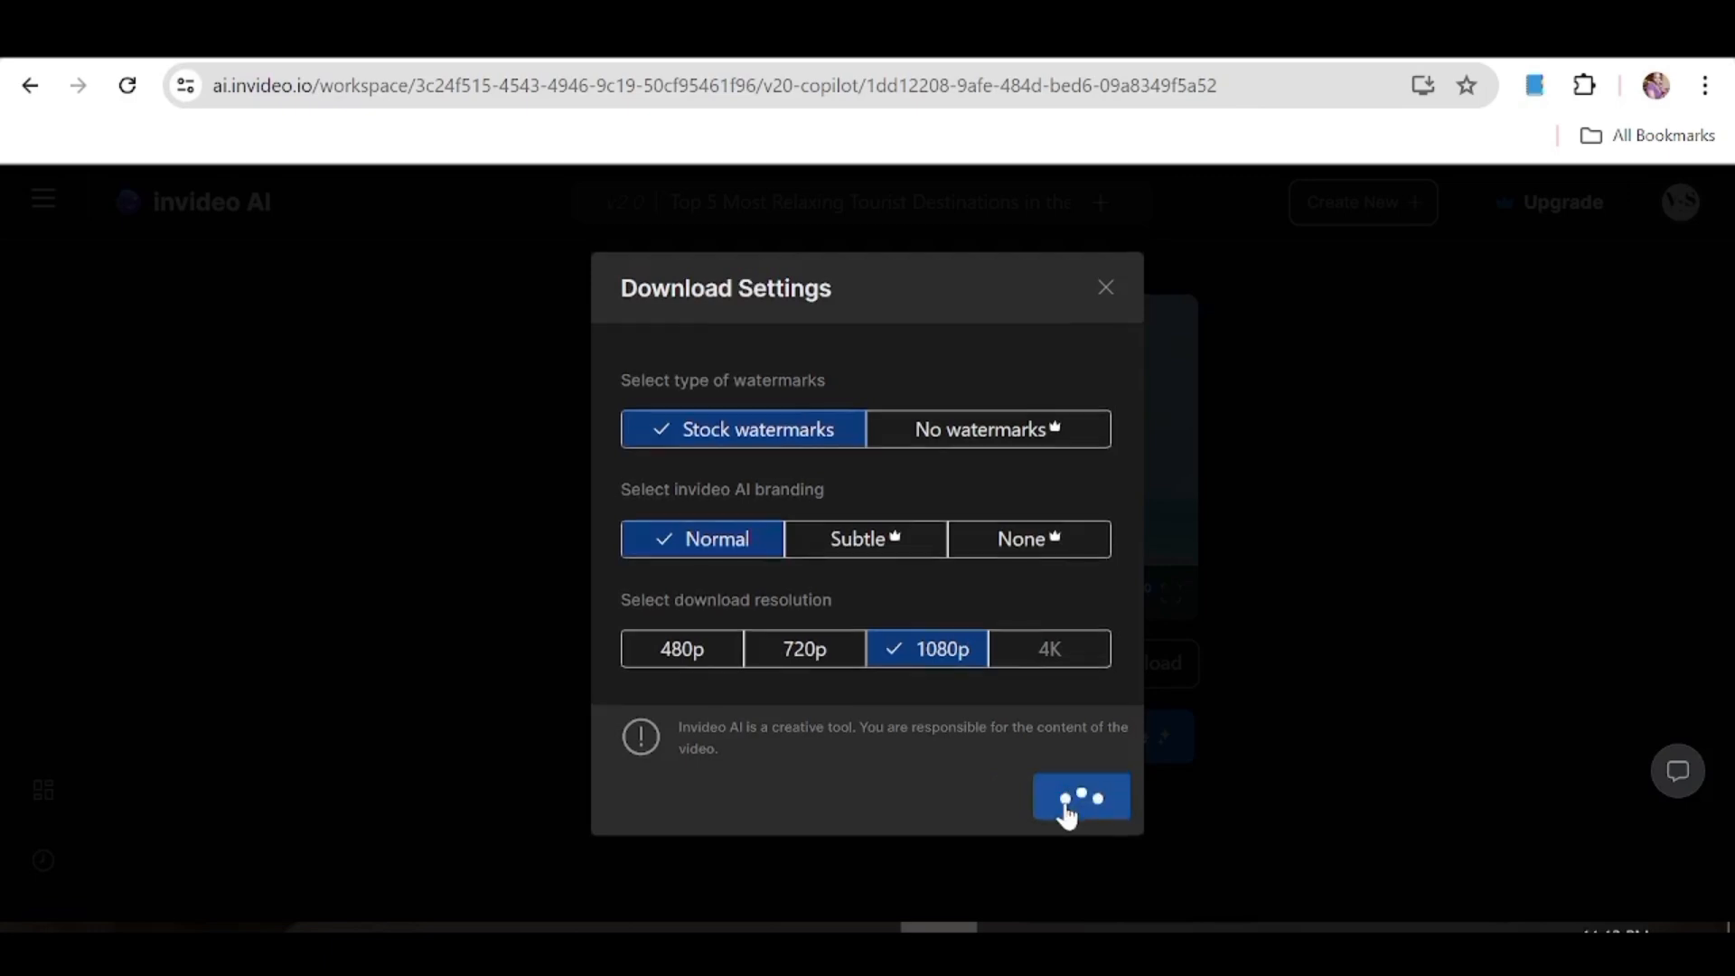